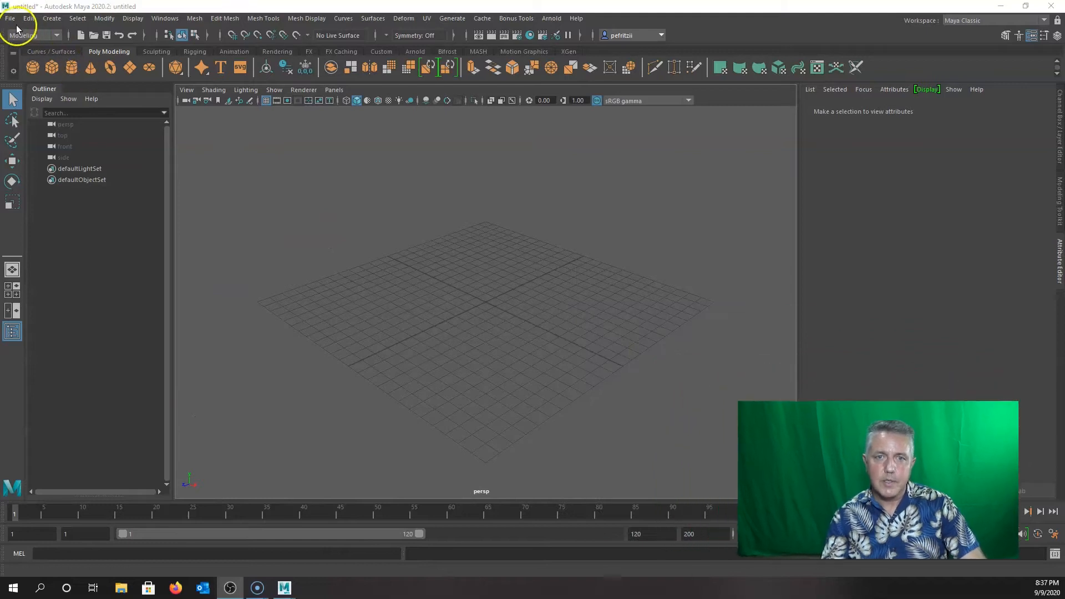
Start a new project in the Project Window and name it Maya_Tools_Demo.
{"action": "left_click", "coordinate": [12, 21]}
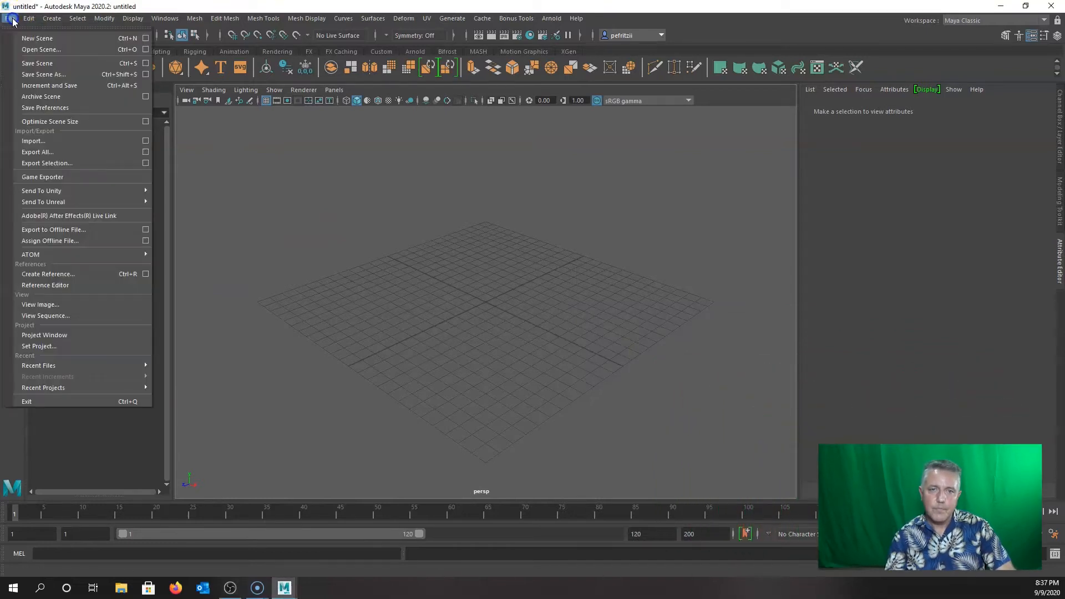
{"action": "left_click", "coordinate": [53, 336]}
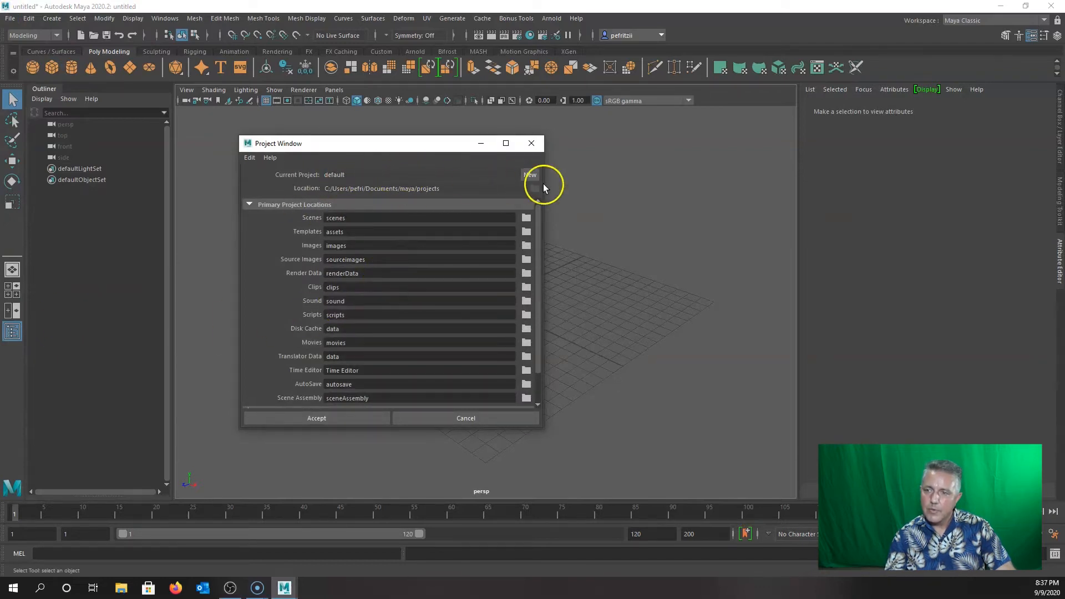
{"action": "left_click", "coordinate": [530, 175]}
{"action": "left_click_drag", "start_coordinate": [417, 177], "coordinate": [275, 175]}
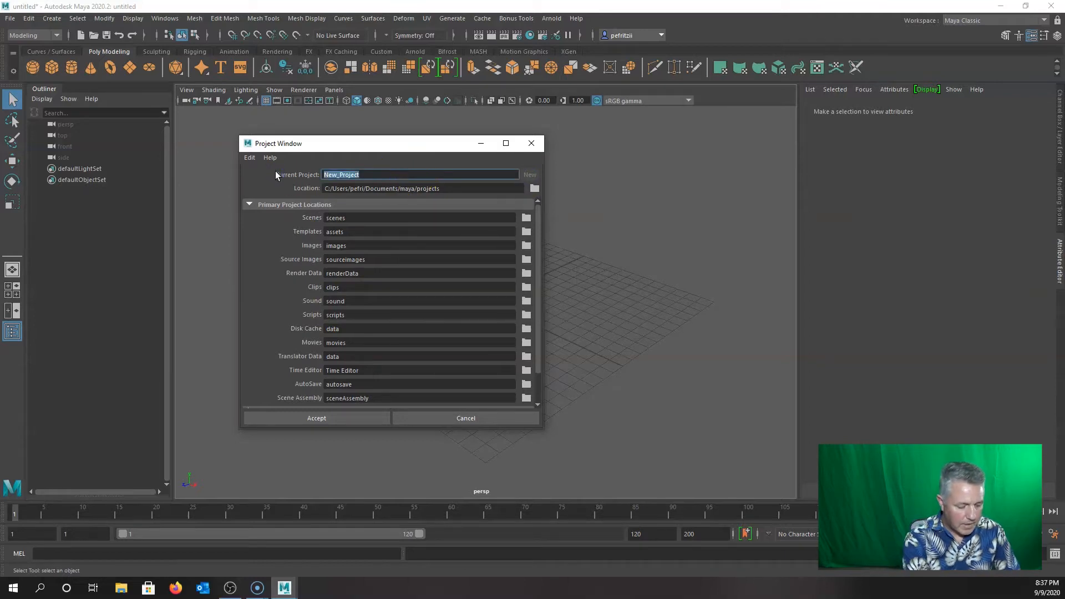
{"action": "type", "text": "M"}
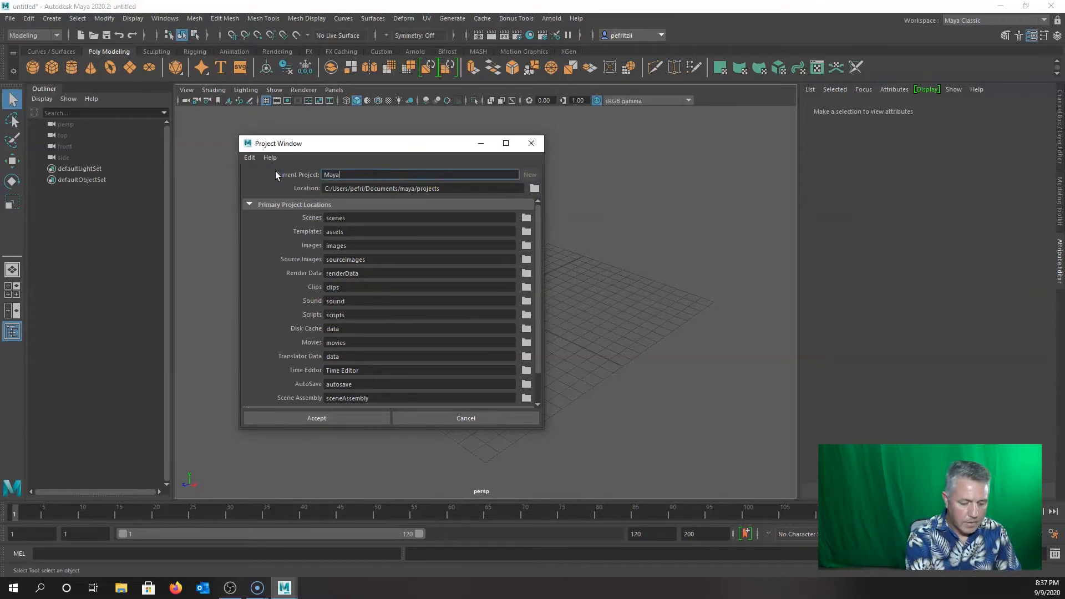
{"action": "type", "text": "aya_Tools_Demo"}
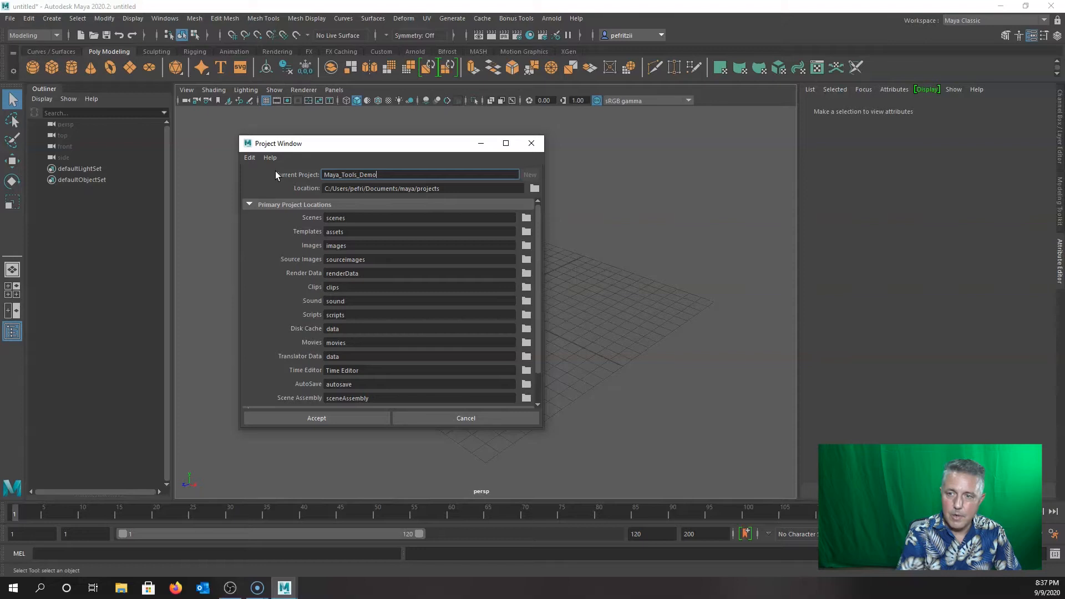
Set the project location to F:/Maya_Projects_2020 and accept the new project.
{"action": "left_click", "coordinate": [534, 190]}
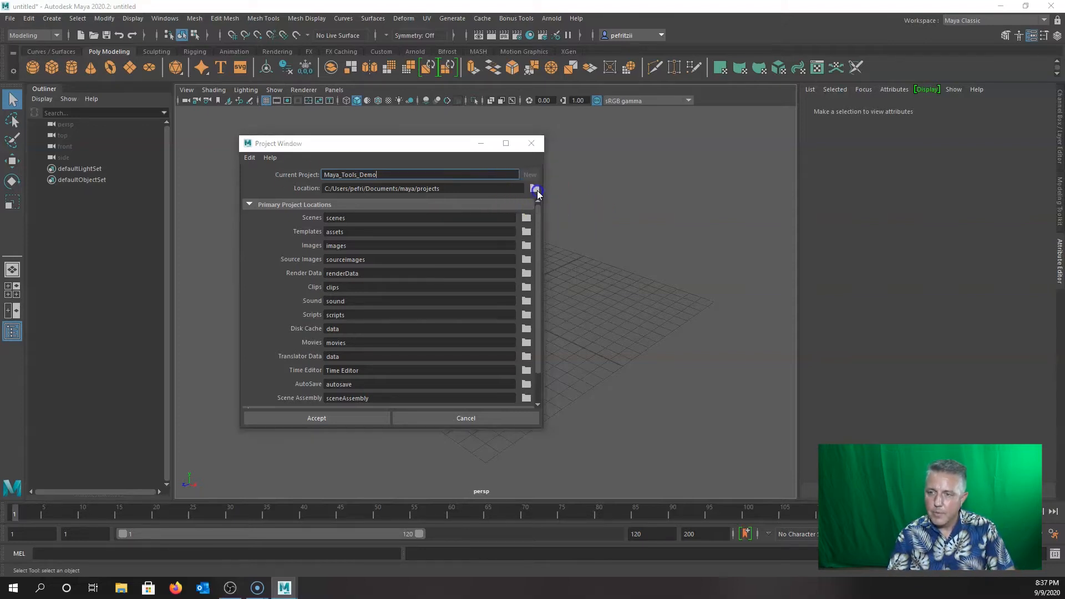
{"action": "left_click_drag", "start_coordinate": [49, 294], "coordinate": [725, 125]}
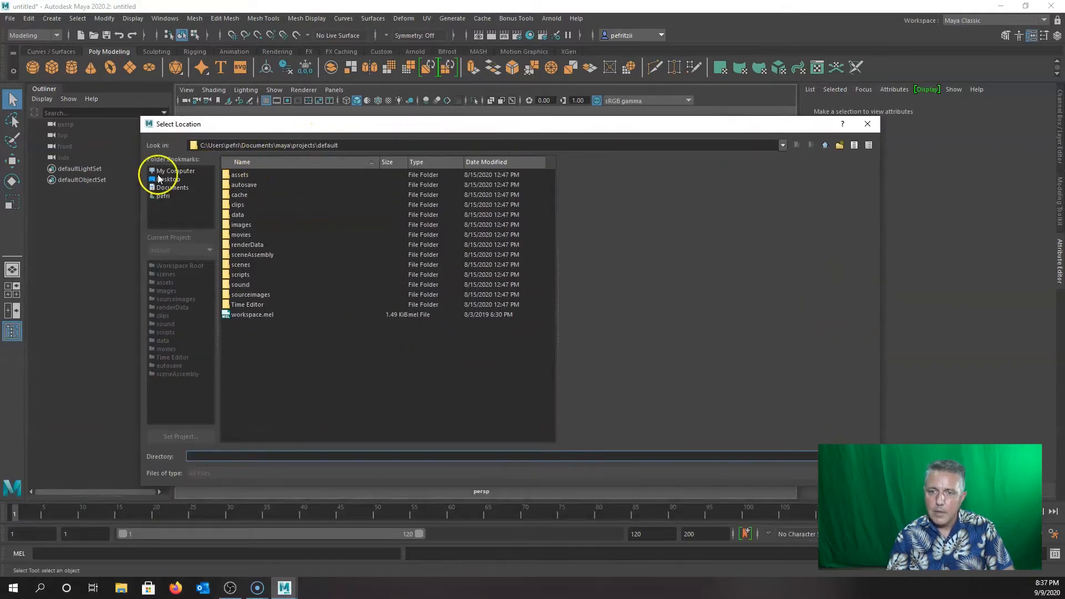
{"action": "left_click", "coordinate": [175, 171]}
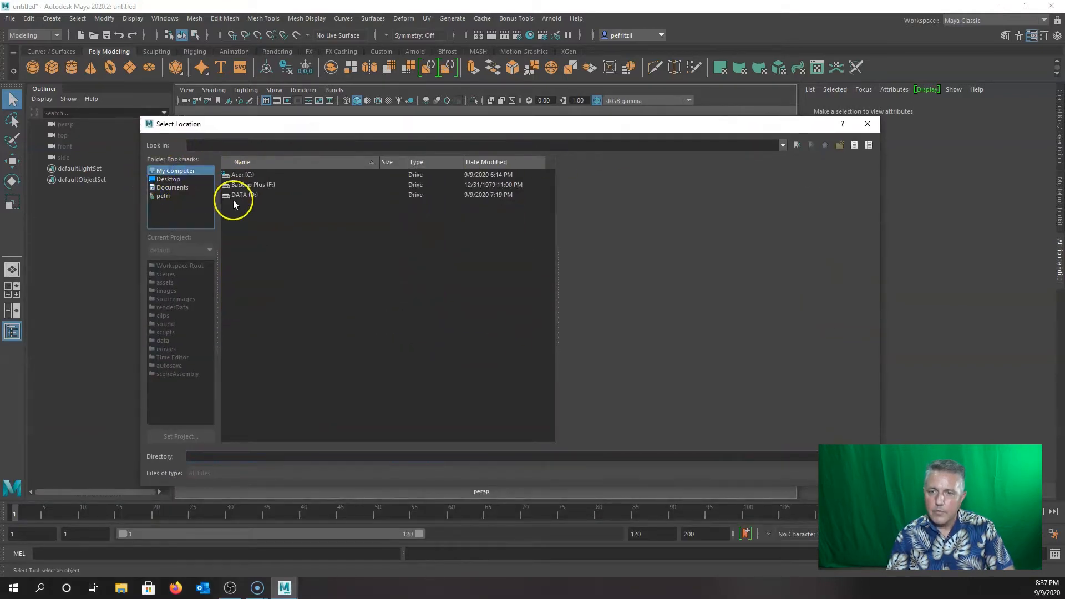
{"action": "double_click", "coordinate": [250, 185]}
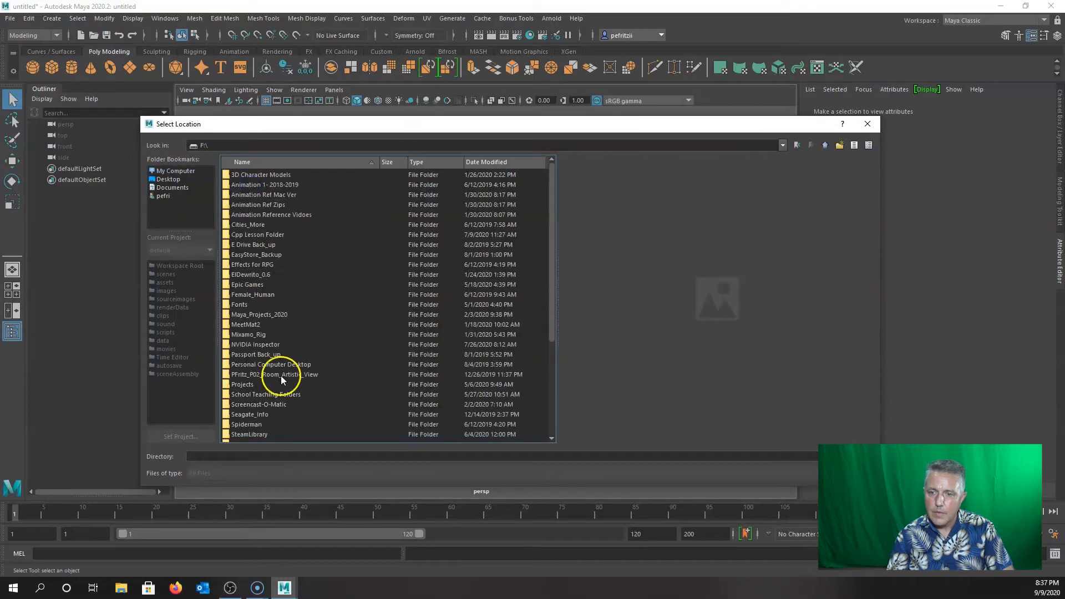
{"action": "left_click", "coordinate": [244, 315]}
{"action": "left_click", "coordinate": [848, 457]}
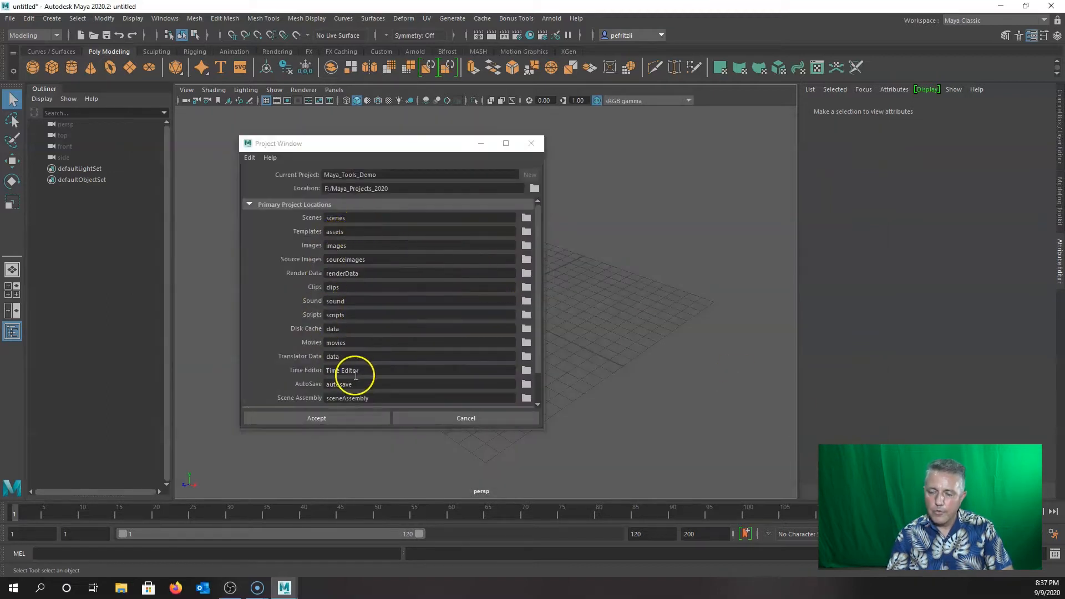
{"action": "left_click", "coordinate": [329, 417]}
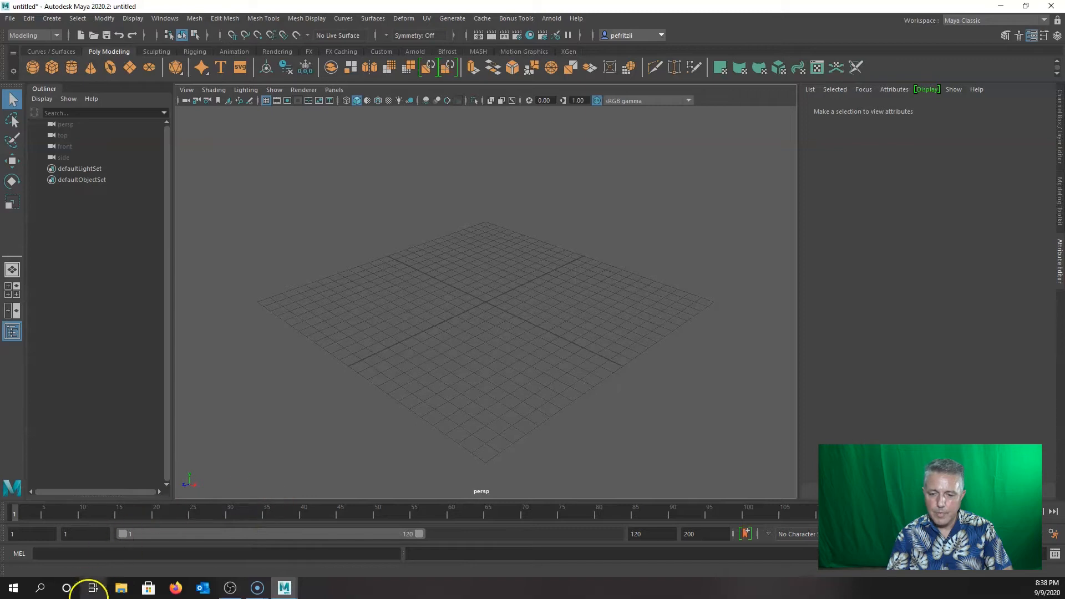
In File Explorer, open Backup Plus (F:) > Maya_Projects_2020 > Maya_Tools_Demo to view its generated folders.
{"action": "left_click", "coordinate": [121, 588]}
{"action": "scroll", "coordinate": [269, 448], "scroll_direction": "down", "scroll_amount": 5}
{"action": "scroll", "coordinate": [262, 477], "scroll_direction": "down", "scroll_amount": 1}
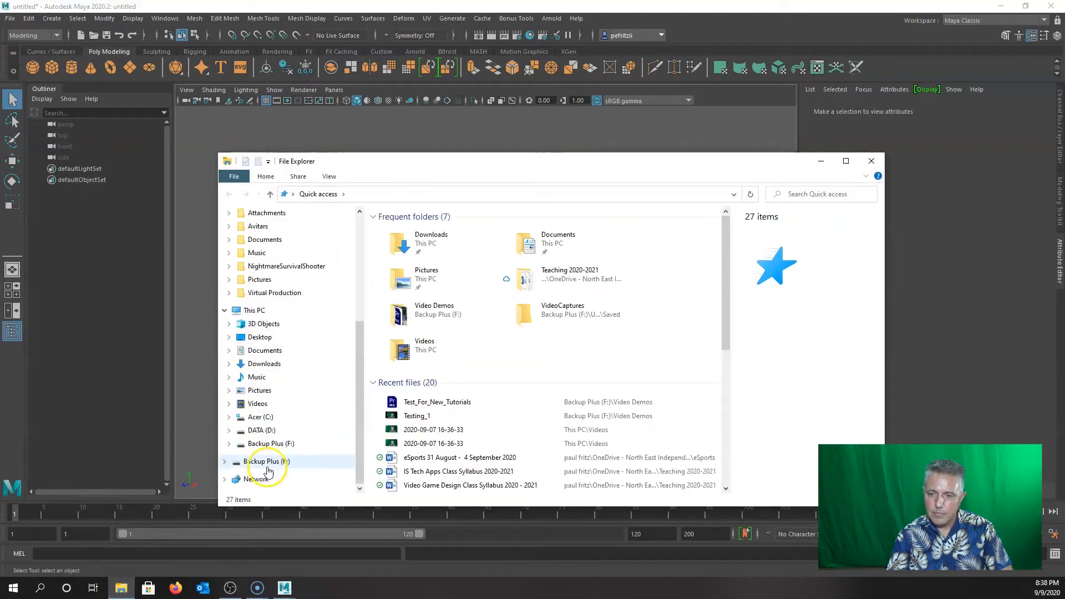
{"action": "left_click", "coordinate": [265, 462]}
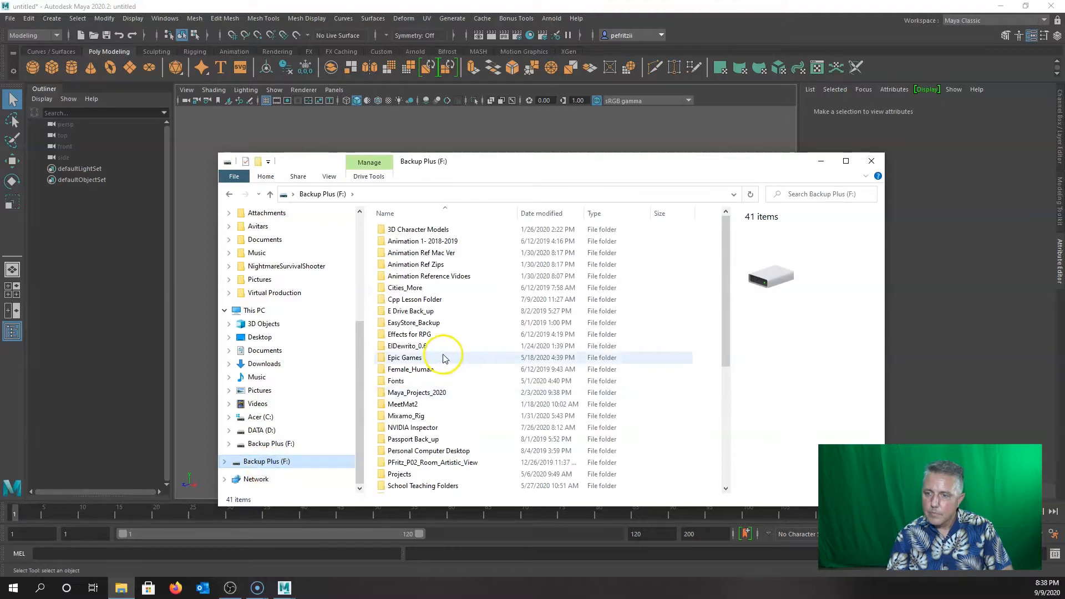
{"action": "scroll", "coordinate": [444, 354], "scroll_direction": "down", "scroll_amount": 2}
{"action": "double_click", "coordinate": [416, 324]}
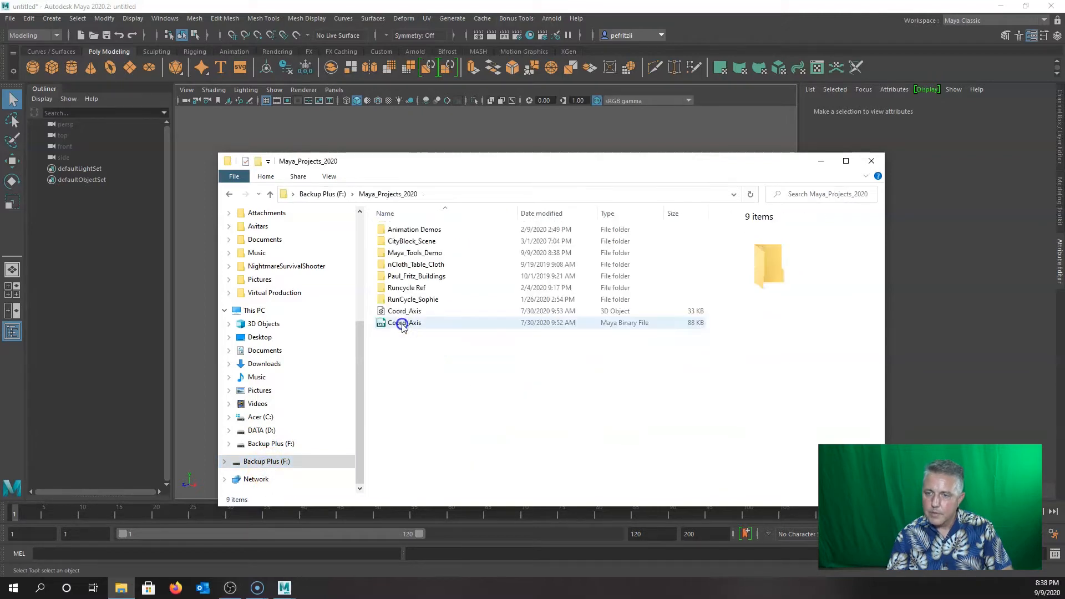
{"action": "double_click", "coordinate": [404, 254]}
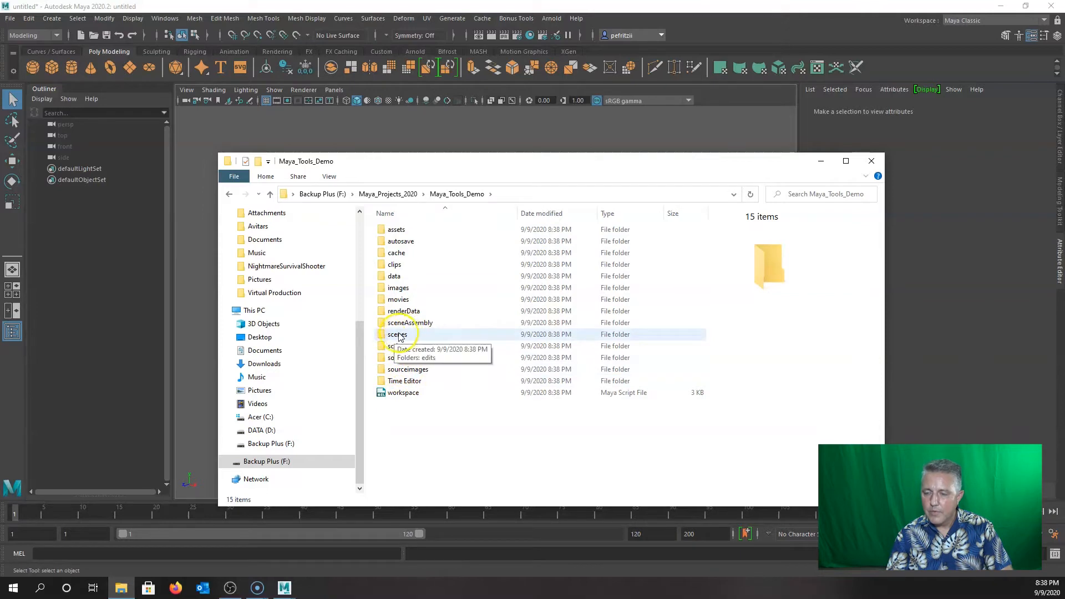
{"action": "left_click_drag", "start_coordinate": [645, 160], "coordinate": [0, 178]}
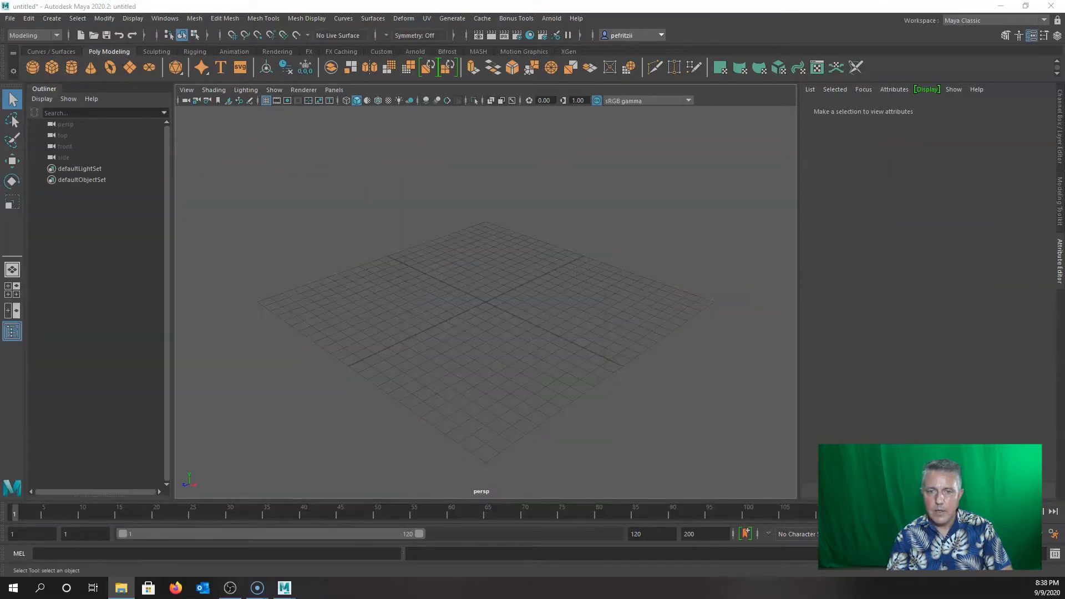
Save the empty scene as Maya_Tools_1 using Save Scene As.
{"action": "left_click", "coordinate": [8, 18]}
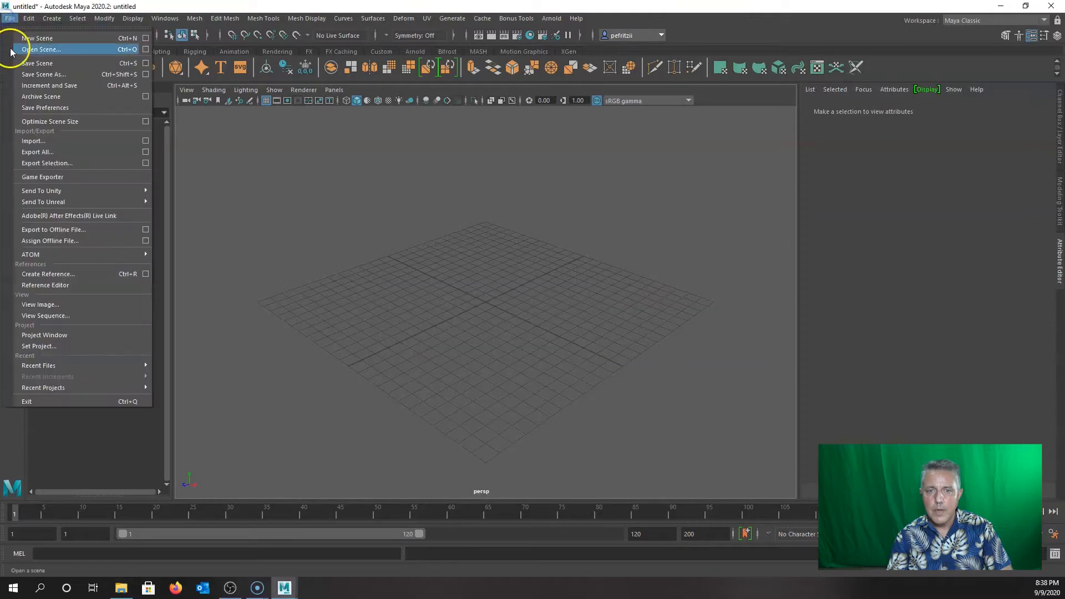
{"action": "left_click", "coordinate": [40, 74]}
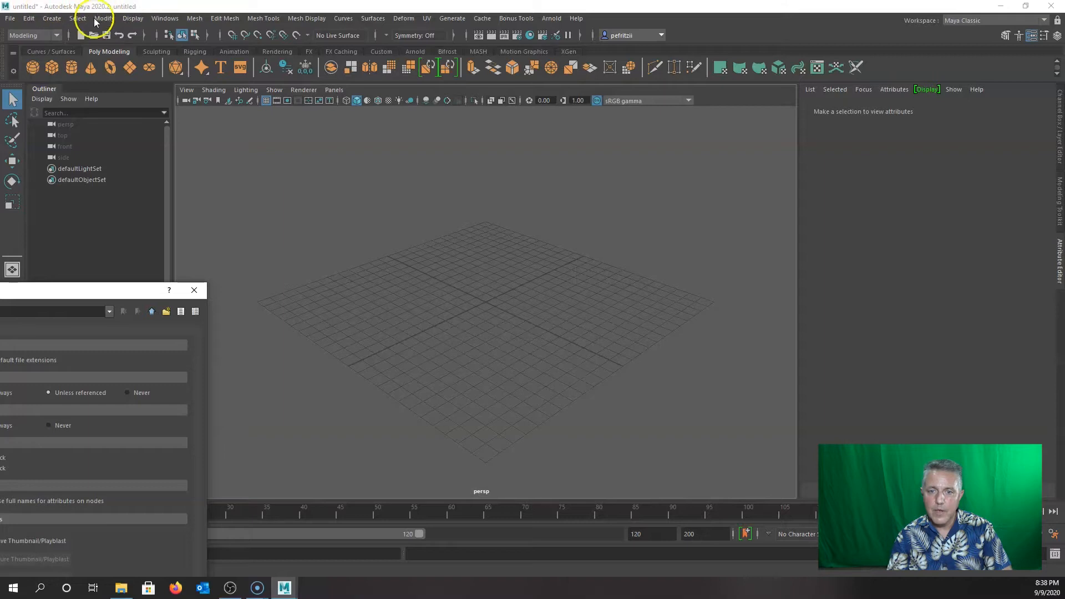
{"action": "left_click_drag", "start_coordinate": [29, 298], "coordinate": [659, 155]}
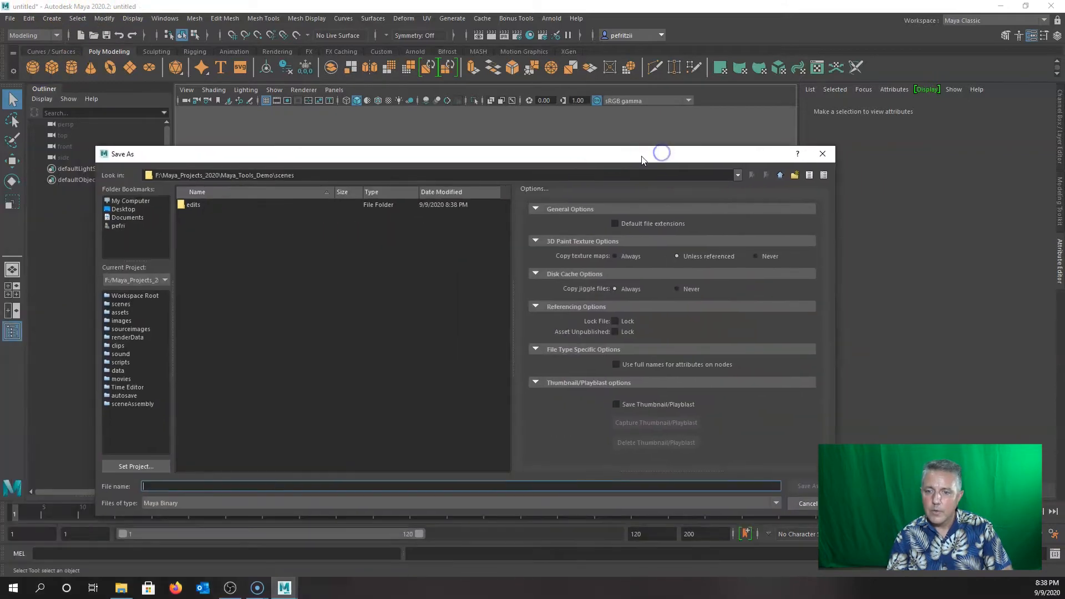
{"action": "type", "text": "Ma"}
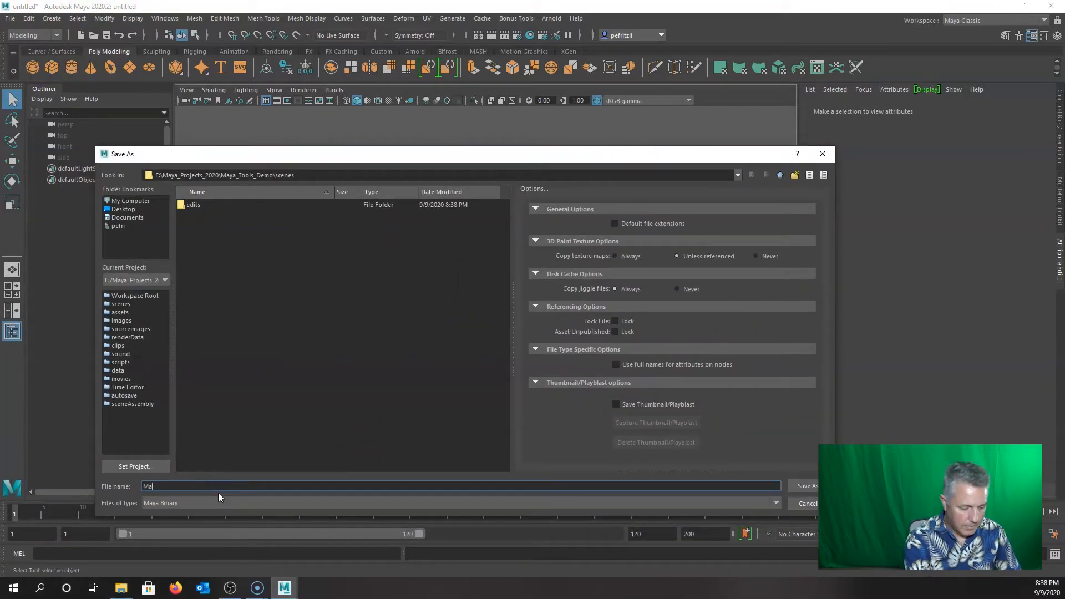
{"action": "type", "text": "ya_Tools_1"}
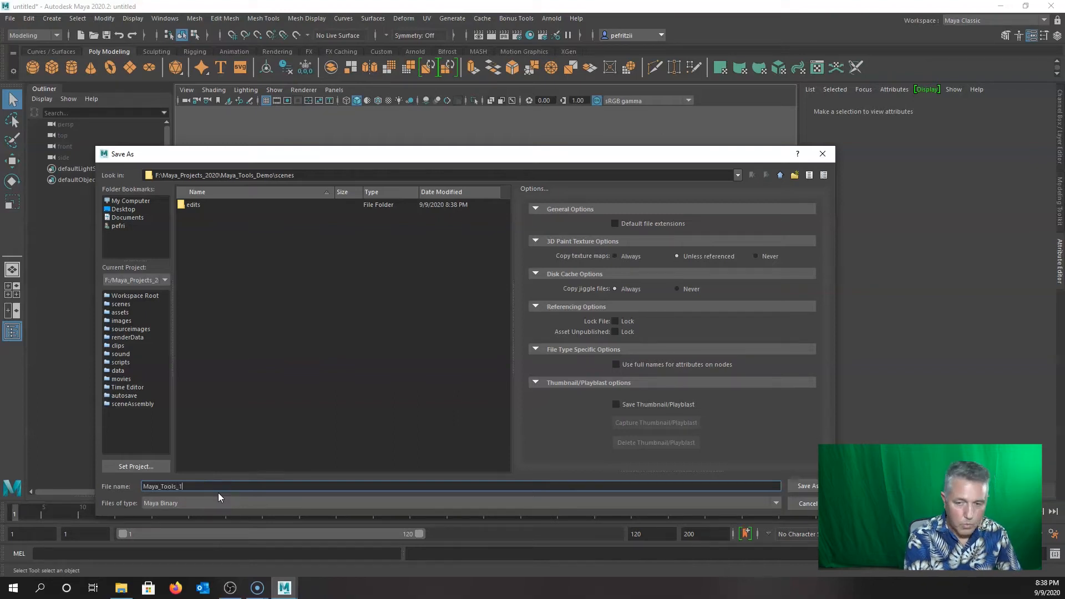
{"action": "left_click", "coordinate": [799, 485]}
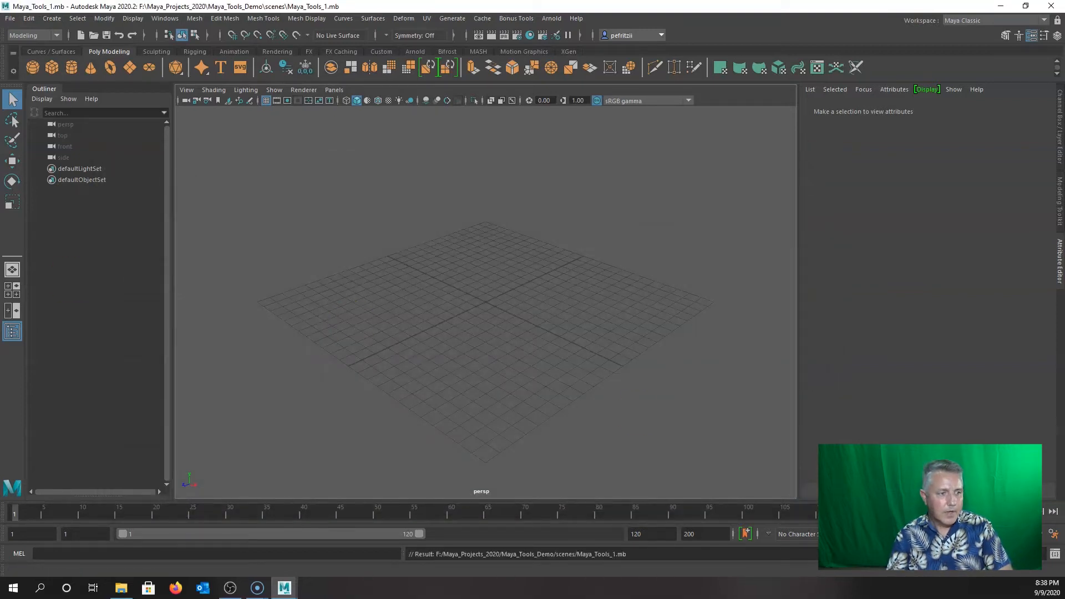
Confirm the scenes folder holds Maya_Tools_1 (49 KB), then close File Explorer.
{"action": "left_click_drag", "start_coordinate": [0, 222], "coordinate": [472, 135]}
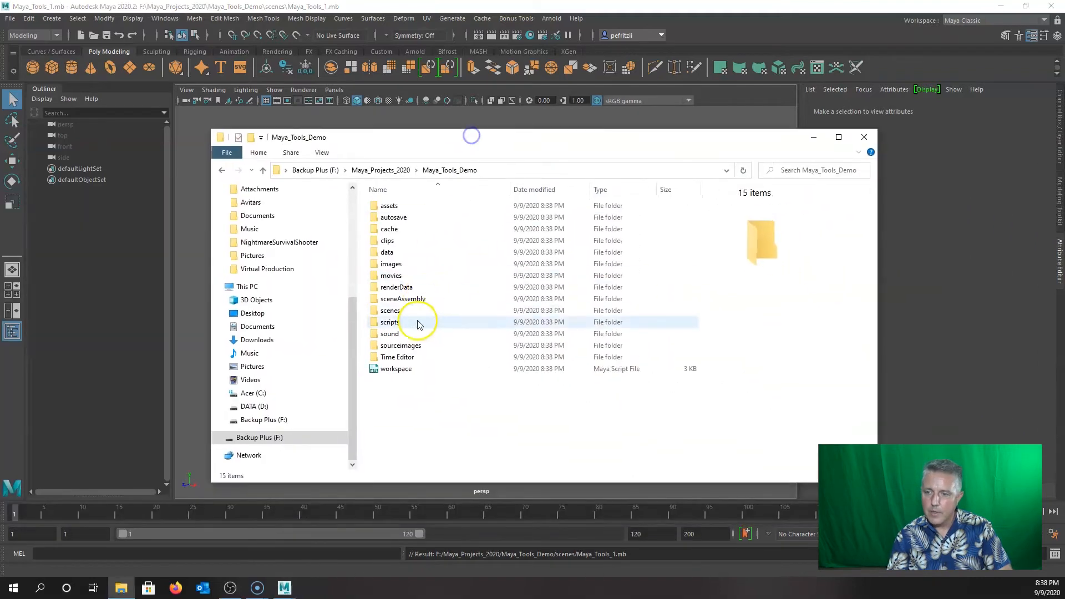
{"action": "double_click", "coordinate": [391, 310]}
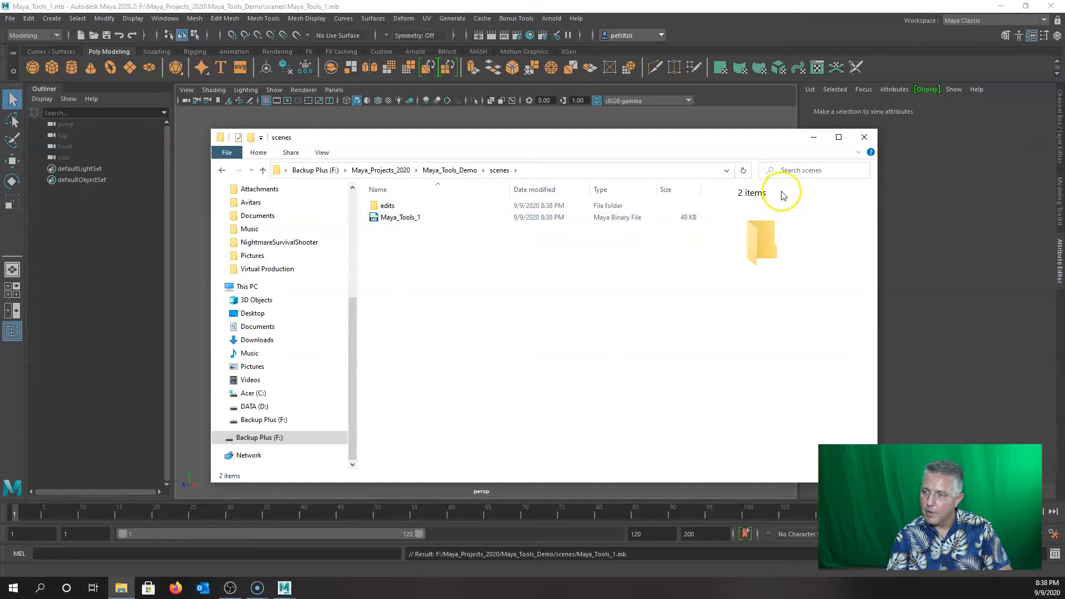
{"action": "left_click", "coordinate": [864, 137]}
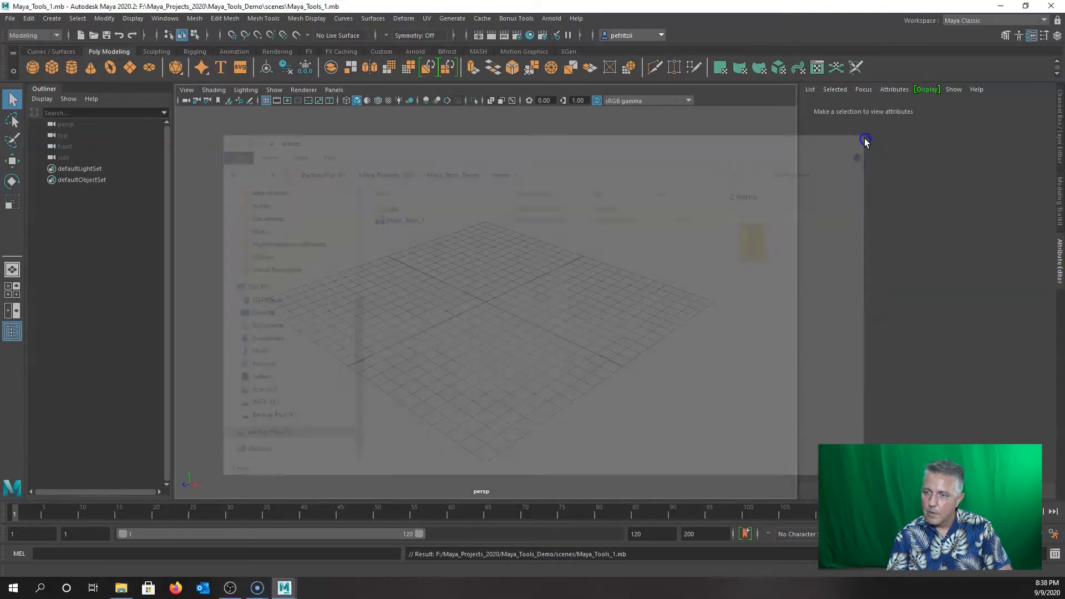
{"action": "left_click_drag", "start_coordinate": [446, 305], "coordinate": [483, 302], "text": "alt"}
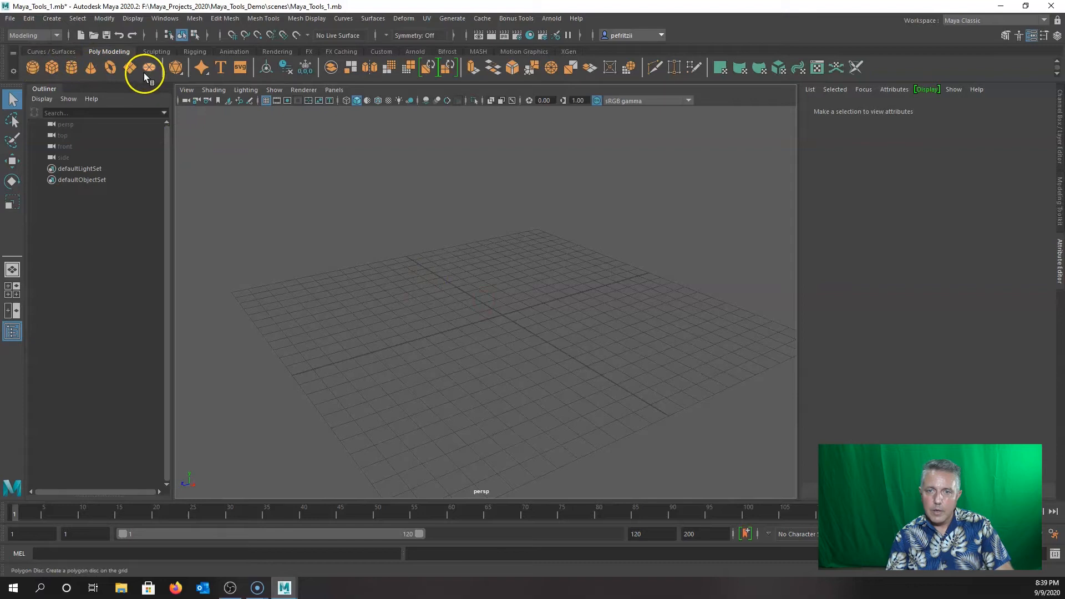
Add a default polygon cube, pCube1, to the scene.
{"action": "left_click", "coordinate": [53, 19]}
{"action": "mouse_move", "coordinate": [86, 58]}
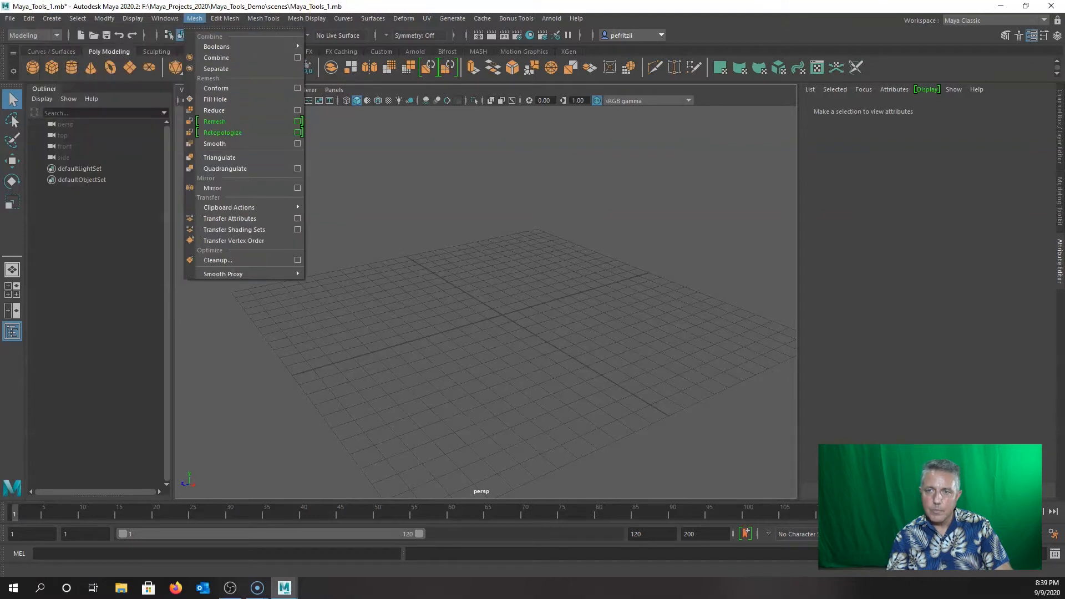
{"action": "left_click", "coordinate": [377, 6]}
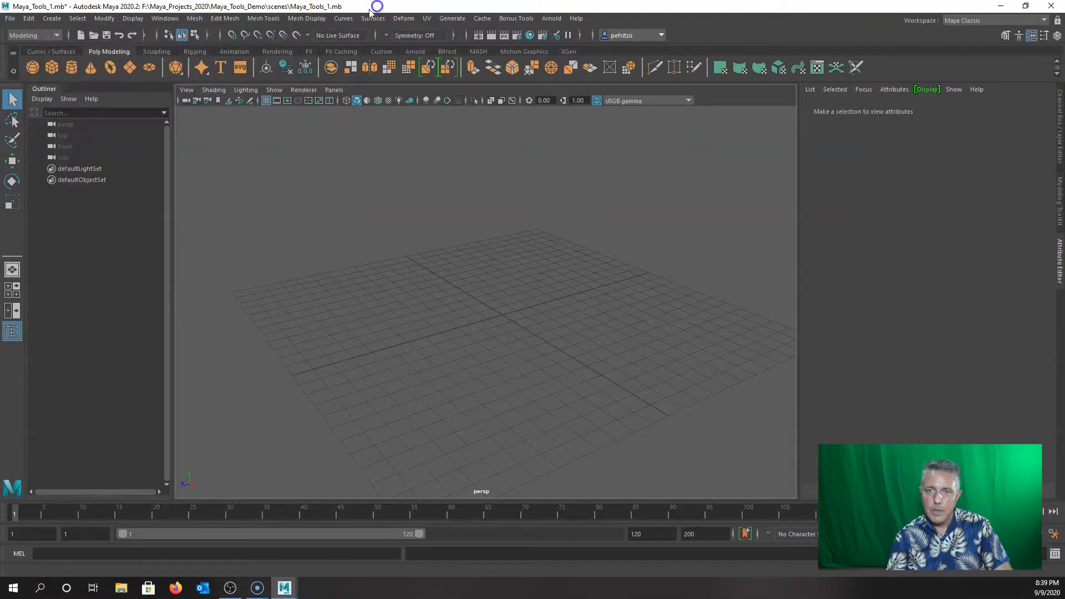
{"action": "left_click", "coordinate": [49, 65]}
{"action": "scroll", "coordinate": [394, 286], "scroll_direction": "up", "scroll_amount": 5}
Bring up the Polygon Cube Options, showing default 1.0000 sizes.
{"action": "left_click_drag", "start_coordinate": [390, 290], "coordinate": [371, 264], "text": "alt"}
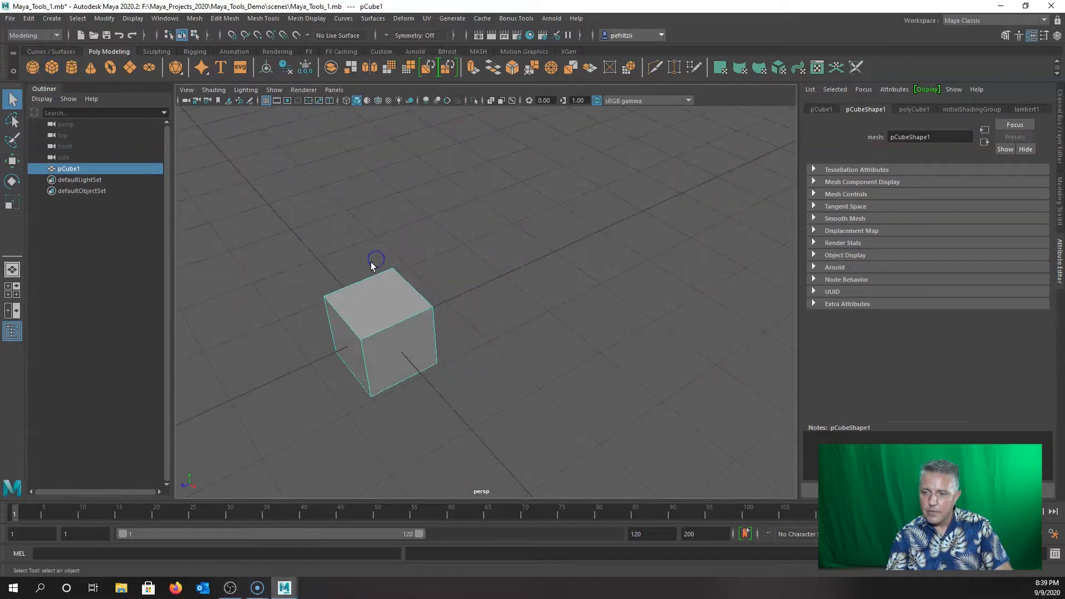
{"action": "middle_click_drag", "start_coordinate": [286, 231], "coordinate": [430, 213], "text": "alt"}
{"action": "left_click_drag", "start_coordinate": [439, 233], "coordinate": [443, 255], "text": "alt"}
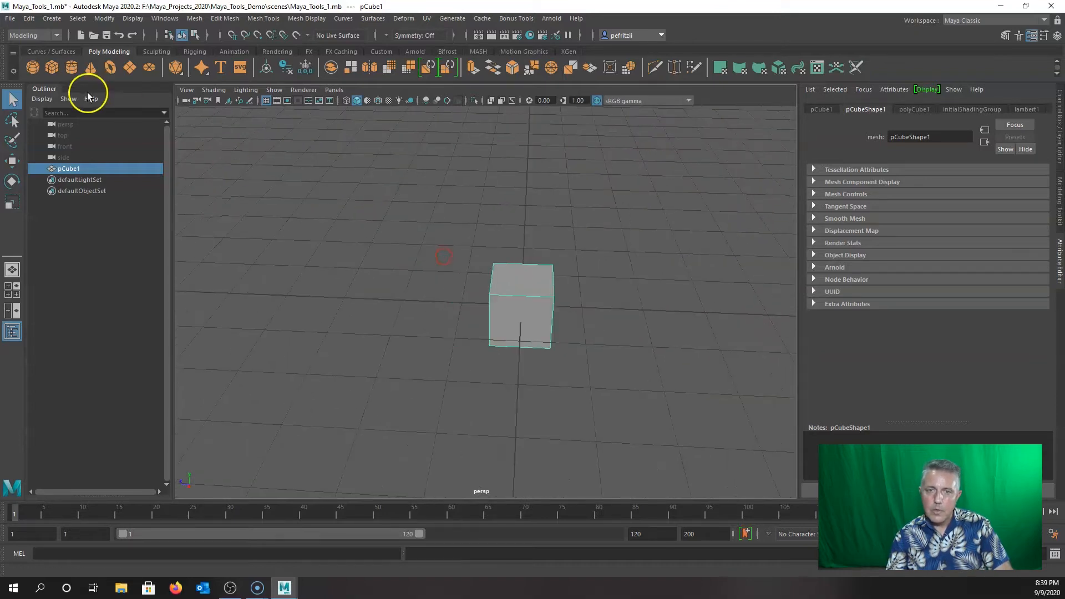
{"action": "double_click", "coordinate": [51, 66]}
{"action": "left_click_drag", "start_coordinate": [148, 108], "coordinate": [279, 139]}
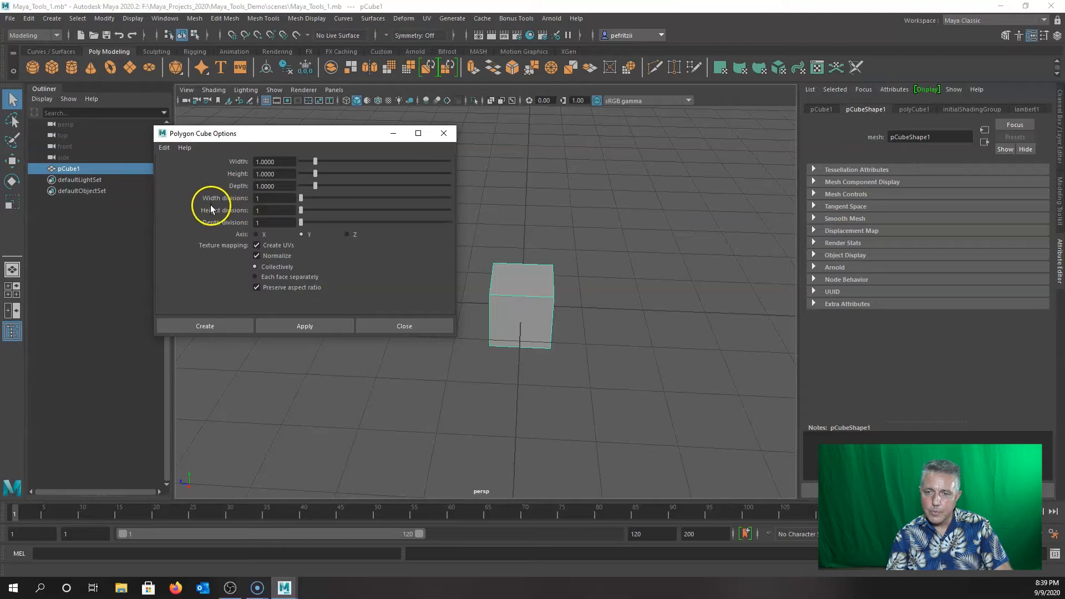
Create cube pCube2 with width, height and depth divisions of 3.
{"action": "double_click", "coordinate": [274, 201]}
{"action": "type", "text": "3"}
{"action": "key", "text": "Tab"}
{"action": "type", "text": "3"}
{"action": "key", "text": "Tab"}
{"action": "type", "text": "32"}
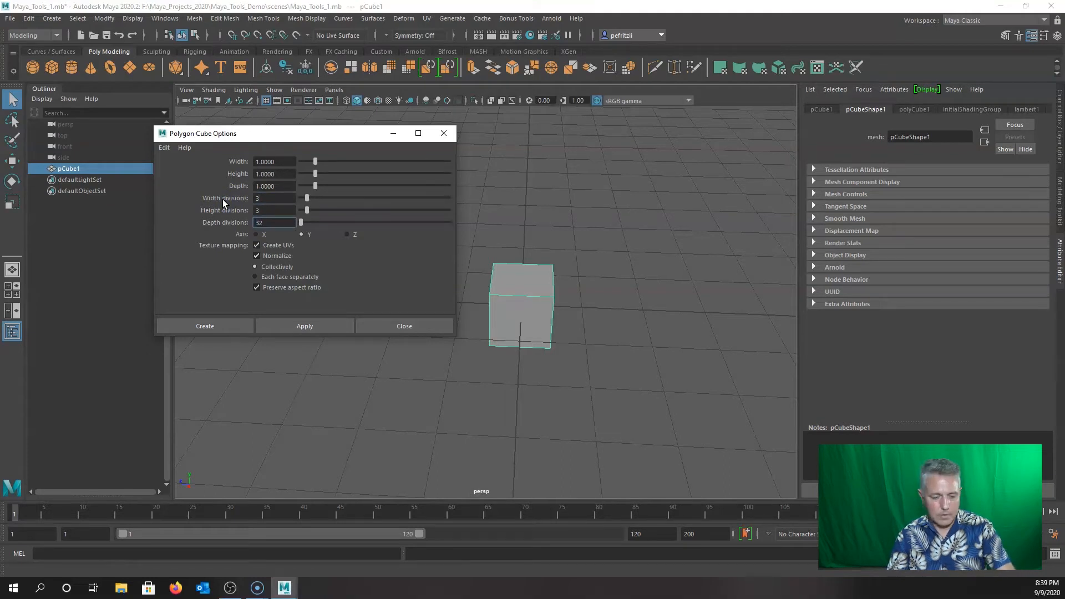
{"action": "key", "text": "BackSpace"}
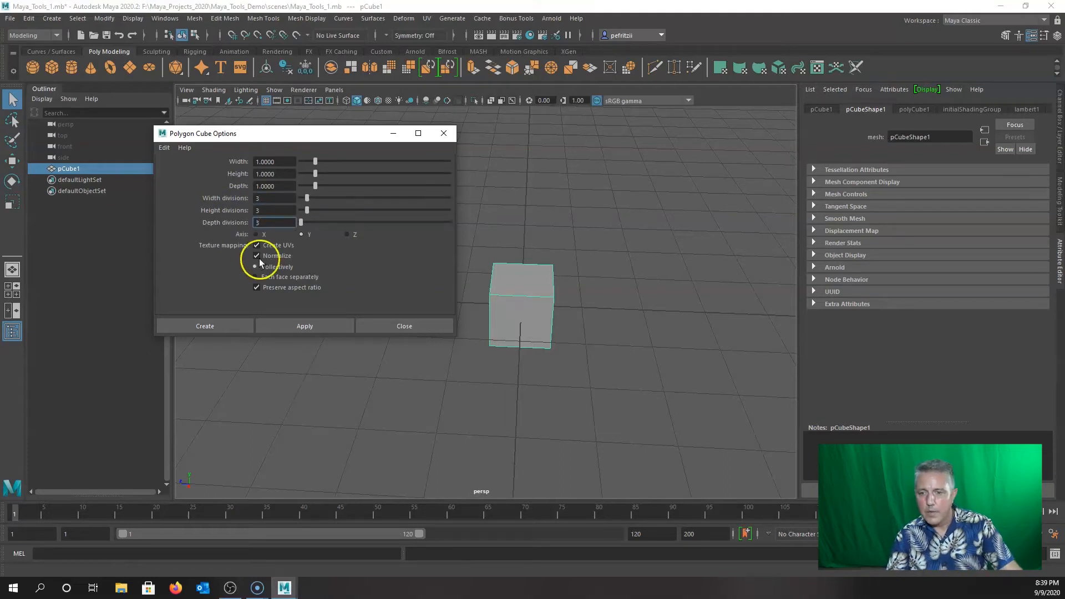
{"action": "left_click", "coordinate": [284, 328]}
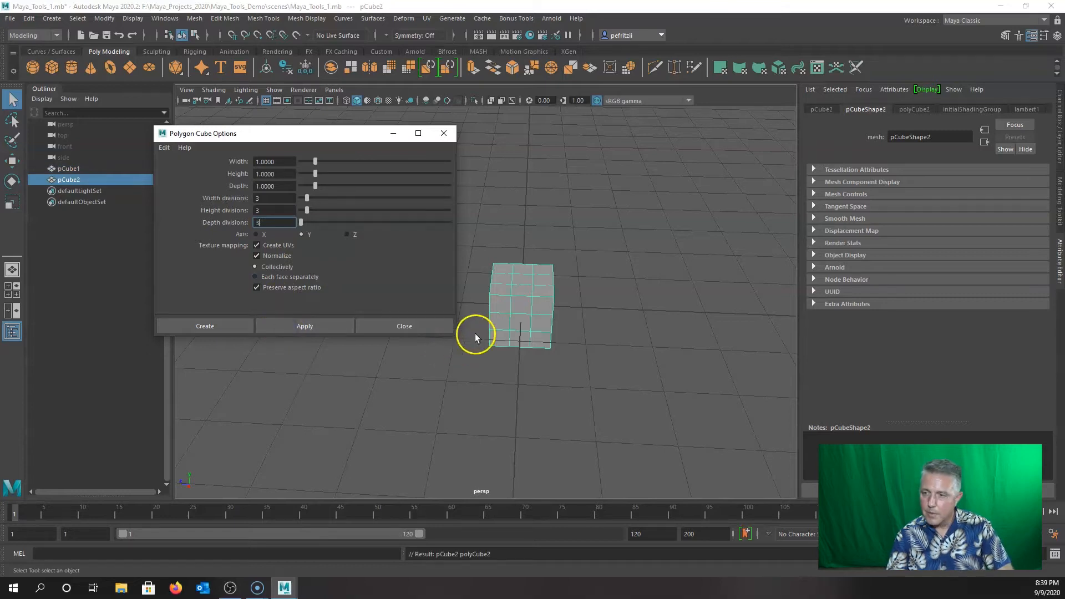
{"action": "left_click", "coordinate": [510, 304]}
Move the original cube pCube1 to the right along X.
{"action": "left_click_drag", "start_coordinate": [332, 139], "coordinate": [198, 188]}
{"action": "left_click", "coordinate": [520, 288]}
{"action": "left_click", "coordinate": [520, 297]}
{"action": "key", "text": "w"}
{"action": "left_click_drag", "start_coordinate": [469, 305], "coordinate": [691, 297], "text": "shift"}
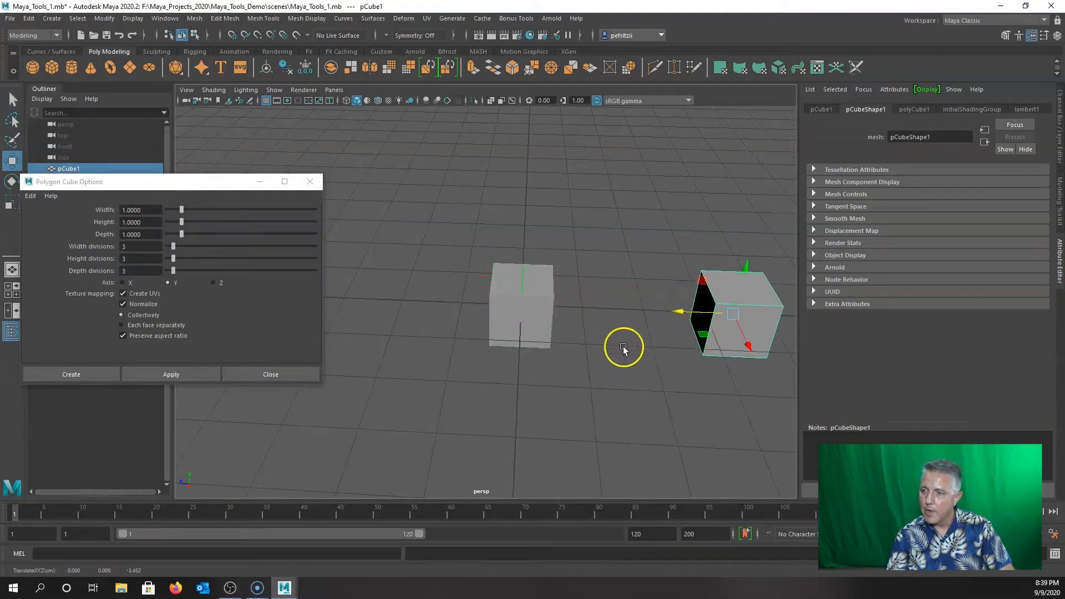
Reset the cube creation divisions back to 1 and close the options.
{"action": "left_click", "coordinate": [524, 306]}
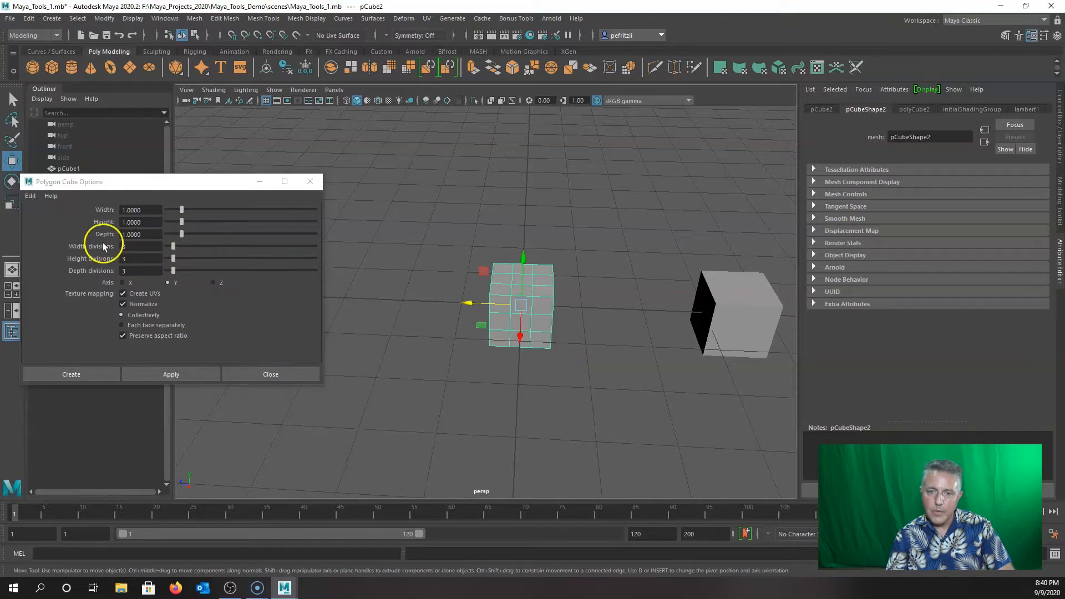
{"action": "left_click", "coordinate": [35, 197]}
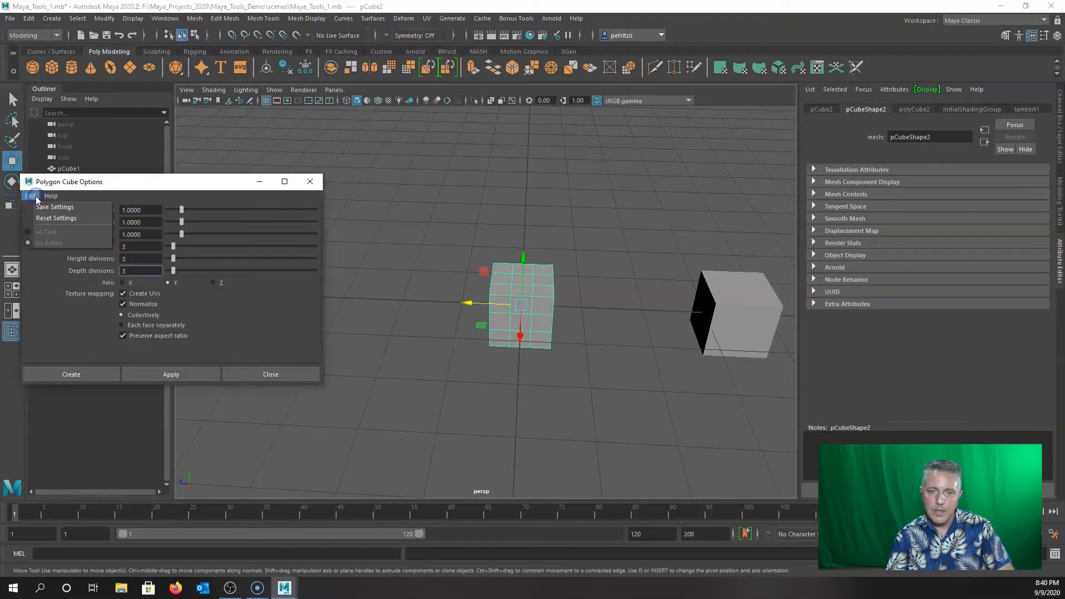
{"action": "left_click", "coordinate": [53, 219]}
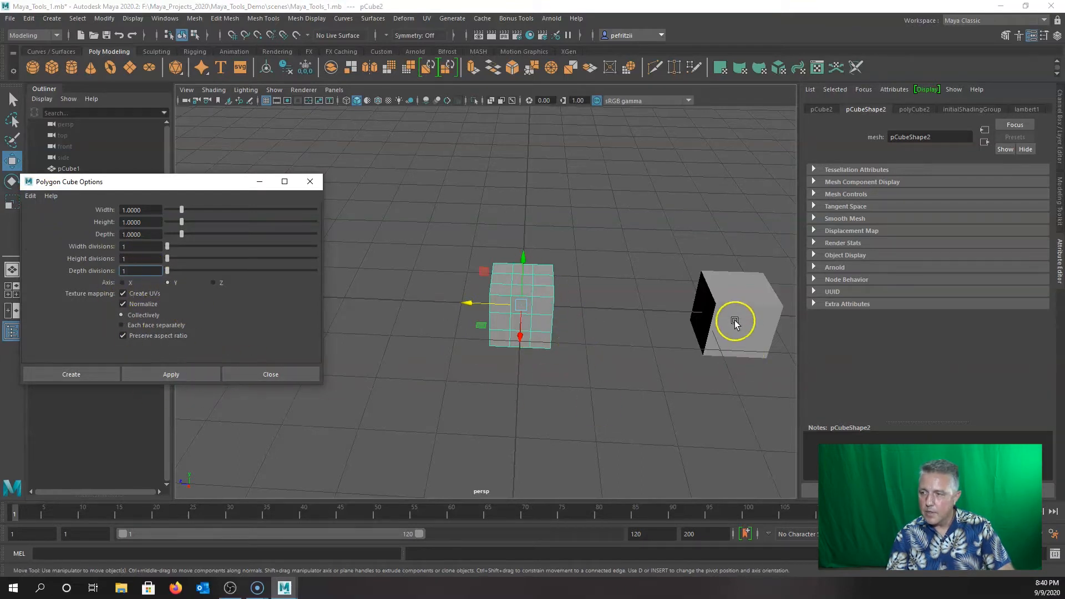
{"action": "left_click", "coordinate": [264, 375]}
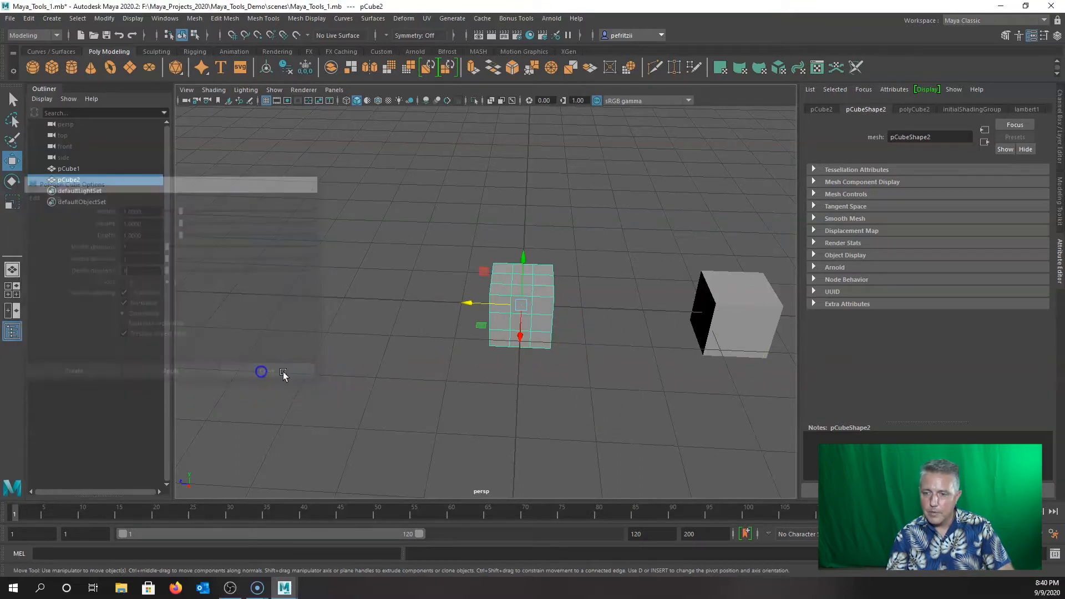
Select pCube1 and pan and orbit the view around both cubes.
{"action": "left_click", "coordinate": [752, 324]}
{"action": "middle_click_drag", "start_coordinate": [600, 371], "coordinate": [487, 368], "text": "alt"}
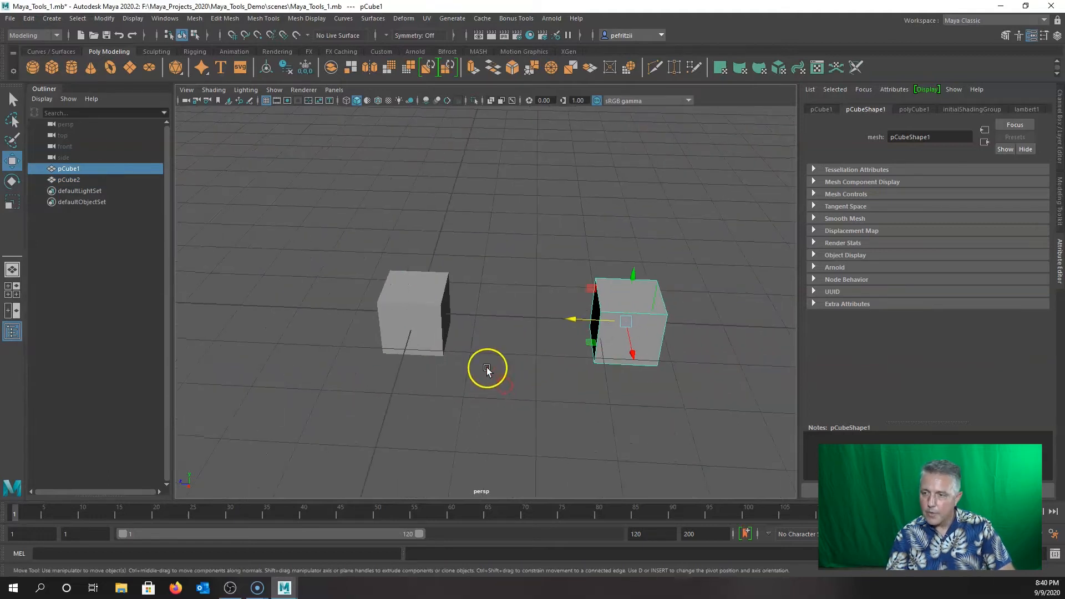
{"action": "left_click_drag", "start_coordinate": [492, 354], "coordinate": [443, 354], "text": "alt"}
{"action": "middle_click_drag", "start_coordinate": [444, 354], "coordinate": [438, 383], "text": "alt"}
{"action": "left_click_drag", "start_coordinate": [472, 380], "coordinate": [414, 367], "text": "alt"}
{"action": "right_click_drag", "start_coordinate": [413, 366], "coordinate": [435, 367], "text": "alt"}
{"action": "left_click_drag", "start_coordinate": [345, 359], "coordinate": [472, 341], "text": "alt"}
{"action": "middle_click_drag", "start_coordinate": [496, 340], "coordinate": [426, 339], "text": "alt"}
{"action": "left_click_drag", "start_coordinate": [427, 336], "coordinate": [431, 352], "text": "alt"}
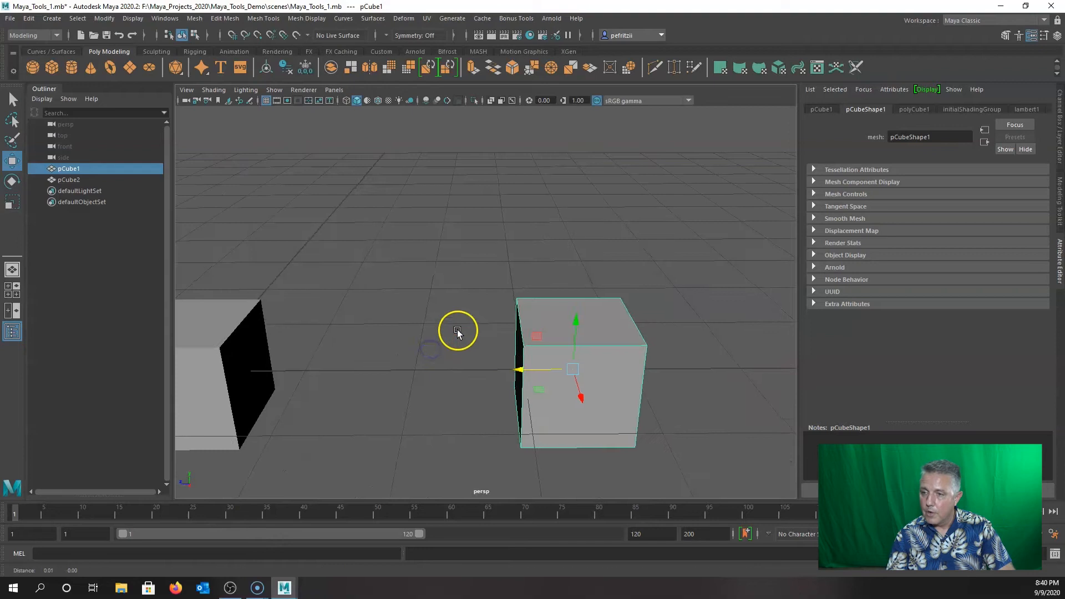
{"action": "middle_click_drag", "start_coordinate": [470, 327], "coordinate": [433, 311], "text": "alt"}
{"action": "left_click_drag", "start_coordinate": [428, 277], "coordinate": [395, 355], "text": "alt"}
Select pCube2 and zoom in, looking down on it from above.
{"action": "left_click", "coordinate": [395, 355]}
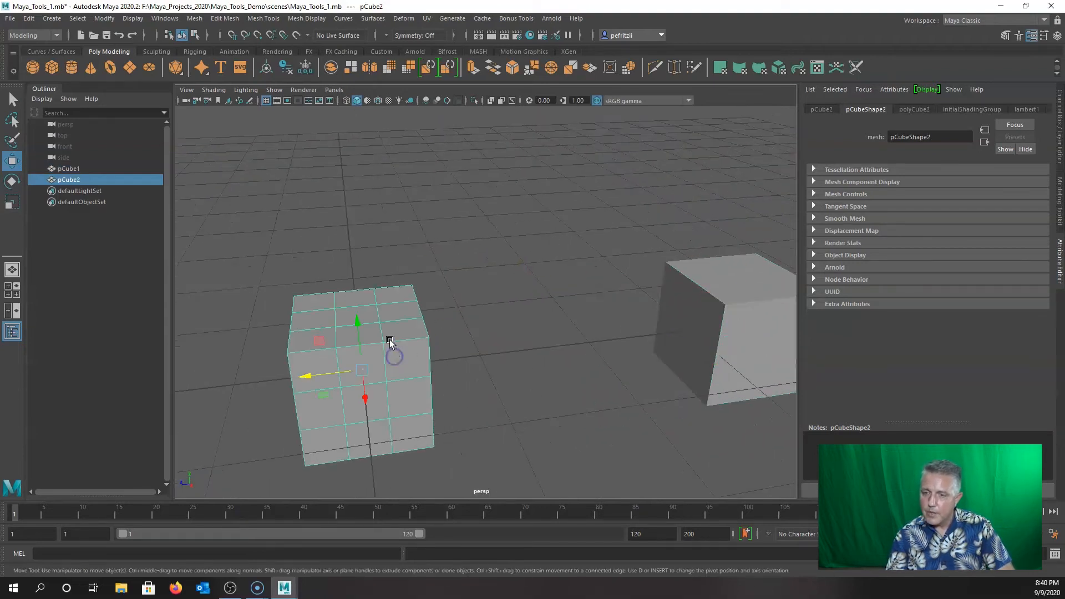
{"action": "left_click_drag", "start_coordinate": [474, 385], "coordinate": [467, 361], "text": "alt"}
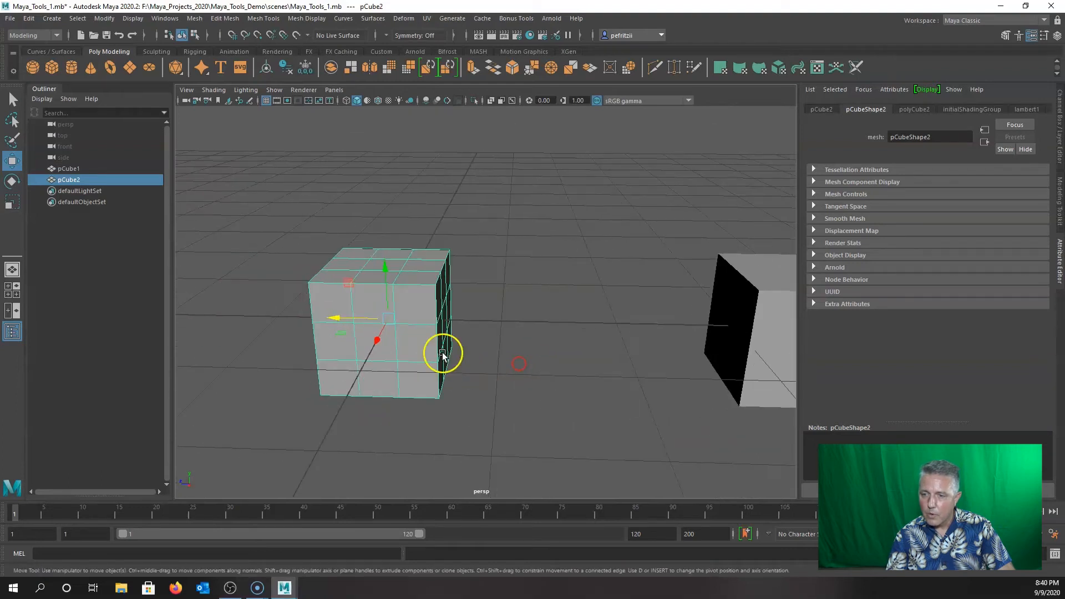
{"action": "left_click_drag", "start_coordinate": [497, 328], "coordinate": [439, 331], "text": "alt"}
{"action": "scroll", "coordinate": [440, 330], "scroll_direction": "up", "scroll_amount": 5}
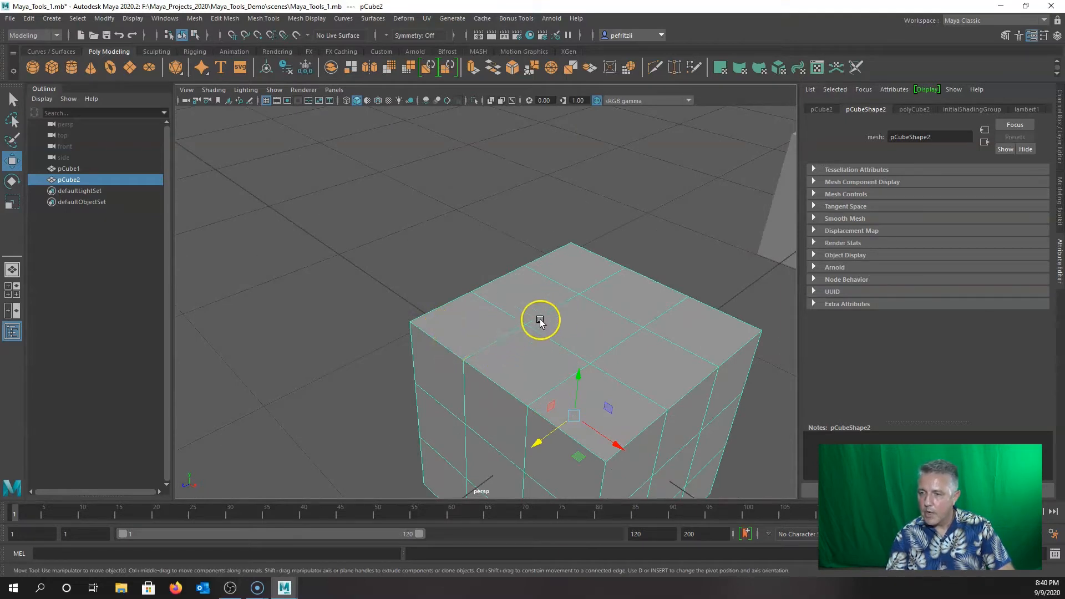
Raise two top vertices of pCube2 on Y into a peak.
{"action": "right_click_drag", "start_coordinate": [526, 328], "coordinate": [473, 281]}
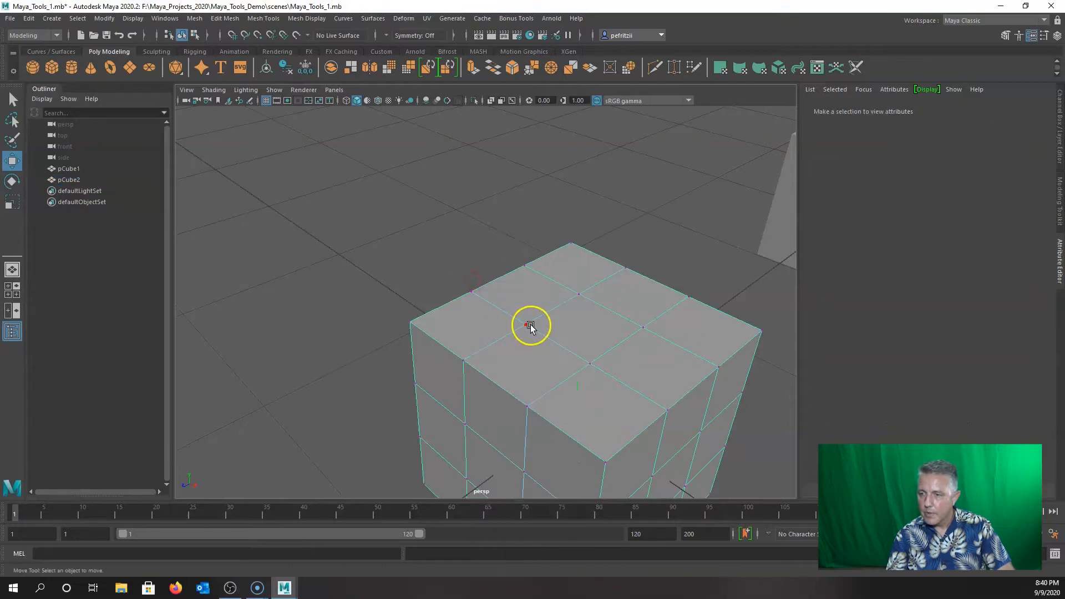
{"action": "left_click", "coordinate": [527, 325]}
{"action": "mouse_move", "coordinate": [455, 360]}
{"action": "left_mouse_down", "text": "alt"}
{"action": "mouse_move", "coordinate": [503, 358]}
{"action": "mouse_move", "coordinate": [502, 366]}
{"action": "mouse_move", "coordinate": [455, 347]}
{"action": "left_mouse_up", "text": "alt"}
{"action": "left_click_drag", "start_coordinate": [515, 305], "coordinate": [516, 261]}
{"action": "left_click_drag", "start_coordinate": [518, 385], "coordinate": [490, 378], "text": "alt"}
{"action": "left_click", "coordinate": [444, 366]}
{"action": "left_click_drag", "start_coordinate": [441, 327], "coordinate": [442, 278]}
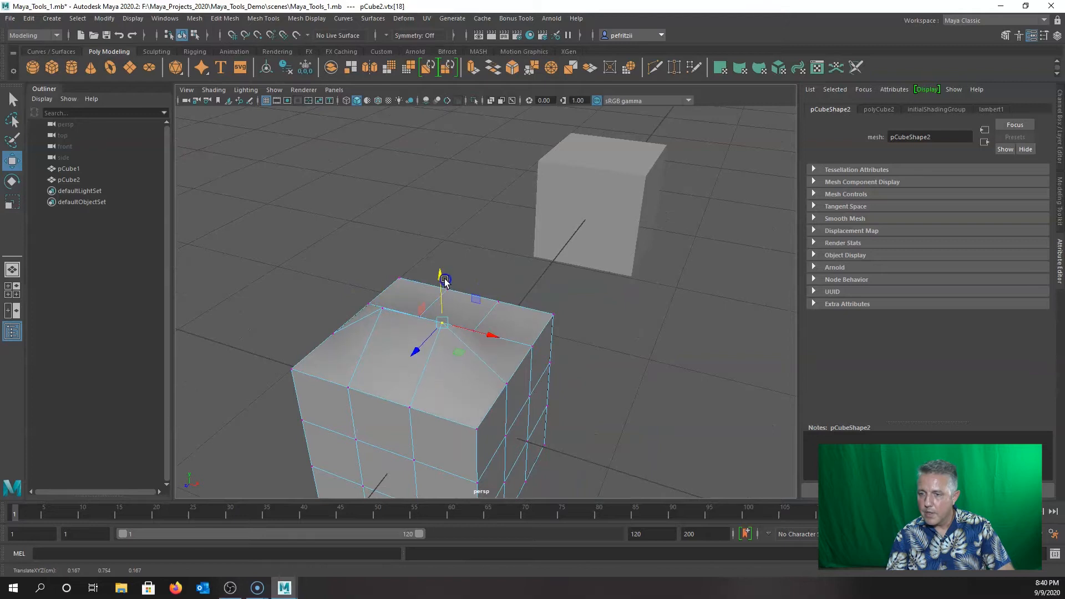
{"action": "mouse_move", "coordinate": [435, 405]}
{"action": "left_mouse_down", "text": "alt"}
{"action": "mouse_move", "coordinate": [412, 409]}
{"action": "mouse_move", "coordinate": [540, 396]}
{"action": "mouse_move", "coordinate": [442, 402]}
{"action": "left_mouse_up", "text": "alt"}
{"action": "right_click_drag", "start_coordinate": [442, 402], "coordinate": [442, 369], "text": "alt"}
{"action": "middle_click_drag", "start_coordinate": [442, 369], "coordinate": [611, 375], "text": "alt"}
{"action": "right_click_drag", "start_coordinate": [610, 374], "coordinate": [502, 373], "text": "alt"}
{"action": "left_click_drag", "start_coordinate": [503, 372], "coordinate": [547, 376], "text": "alt"}
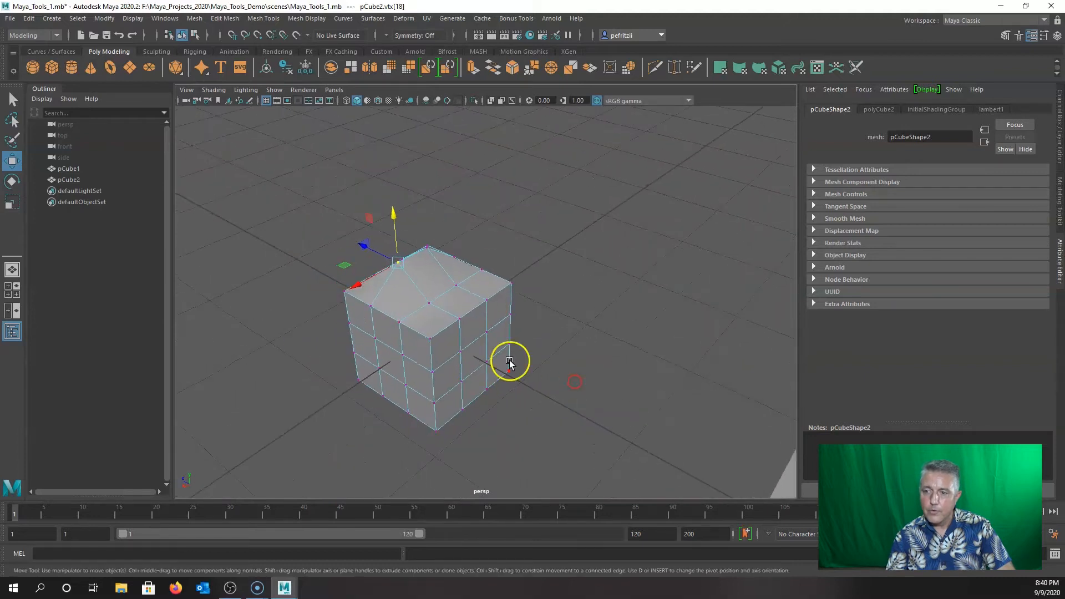
Lift a top edge of pCube2 upward into a roof-like ridge.
{"action": "scroll", "coordinate": [494, 350], "scroll_direction": "up", "scroll_amount": 2}
{"action": "left_click_drag", "start_coordinate": [493, 336], "coordinate": [554, 348], "text": "alt"}
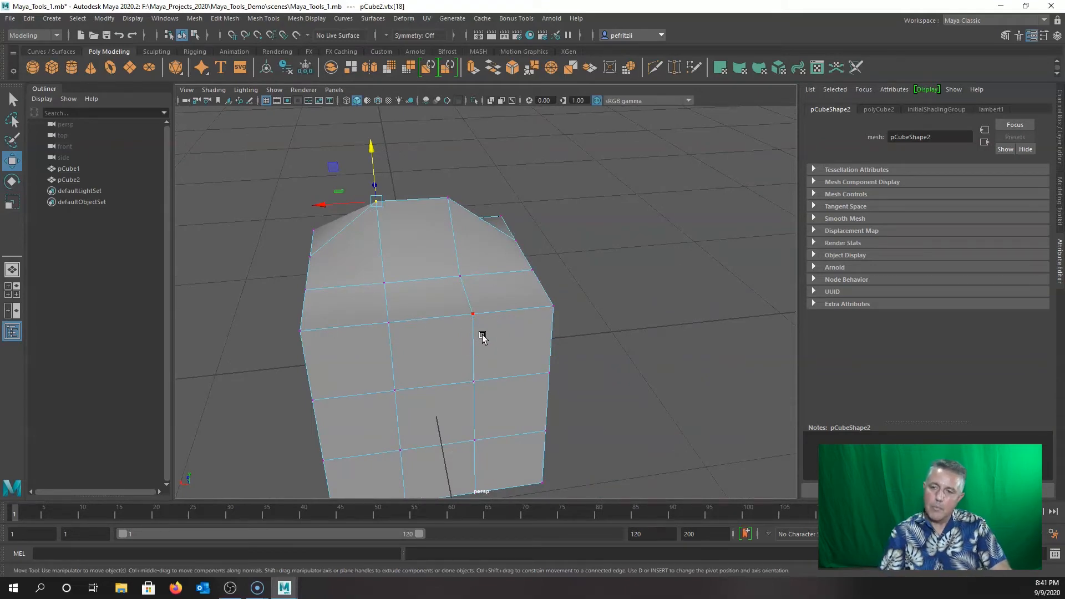
{"action": "left_click_drag", "start_coordinate": [480, 332], "coordinate": [419, 312], "text": "alt"}
{"action": "middle_click_drag", "start_coordinate": [420, 312], "coordinate": [488, 302], "text": "alt"}
{"action": "right_click_drag", "start_coordinate": [518, 279], "coordinate": [520, 247]}
{"action": "left_click", "coordinate": [518, 276]}
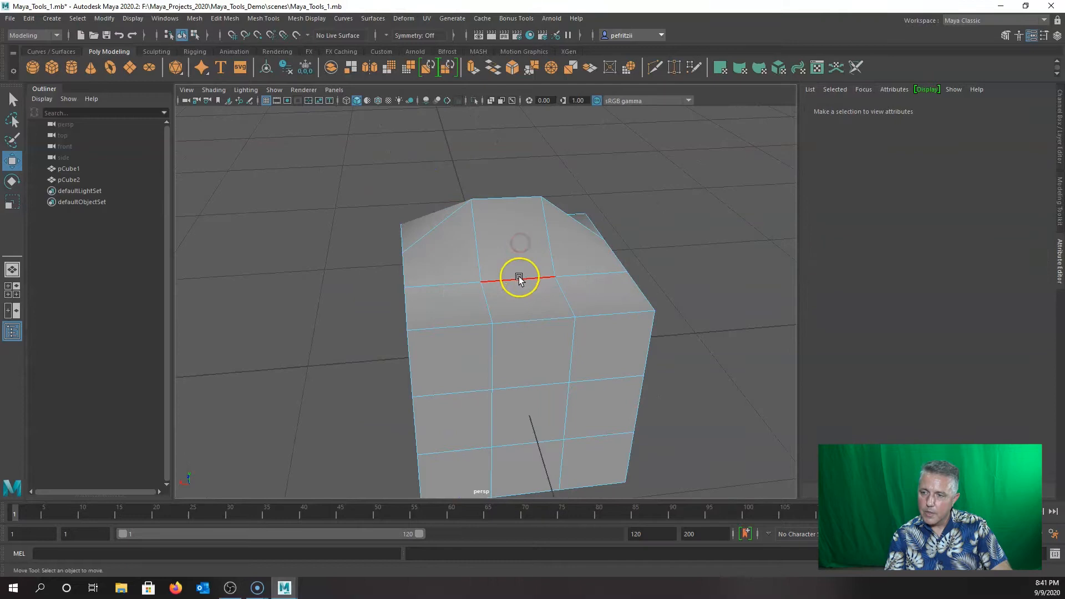
{"action": "left_click_drag", "start_coordinate": [518, 245], "coordinate": [535, 154]}
{"action": "left_click_drag", "start_coordinate": [435, 262], "coordinate": [479, 293], "text": "alt"}
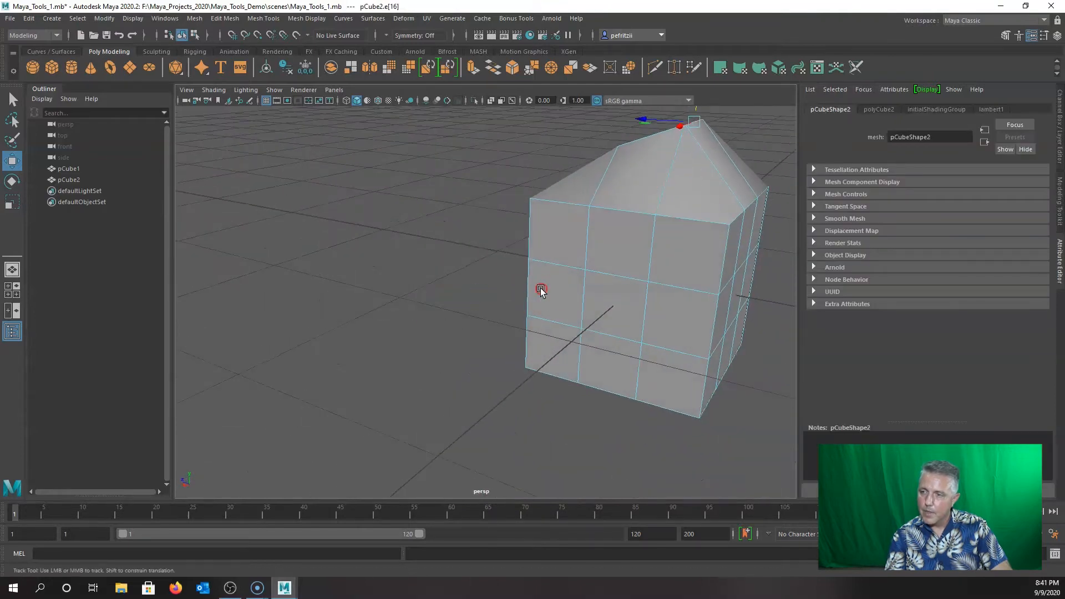
Switch to face mode and orbit around the cube to find a side face.
{"action": "middle_click_drag", "start_coordinate": [540, 290], "coordinate": [521, 307], "text": "alt"}
{"action": "right_click_drag", "start_coordinate": [572, 271], "coordinate": [572, 303]}
{"action": "left_click", "coordinate": [578, 316]}
{"action": "left_click_drag", "start_coordinate": [528, 373], "coordinate": [492, 388], "text": "alt"}
{"action": "left_click_drag", "start_coordinate": [428, 380], "coordinate": [316, 376], "text": "alt"}
{"action": "left_click_drag", "start_coordinate": [374, 322], "coordinate": [475, 312], "text": "alt"}
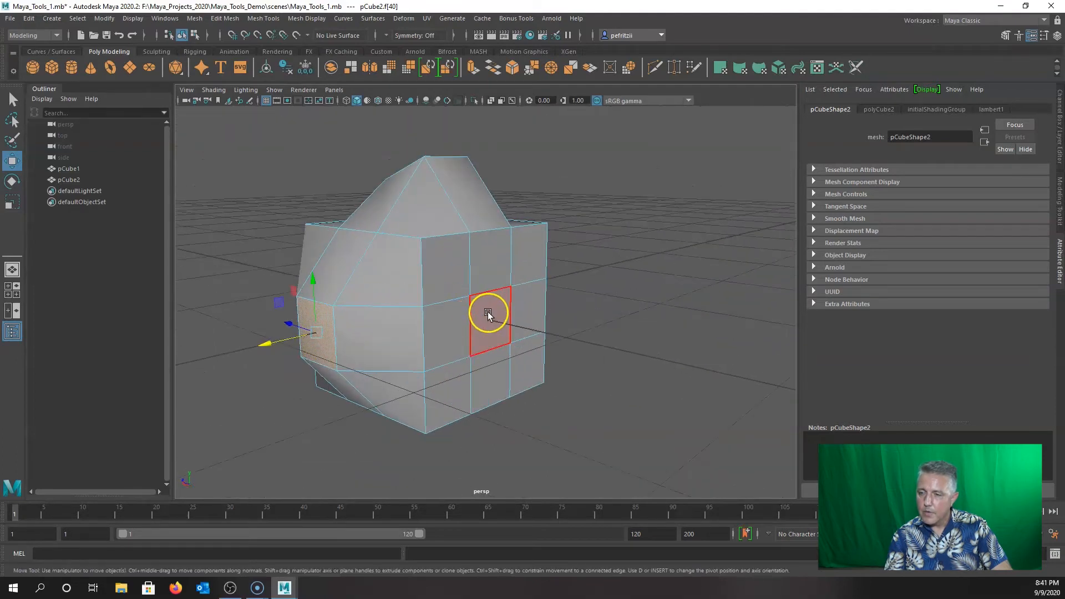
Extrude a side face of pCube2 and push it outward along Z into a block.
{"action": "left_click", "coordinate": [488, 314]}
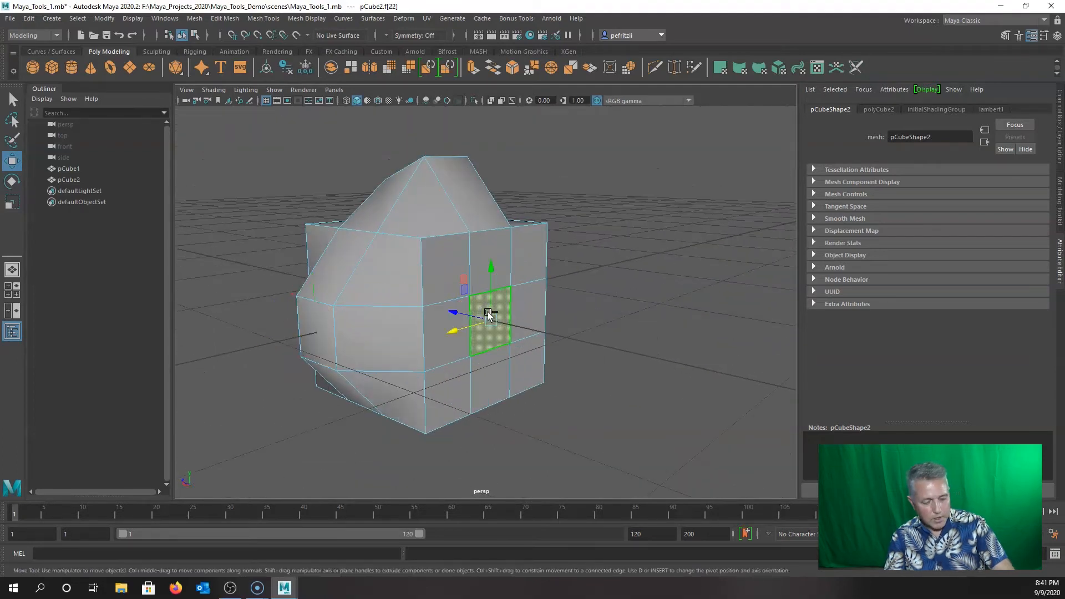
{"action": "key", "text": "ctrl+e"}
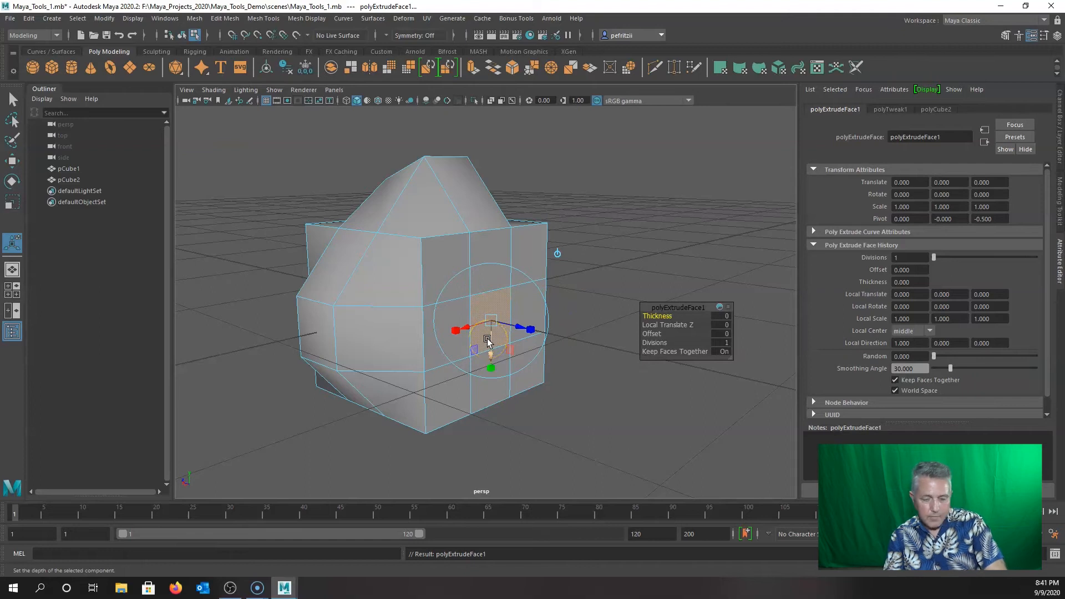
{"action": "key", "text": "w"}
{"action": "left_click_drag", "start_coordinate": [447, 309], "coordinate": [540, 339]}
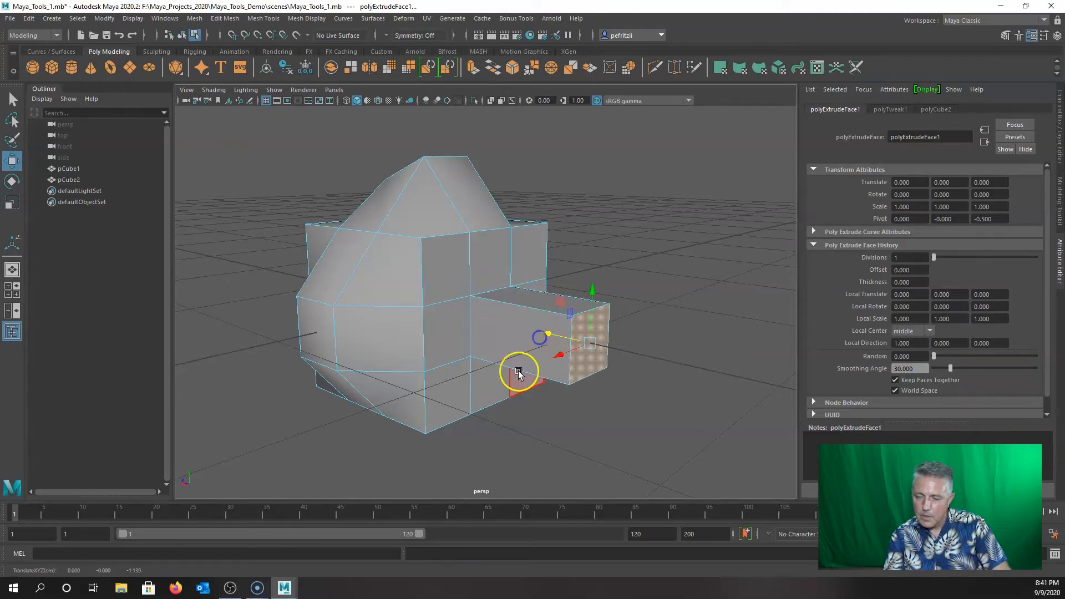
{"action": "left_click_drag", "start_coordinate": [464, 422], "coordinate": [433, 395], "text": "alt"}
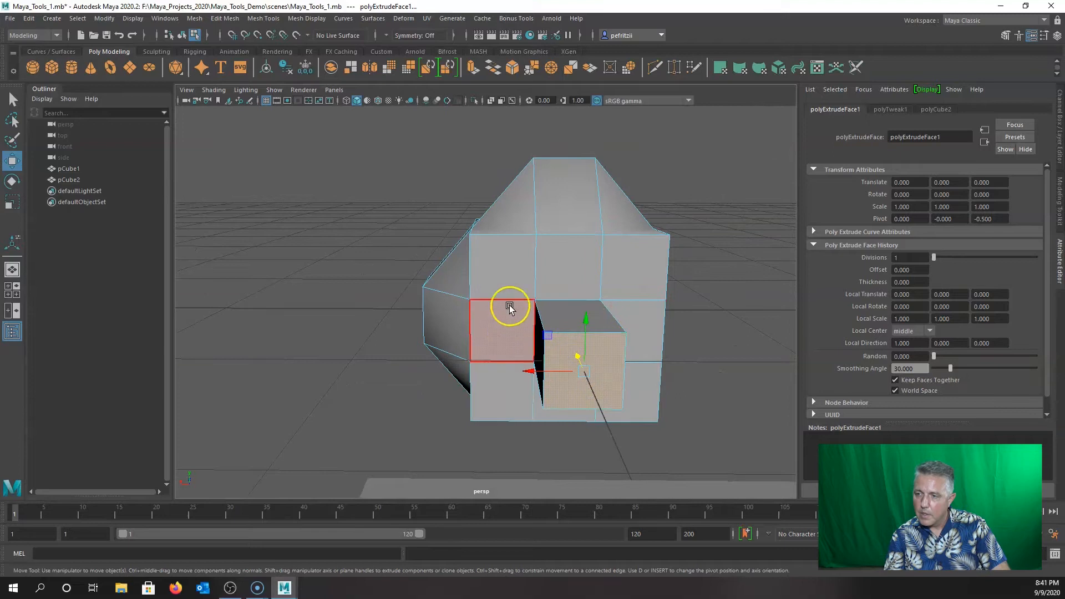
{"action": "left_click_drag", "start_coordinate": [440, 344], "coordinate": [508, 333], "text": "alt"}
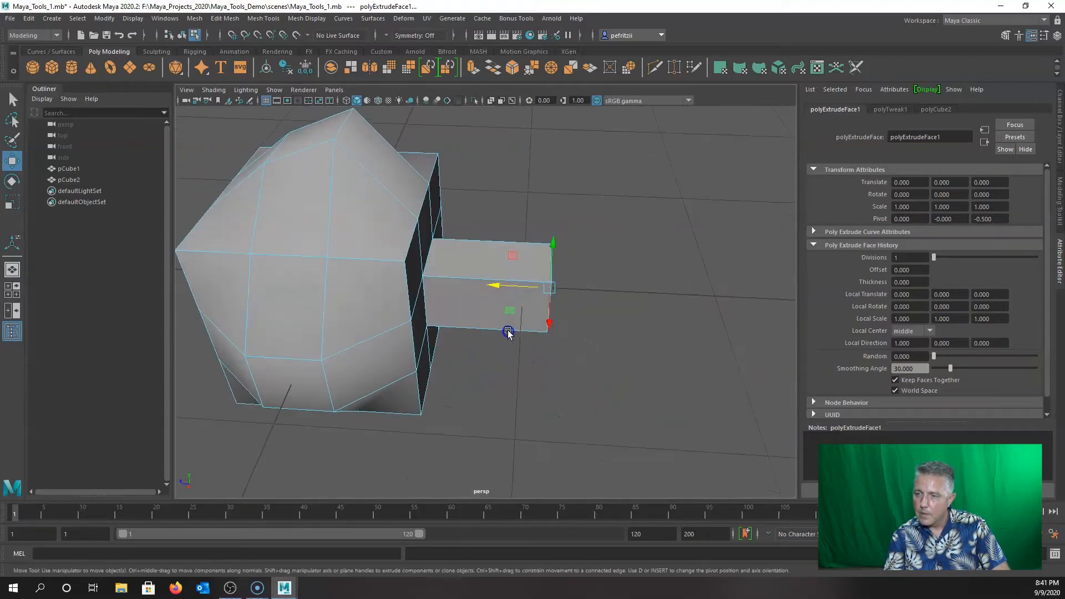
{"action": "left_click_drag", "start_coordinate": [571, 340], "coordinate": [428, 370], "text": "alt"}
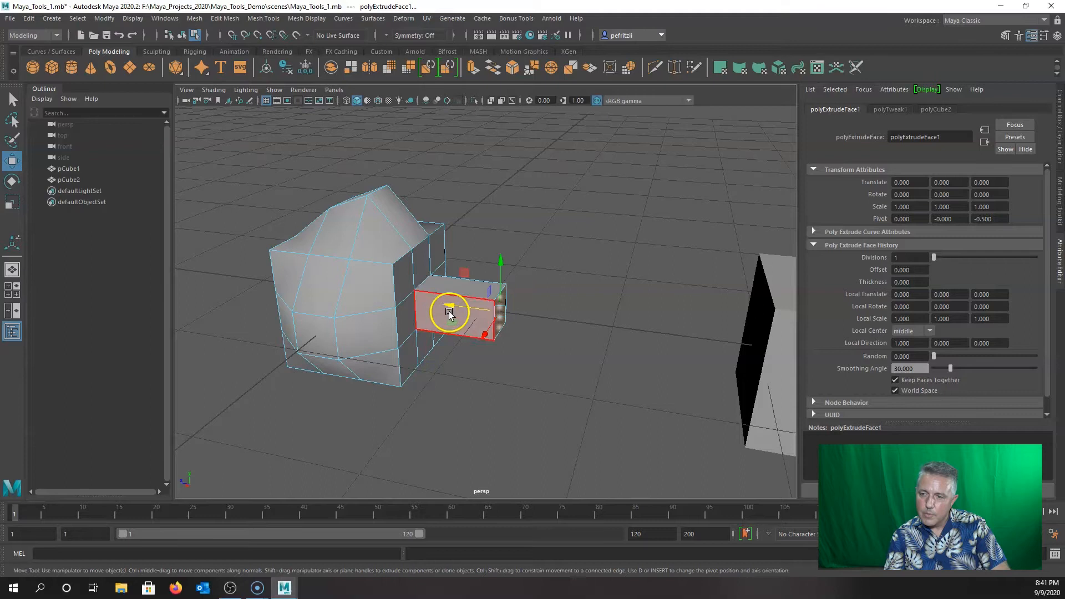
{"action": "scroll", "coordinate": [450, 309], "scroll_direction": "up", "scroll_amount": 3}
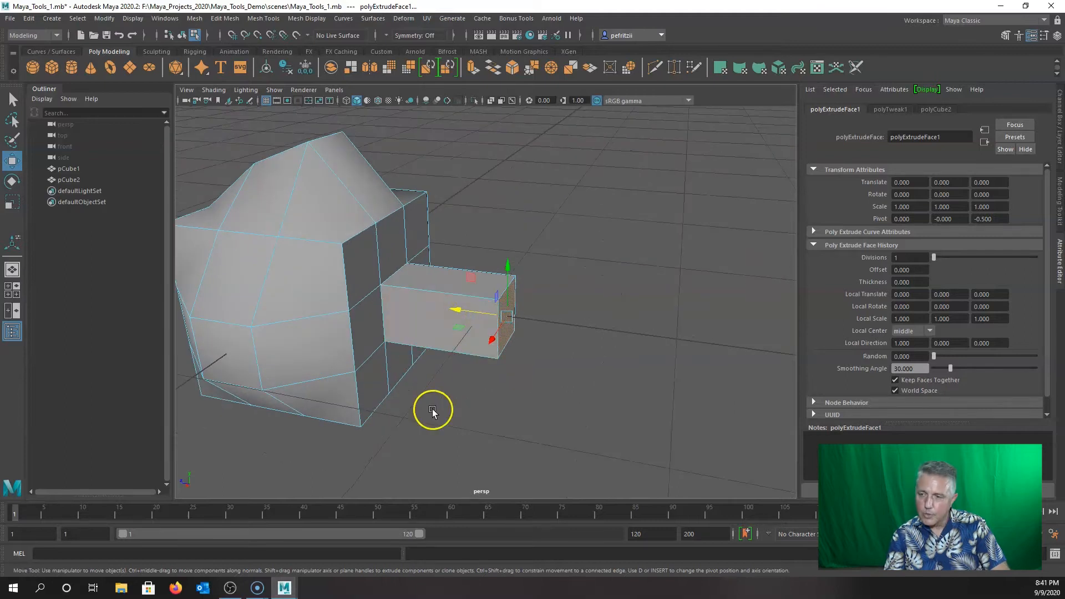
{"action": "left_click_drag", "start_coordinate": [438, 400], "coordinate": [423, 390], "text": "alt"}
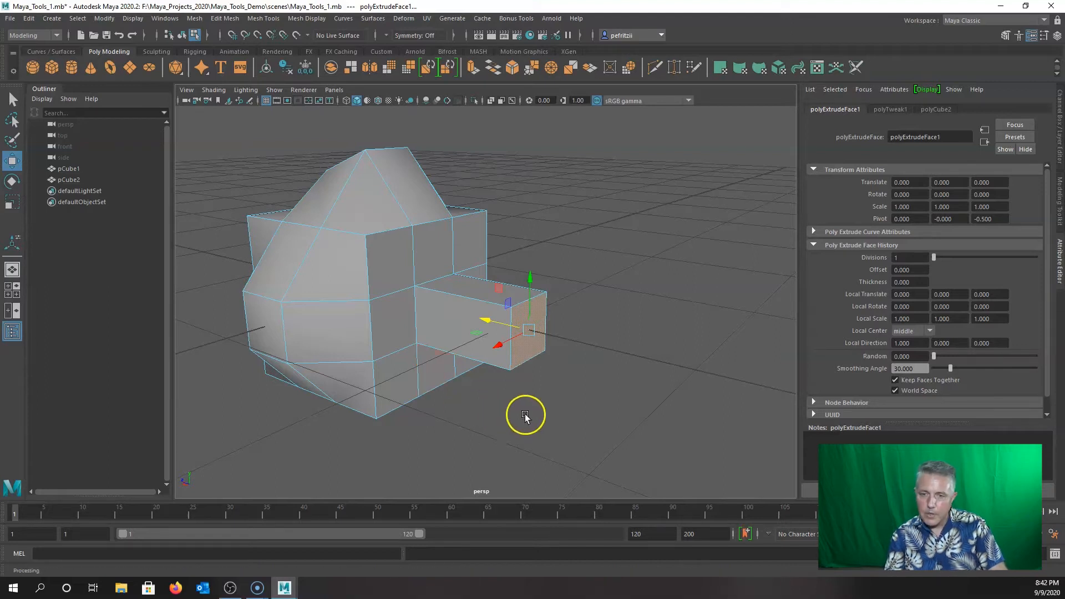
Extrude the arm's end face, then undo the oversized scaling.
{"action": "key", "text": "q"}
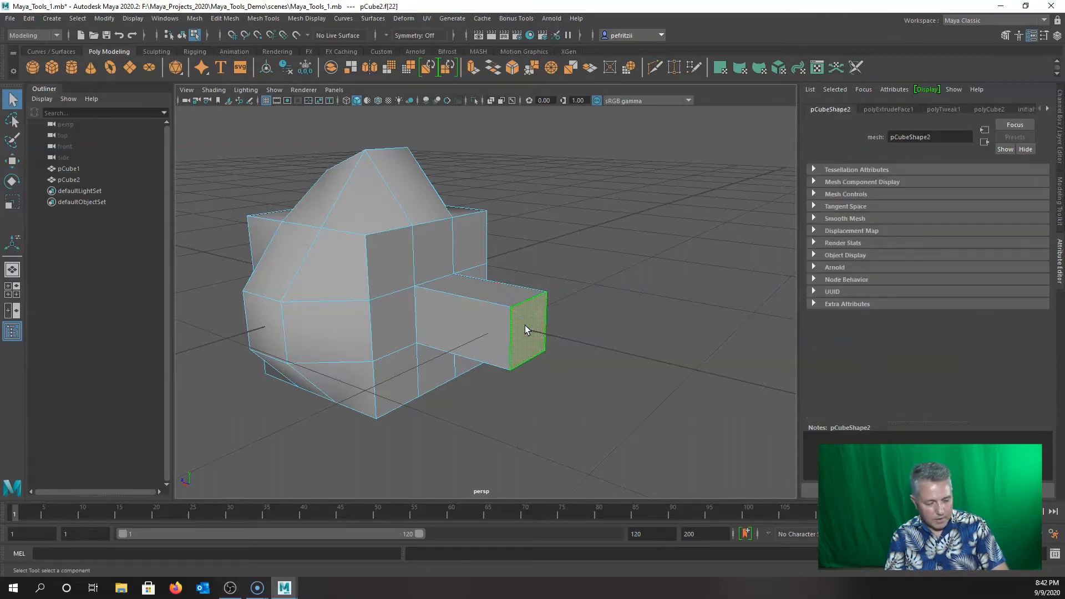
{"action": "key", "text": "ctrl+e"}
{"action": "left_click_drag", "start_coordinate": [475, 383], "coordinate": [440, 417], "text": "alt"}
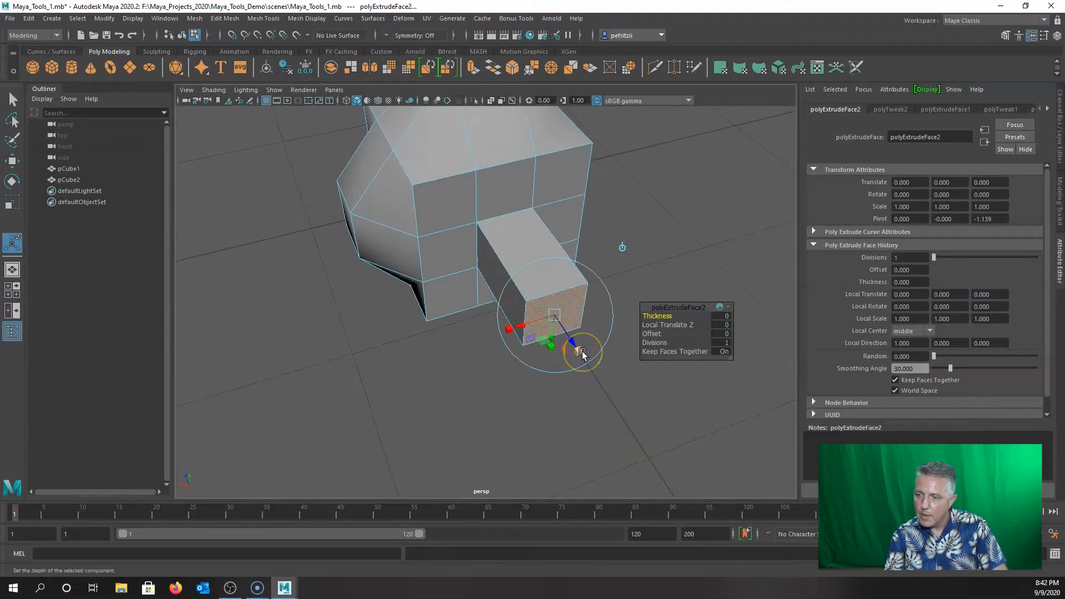
{"action": "left_click_drag", "start_coordinate": [582, 354], "coordinate": [582, 360]}
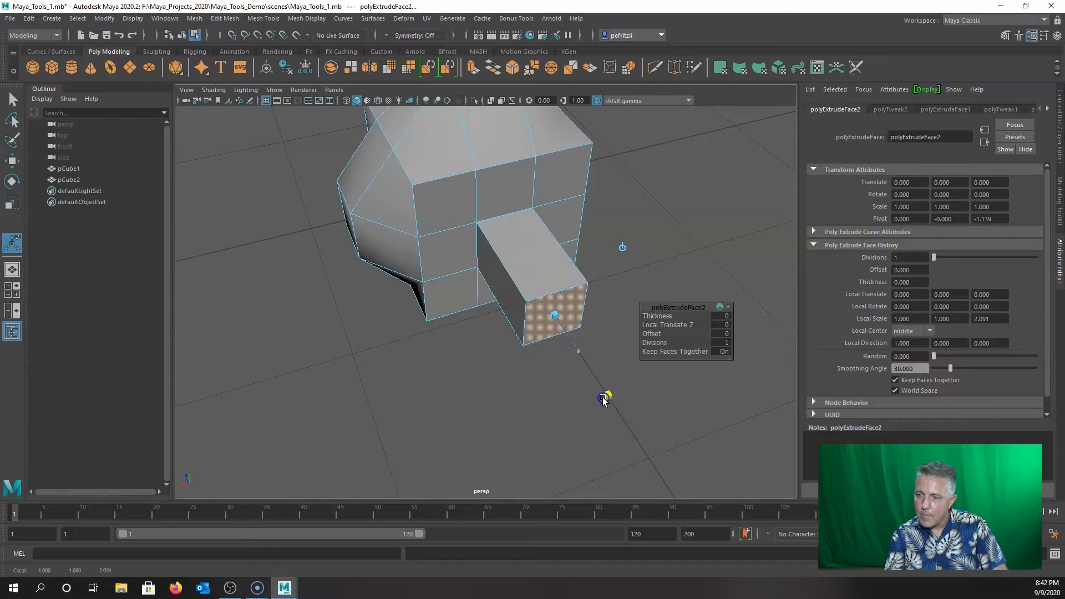
{"action": "left_click_drag", "start_coordinate": [514, 399], "coordinate": [590, 364], "text": "alt"}
{"action": "left_click_drag", "start_coordinate": [466, 373], "coordinate": [534, 384], "text": "alt"}
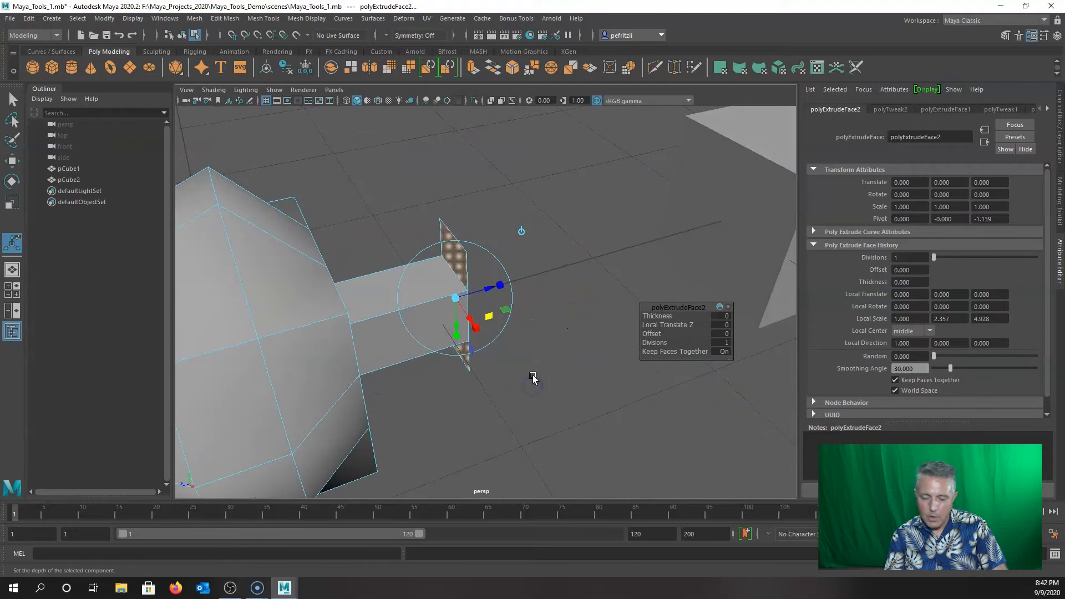
{"action": "key", "text": "ctrl+z"}
{"action": "key", "text": "ctrl+z"}
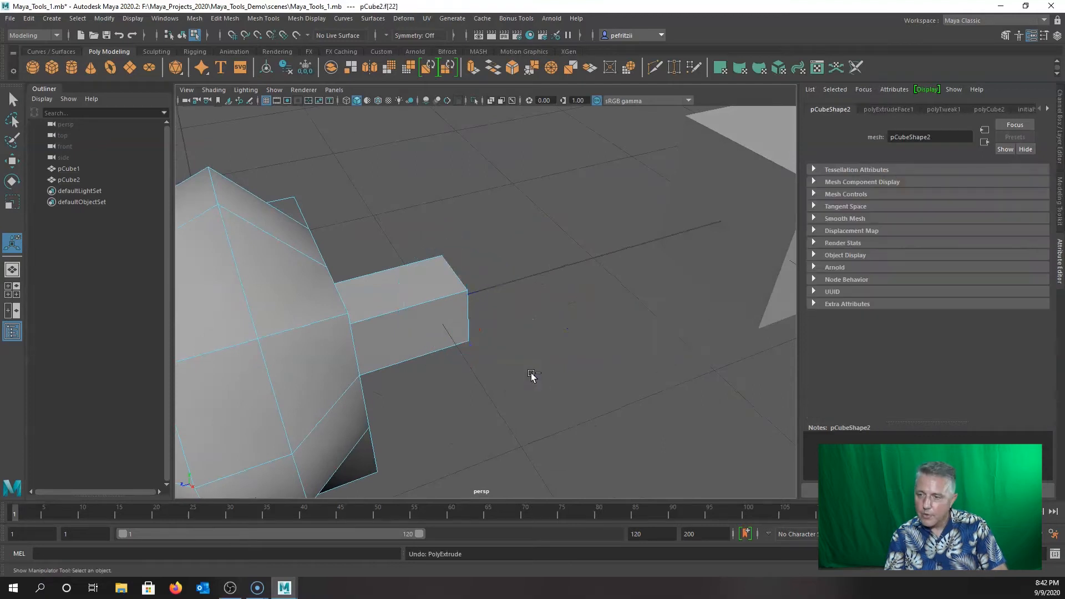
Re-extrude the arm's end face and pull it outward to lengthen the arm.
{"action": "left_click_drag", "start_coordinate": [527, 376], "coordinate": [440, 366], "text": "alt"}
{"action": "left_click", "coordinate": [519, 321]}
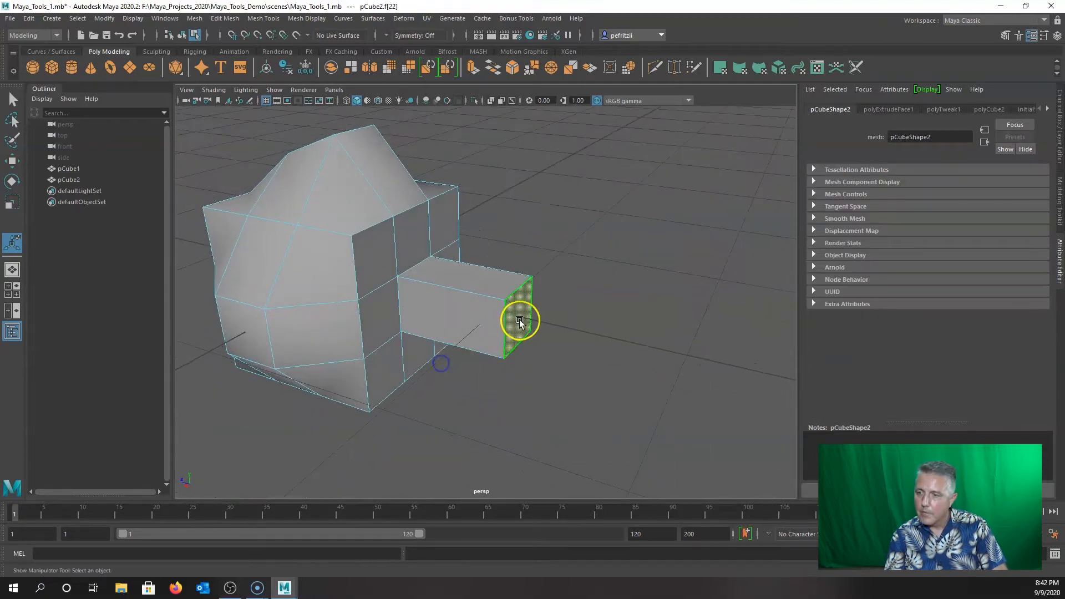
{"action": "key", "text": "ctrl+e"}
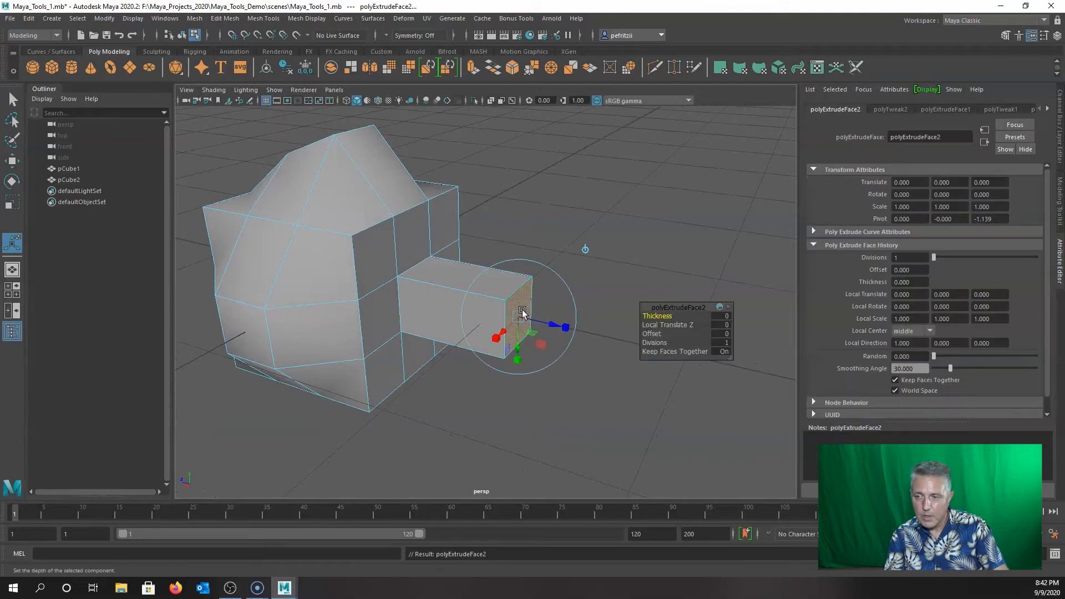
{"action": "key", "text": "w"}
{"action": "left_click_drag", "start_coordinate": [469, 304], "coordinate": [523, 313]}
{"action": "mouse_move", "coordinate": [488, 392]}
{"action": "left_mouse_down", "text": "alt"}
{"action": "mouse_move", "coordinate": [554, 373]}
{"action": "mouse_move", "coordinate": [599, 397]}
{"action": "mouse_move", "coordinate": [488, 388]}
{"action": "left_mouse_up", "text": "alt"}
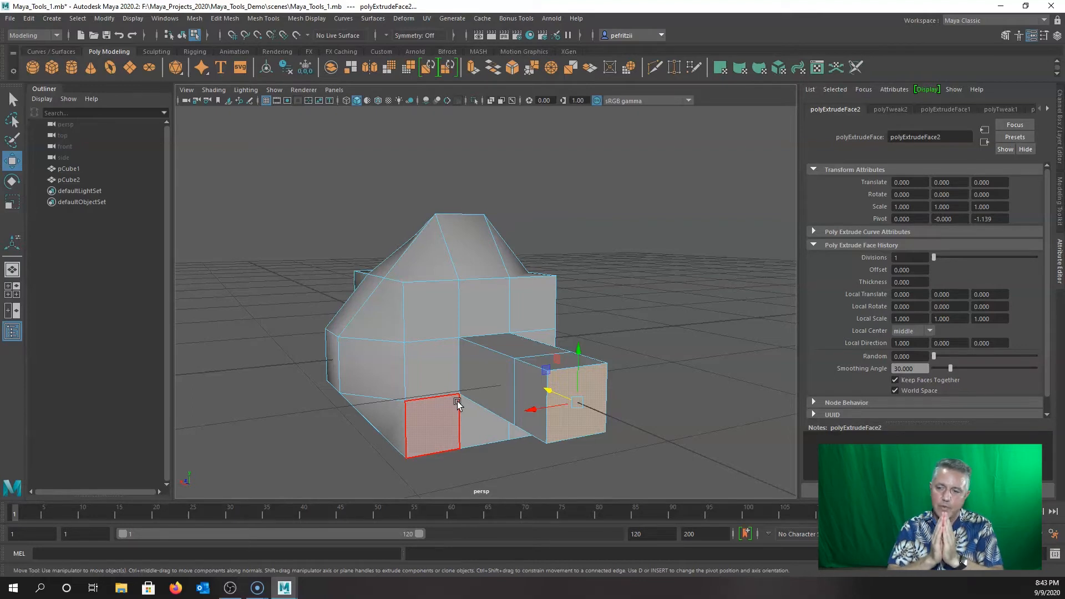
Undo the last edit, then select the large separate cube pCube1 and frame it.
{"action": "key", "text": "ctrl+z"}
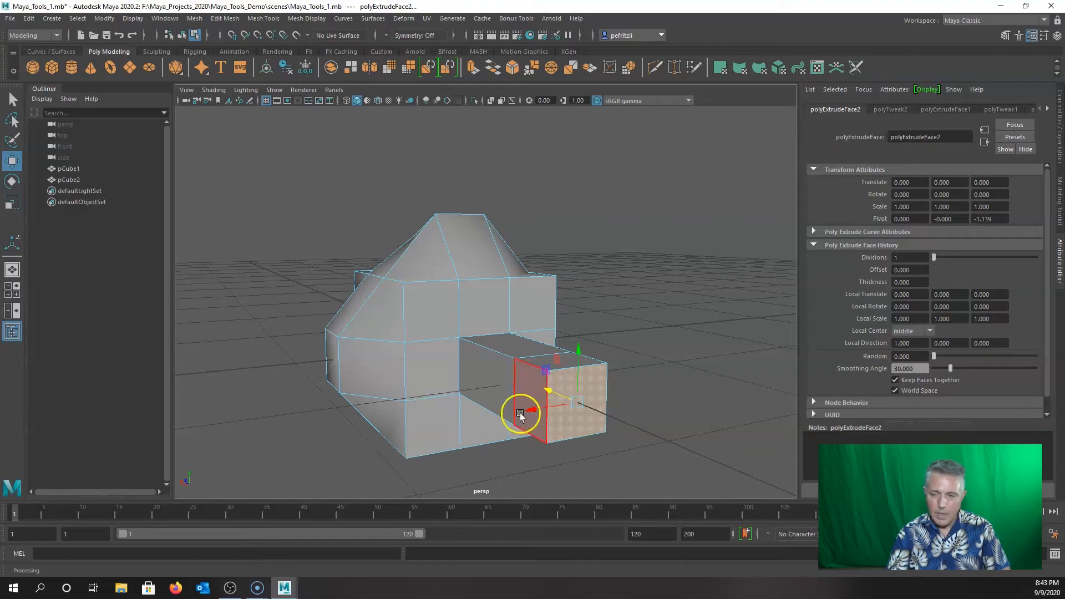
{"action": "left_click_drag", "start_coordinate": [461, 384], "coordinate": [416, 352], "text": "alt"}
{"action": "left_click_drag", "start_coordinate": [323, 336], "coordinate": [380, 405], "text": "alt"}
{"action": "left_click", "coordinate": [511, 336]}
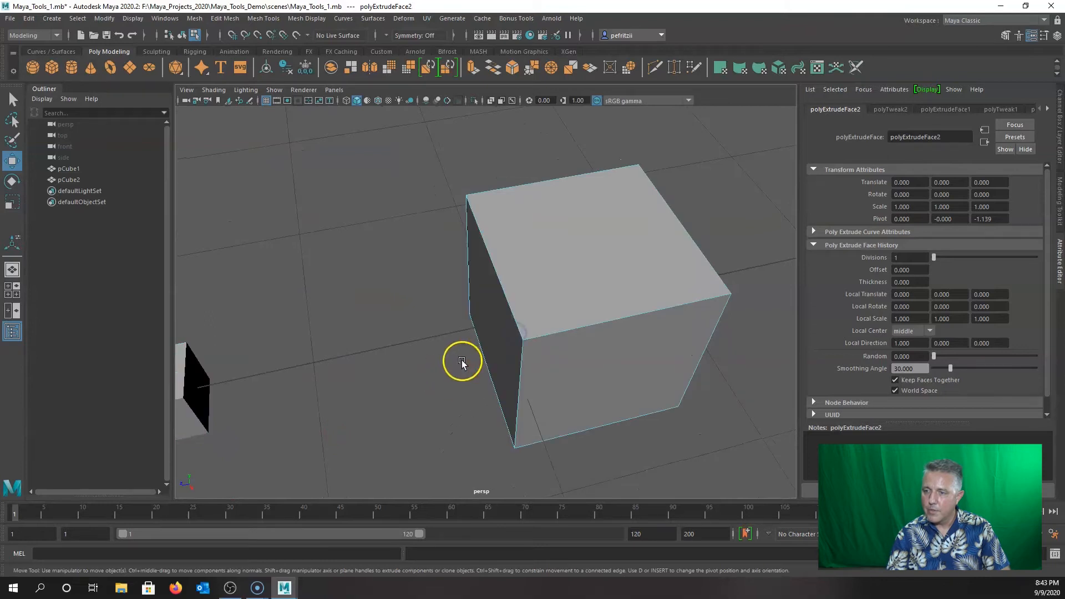
{"action": "key", "text": "f"}
Switch pCube1 to whole-object selection with Object Mode from the marking menu.
{"action": "right_click_drag", "start_coordinate": [485, 282], "coordinate": [549, 267]}
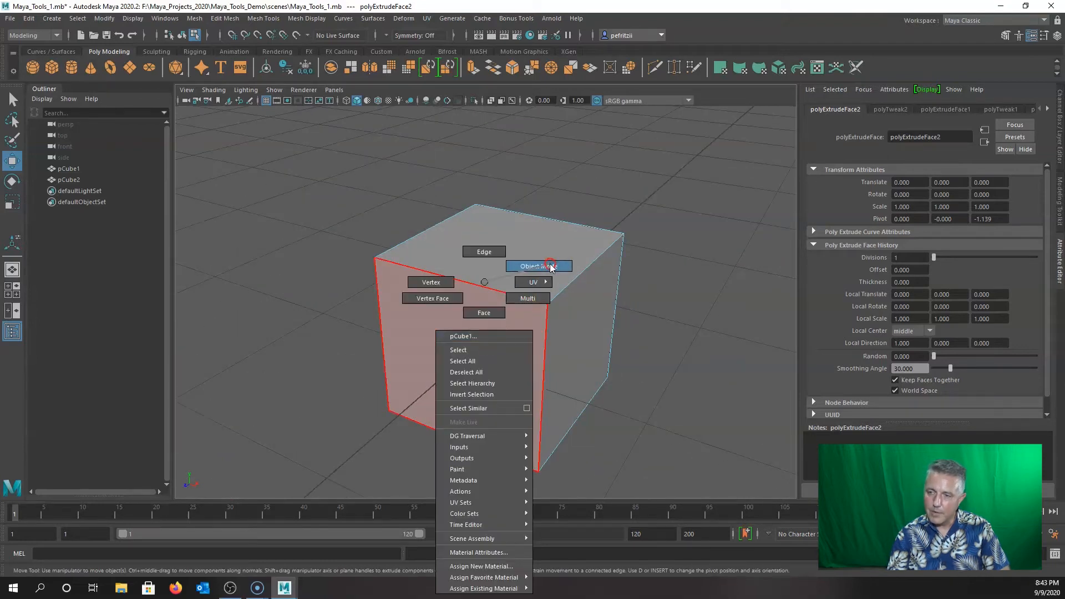
{"action": "right_click_drag", "start_coordinate": [549, 268], "coordinate": [549, 267]}
{"action": "left_click", "coordinate": [398, 380]}
{"action": "left_click_drag", "start_coordinate": [356, 421], "coordinate": [407, 402], "text": "alt"}
{"action": "right_click_drag", "start_coordinate": [365, 369], "coordinate": [417, 270]}
{"action": "left_click_drag", "start_coordinate": [374, 394], "coordinate": [363, 275], "text": "alt"}
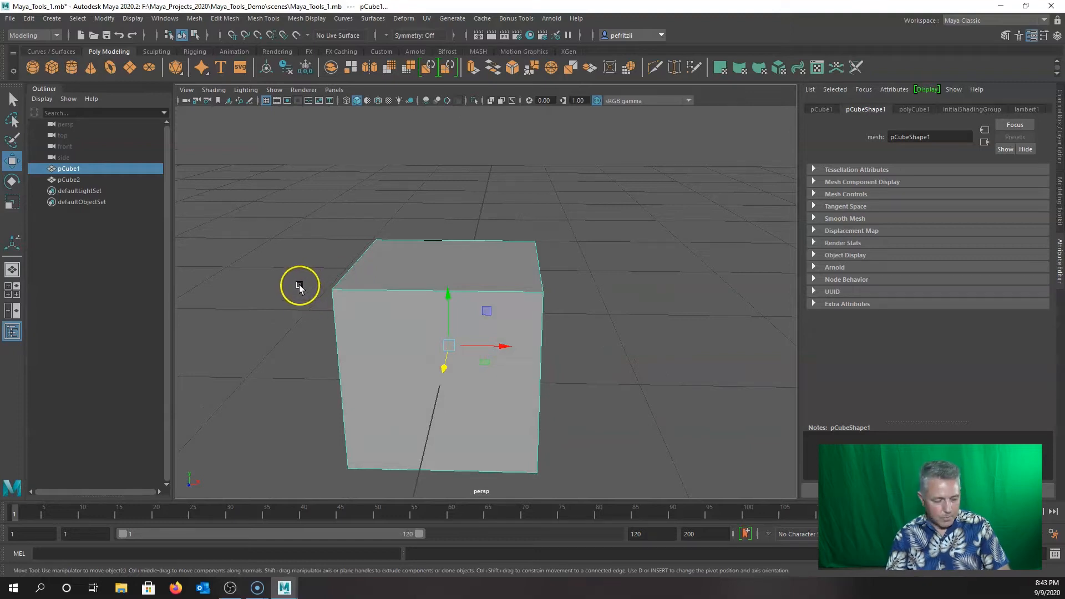
{"action": "right_click", "coordinate": [312, 248], "text": "shift"}
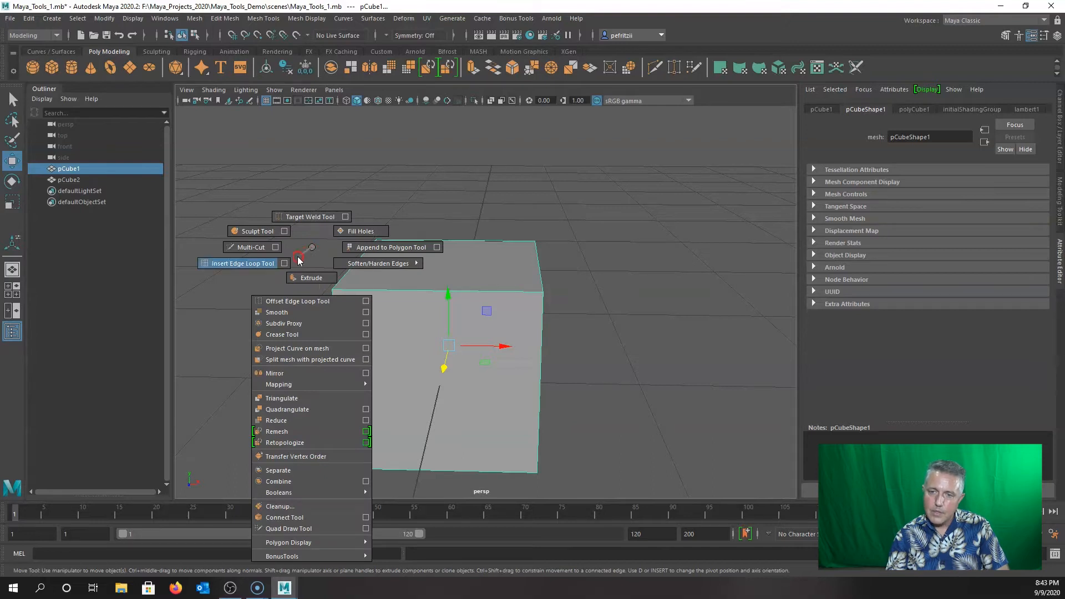
{"action": "left_click", "coordinate": [263, 267]}
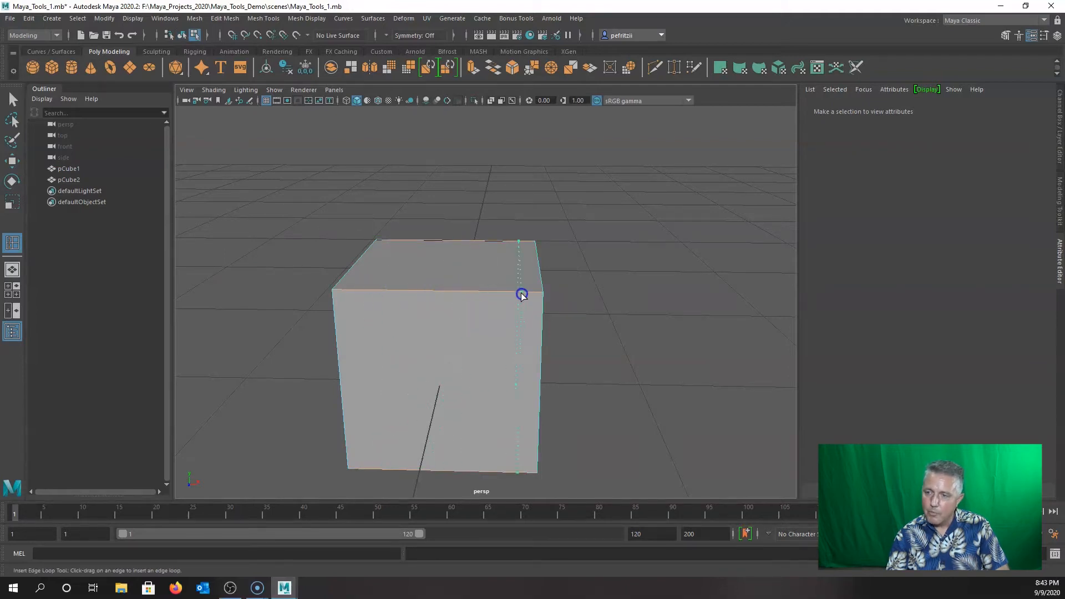
{"action": "left_click_drag", "start_coordinate": [424, 289], "coordinate": [343, 333]}
{"action": "left_click_drag", "start_coordinate": [590, 258], "coordinate": [596, 252]}
{"action": "left_click_drag", "start_coordinate": [541, 364], "coordinate": [533, 323]}
{"action": "left_click_drag", "start_coordinate": [518, 383], "coordinate": [409, 361], "text": "alt"}
{"action": "key", "text": "ctrl+z"}
{"action": "key", "text": "ctrl+z"}
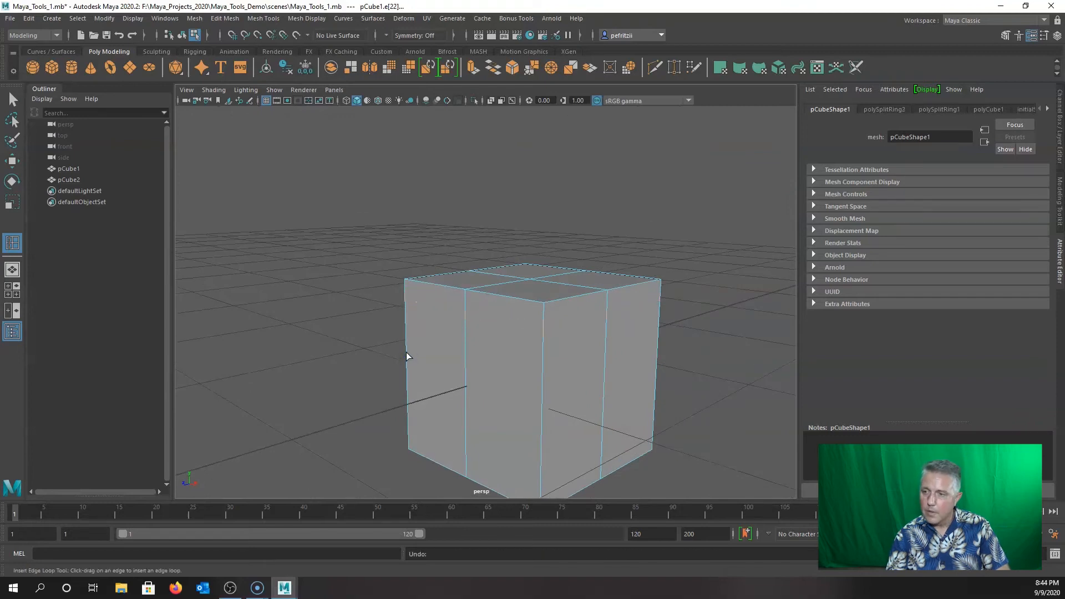
{"action": "key", "text": "ctrl+z"}
{"action": "mouse_move", "coordinate": [402, 338]}
{"action": "left_mouse_down", "text": "alt"}
{"action": "mouse_move", "coordinate": [376, 316]}
{"action": "mouse_move", "coordinate": [399, 333]}
{"action": "left_mouse_up", "text": "alt"}
{"action": "right_click_drag", "start_coordinate": [445, 282], "coordinate": [485, 266]}
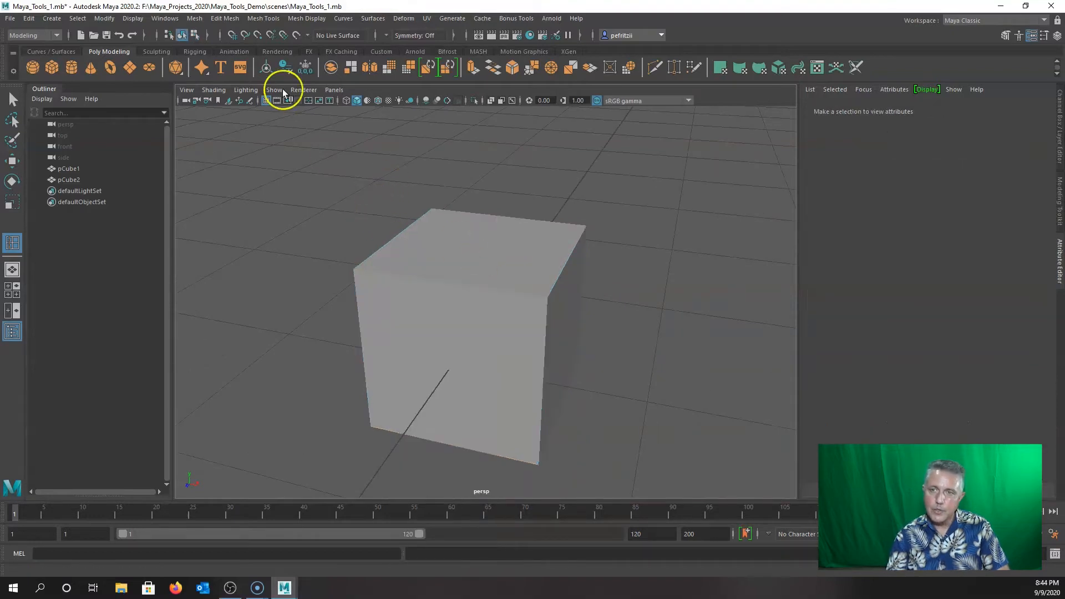
Set Insert Edge Loop options to equal distance with multiple edge loops.
{"action": "left_click", "coordinate": [225, 19]}
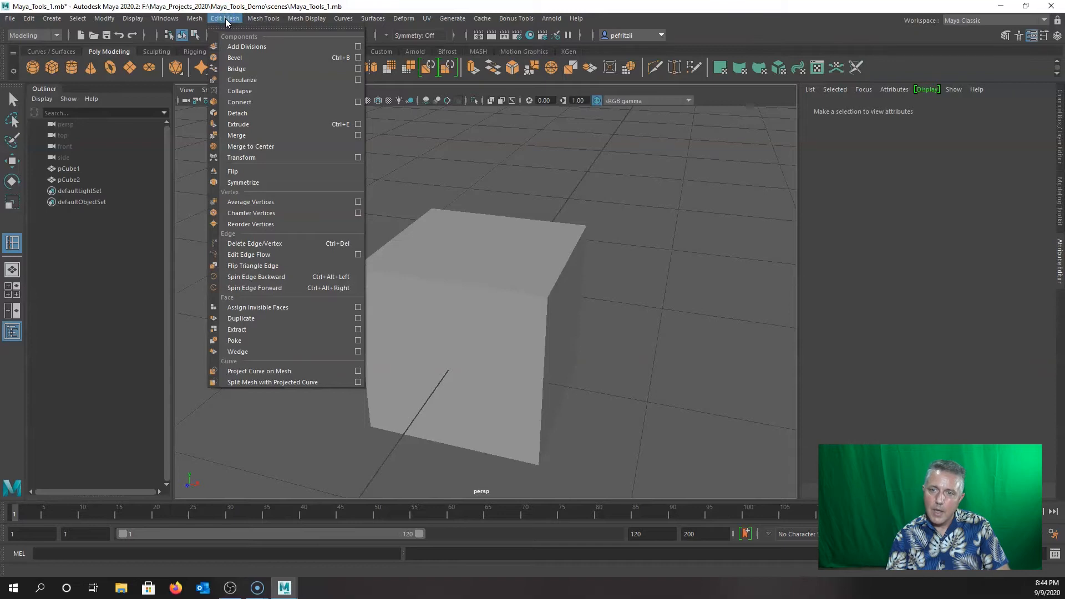
{"action": "mouse_move", "coordinate": [256, 19]}
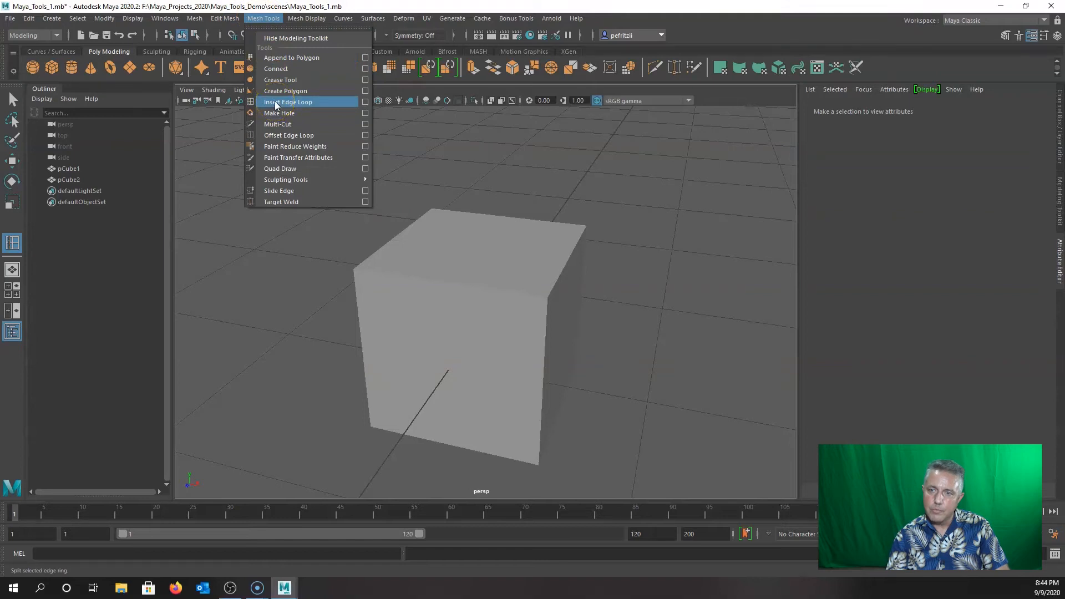
{"action": "left_click", "coordinate": [366, 102]}
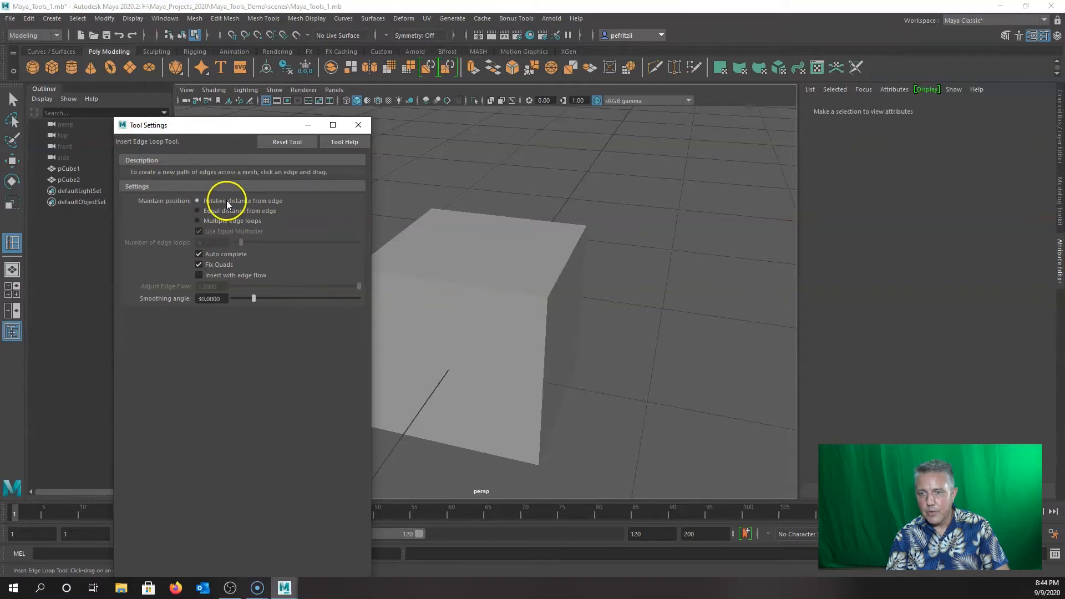
{"action": "left_click", "coordinate": [198, 211]}
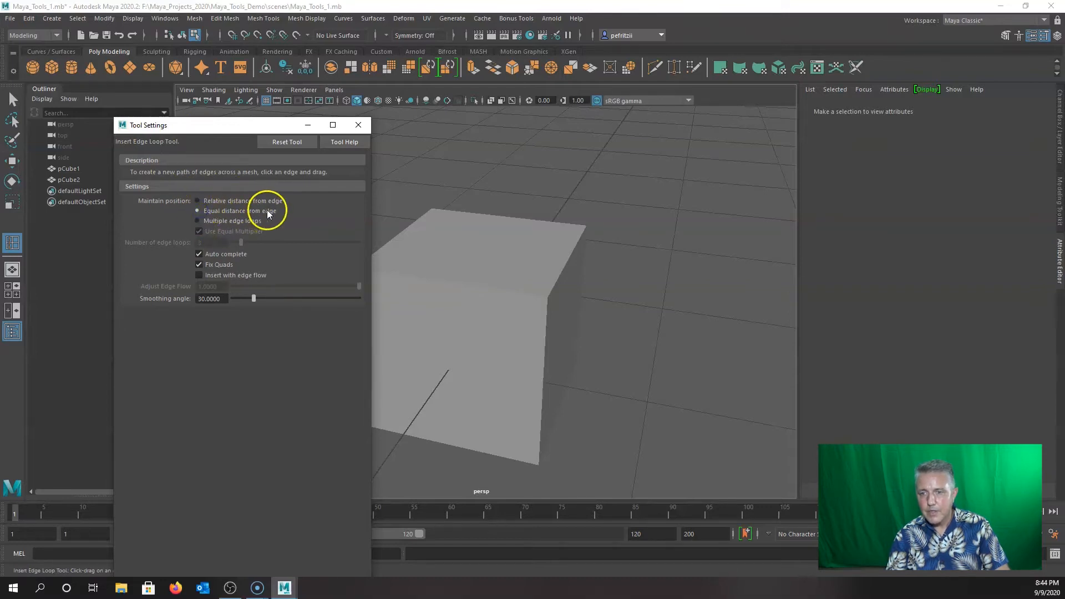
{"action": "left_click", "coordinate": [198, 221]}
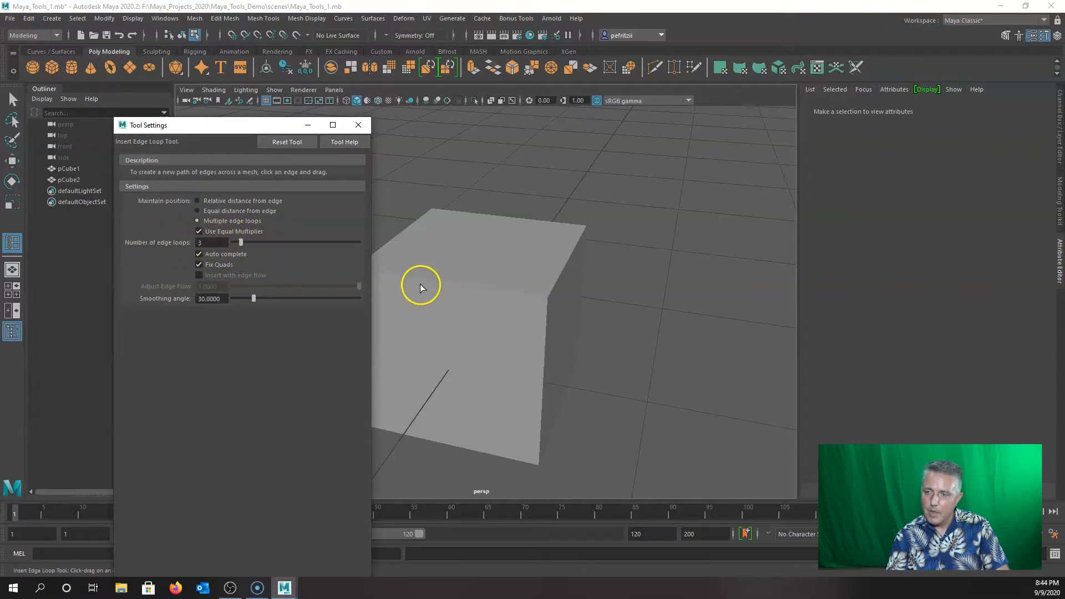
Insert three evenly spaced edge loops across pCube1 in each direction.
{"action": "left_click", "coordinate": [444, 283]}
{"action": "left_click", "coordinate": [444, 284]}
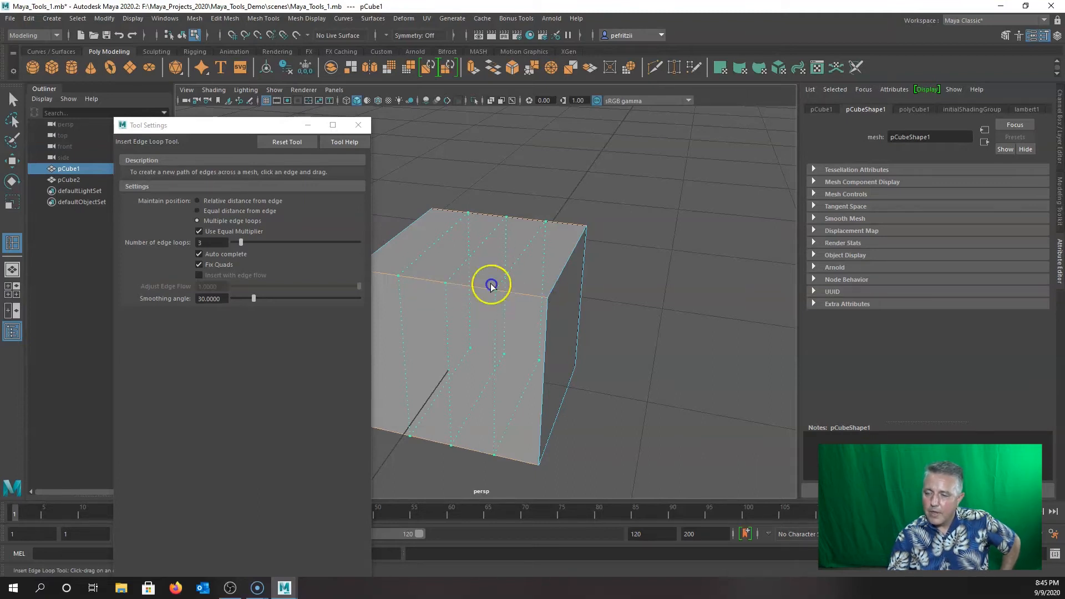
{"action": "left_click", "coordinate": [458, 286]}
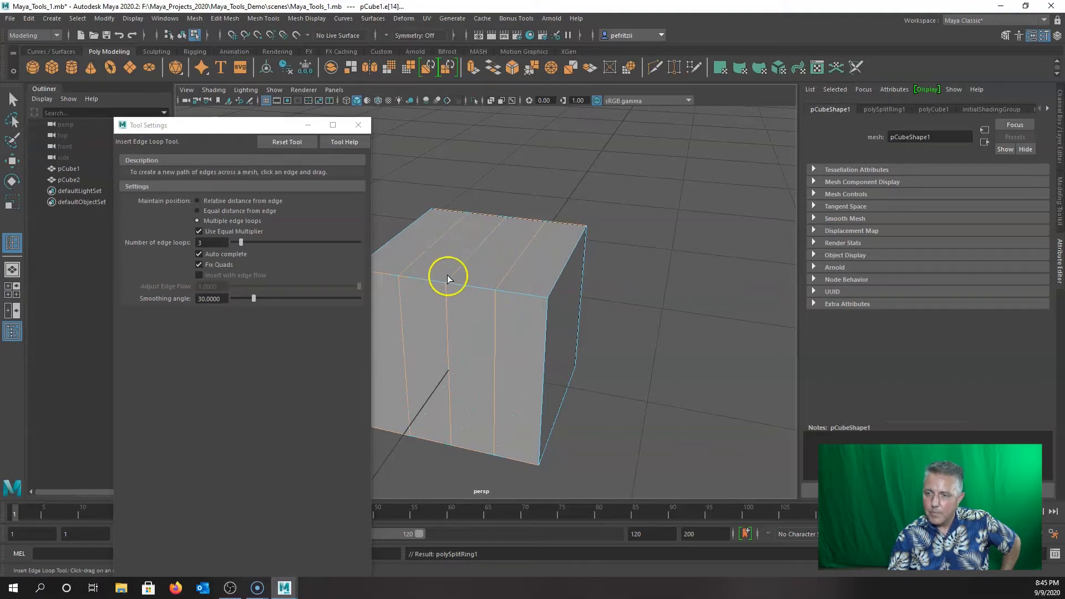
{"action": "left_click", "coordinate": [543, 377]}
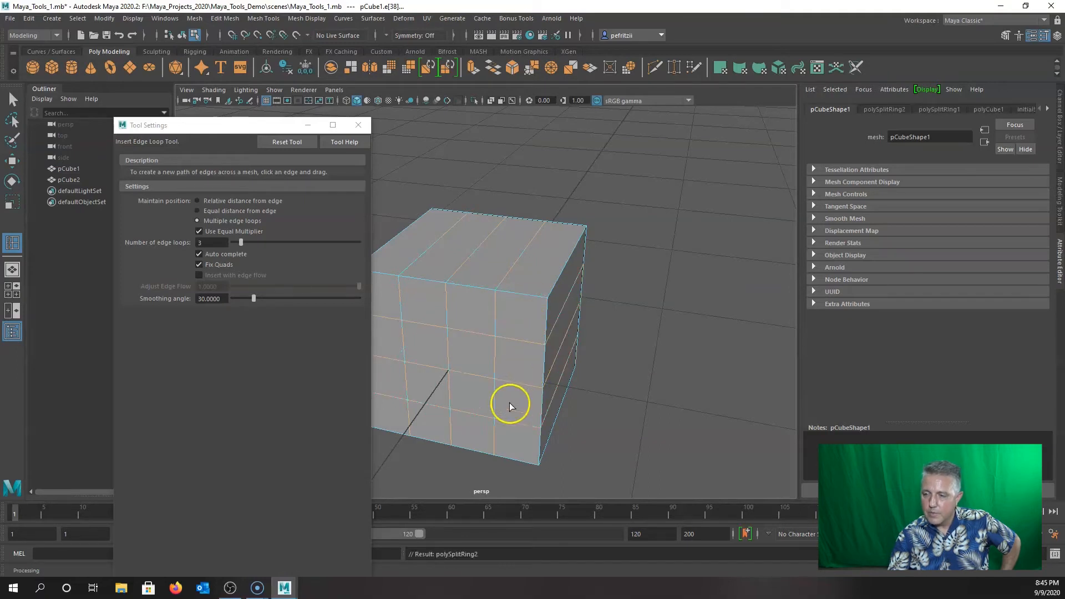
{"action": "left_click", "coordinate": [564, 267]}
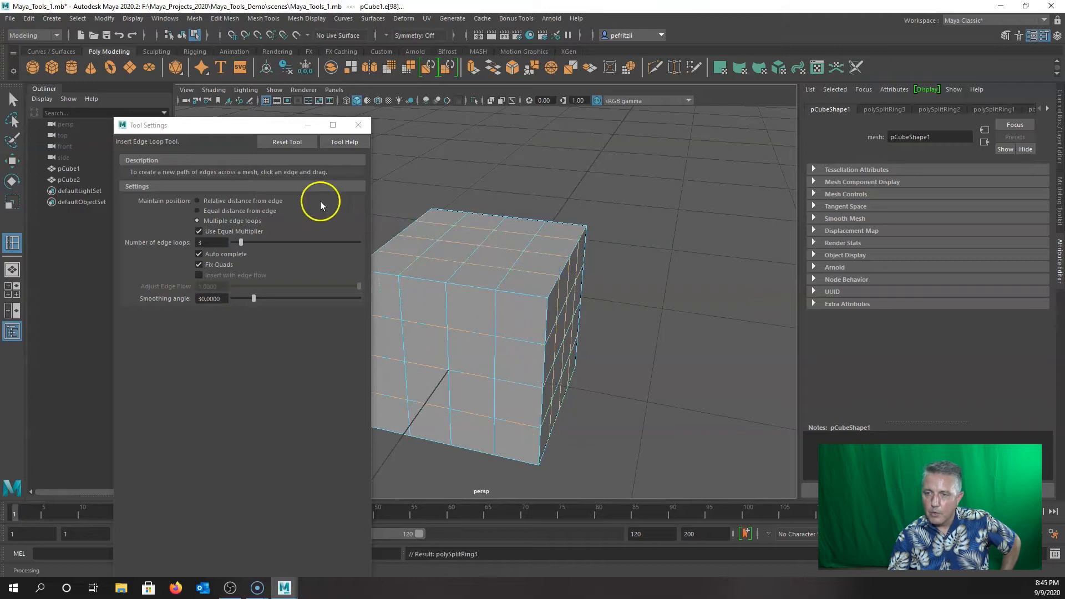
{"action": "left_click", "coordinate": [358, 125]}
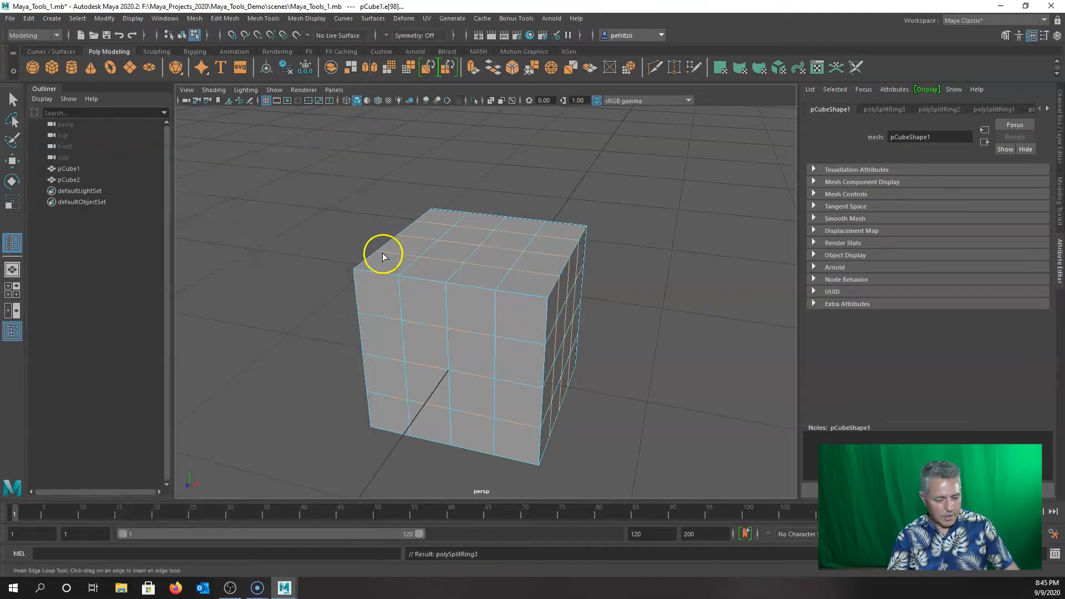
Look around the scene, checking the second mesh, and reselect the subdivided pCube1.
{"action": "left_click_drag", "start_coordinate": [394, 302], "coordinate": [451, 338], "text": "alt"}
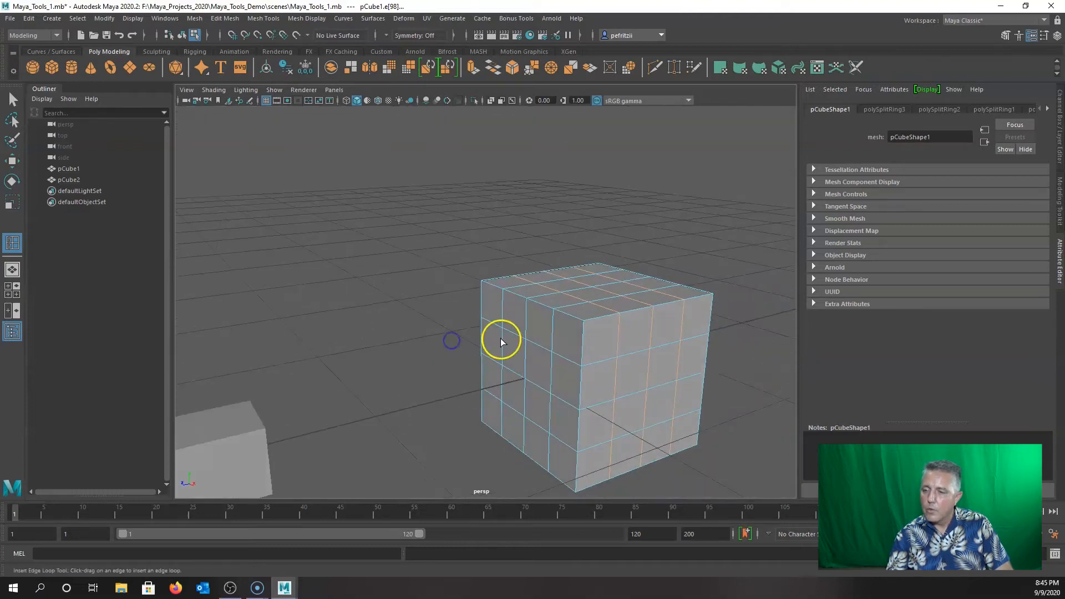
{"action": "scroll", "coordinate": [514, 347], "scroll_direction": "up", "scroll_amount": 3}
{"action": "left_click_drag", "start_coordinate": [512, 356], "coordinate": [405, 339], "text": "alt"}
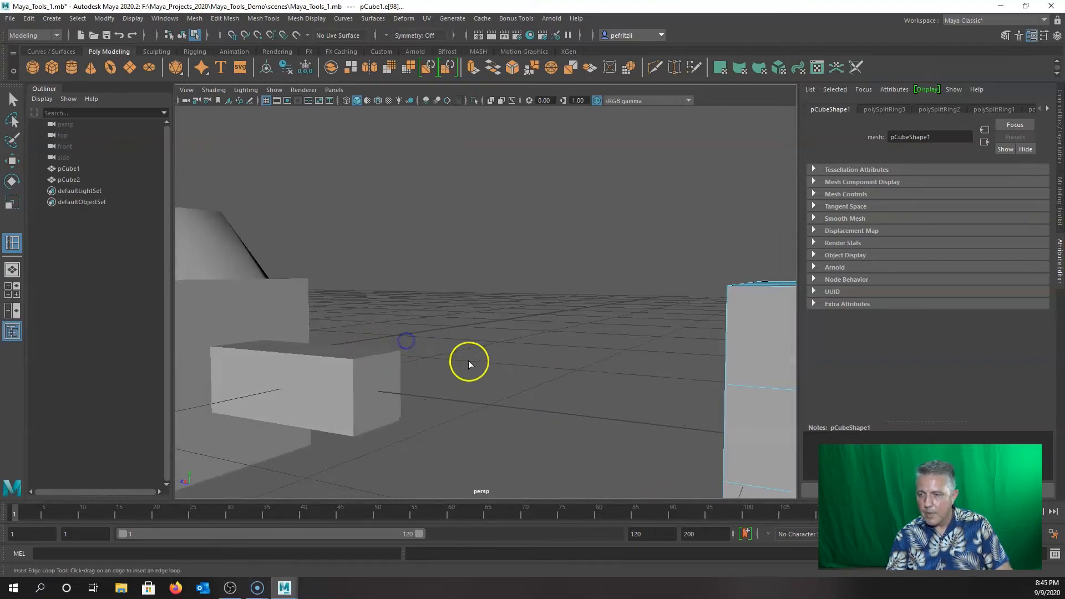
{"action": "left_click_drag", "start_coordinate": [469, 362], "coordinate": [510, 369], "text": "alt"}
{"action": "middle_click_drag", "start_coordinate": [494, 364], "coordinate": [627, 345], "text": "alt"}
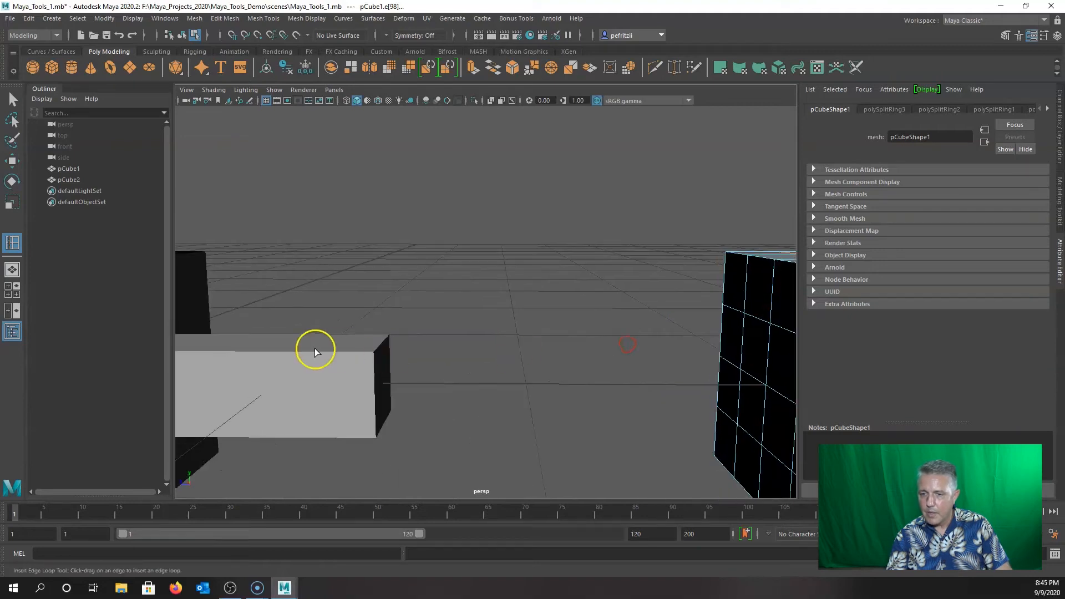
{"action": "left_click", "coordinate": [305, 359]}
{"action": "left_click_drag", "start_coordinate": [464, 374], "coordinate": [544, 340], "text": "alt"}
{"action": "left_click", "coordinate": [554, 331]}
{"action": "scroll", "coordinate": [418, 349], "scroll_direction": "down", "scroll_amount": 1}
{"action": "left_click", "coordinate": [418, 351]}
{"action": "left_click", "coordinate": [574, 329]}
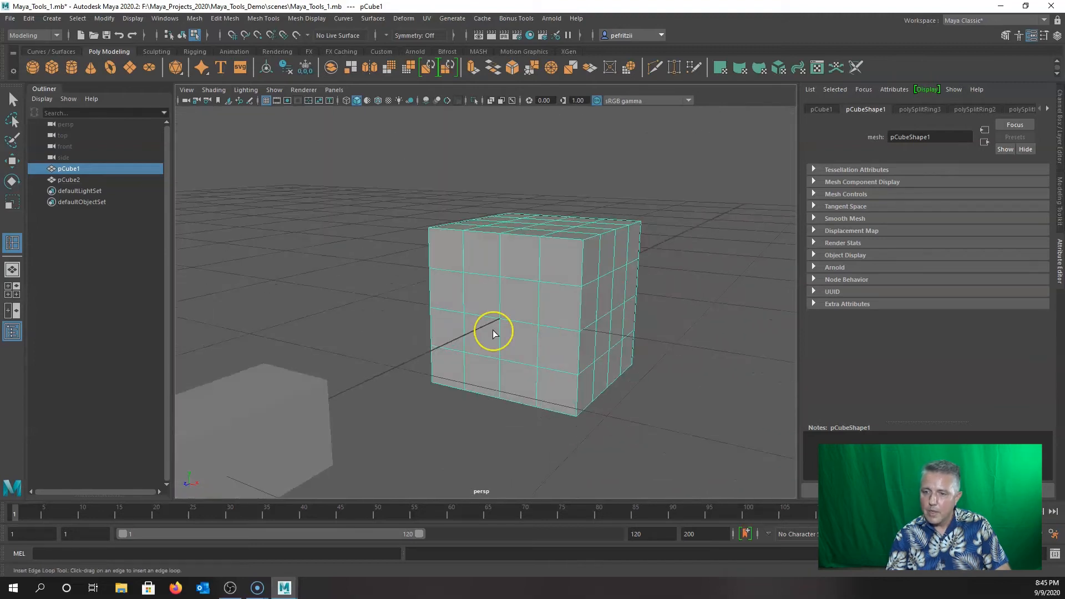
{"action": "scroll", "coordinate": [494, 333], "scroll_direction": "up", "scroll_amount": 2}
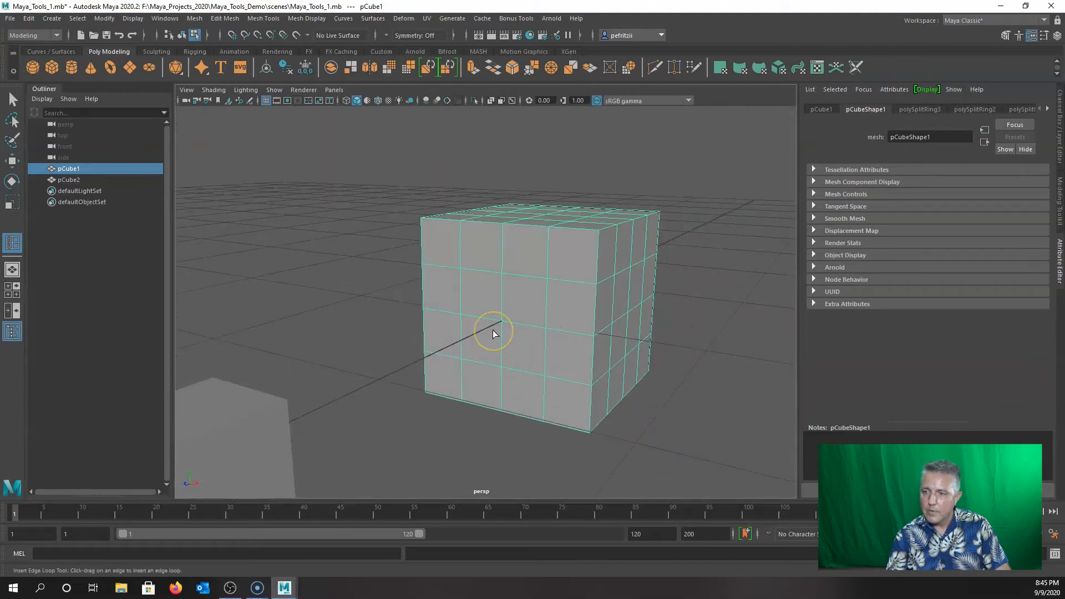
Switch pCube1 to face mode and select a face near the centre of its side.
{"action": "right_click", "coordinate": [490, 301]}
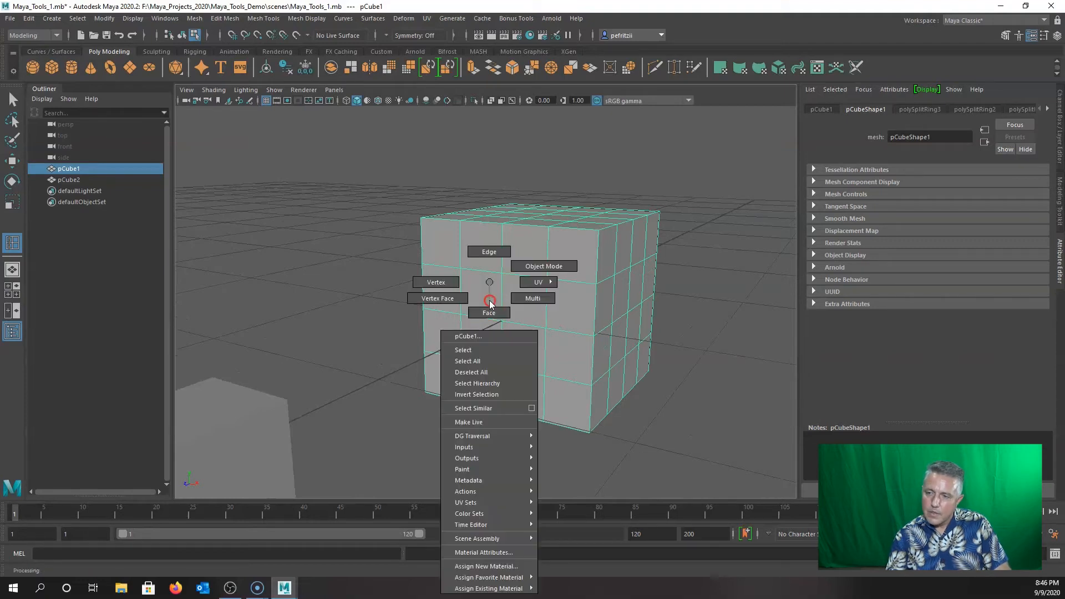
{"action": "left_click", "coordinate": [490, 309]}
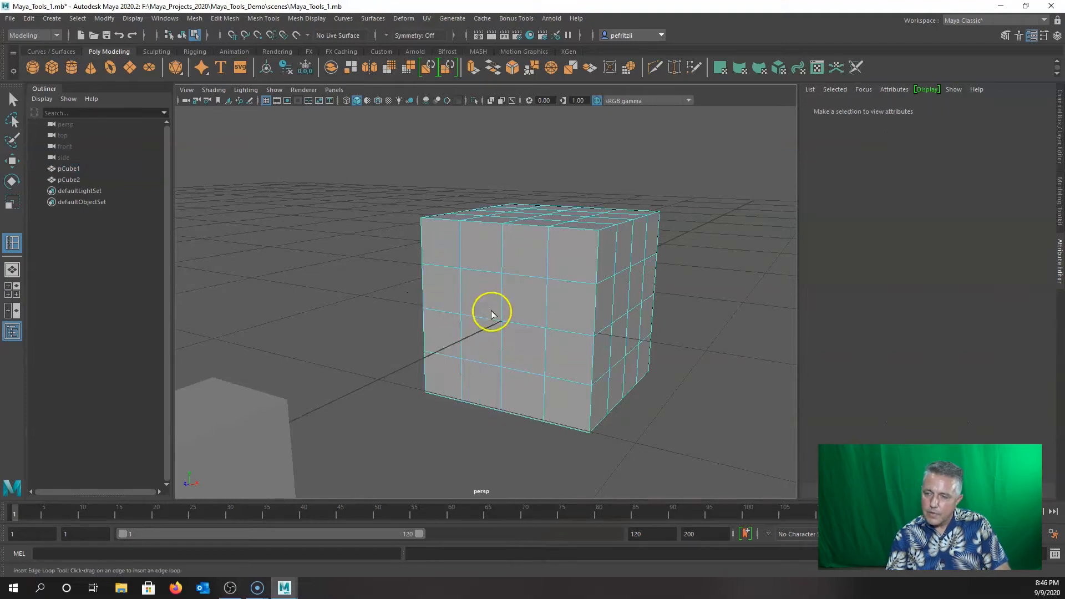
{"action": "left_click", "coordinate": [525, 311]}
{"action": "right_click", "coordinate": [524, 309]}
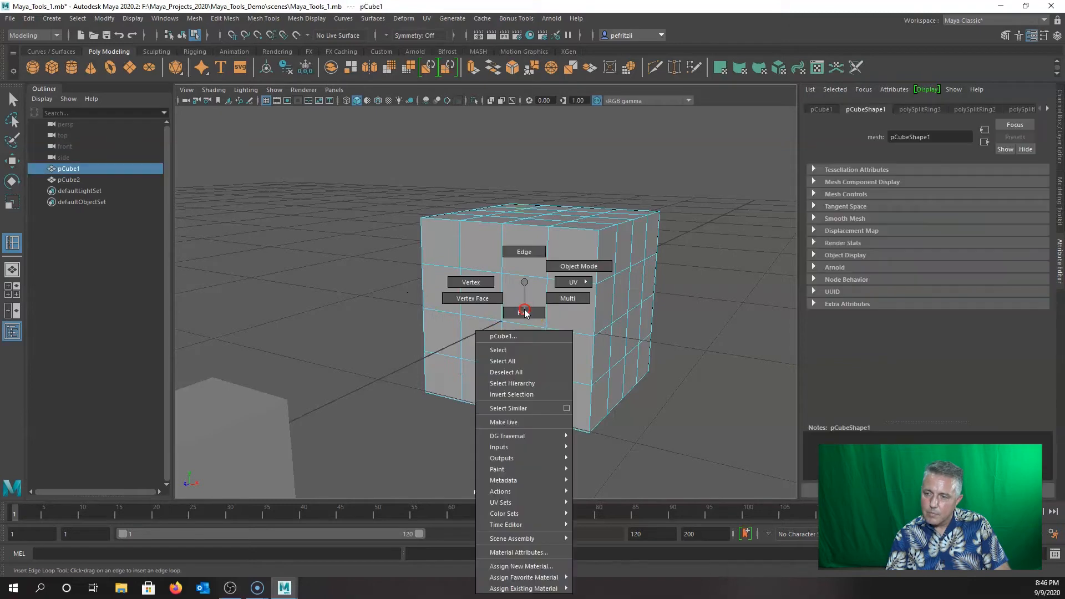
{"action": "left_click", "coordinate": [525, 312]}
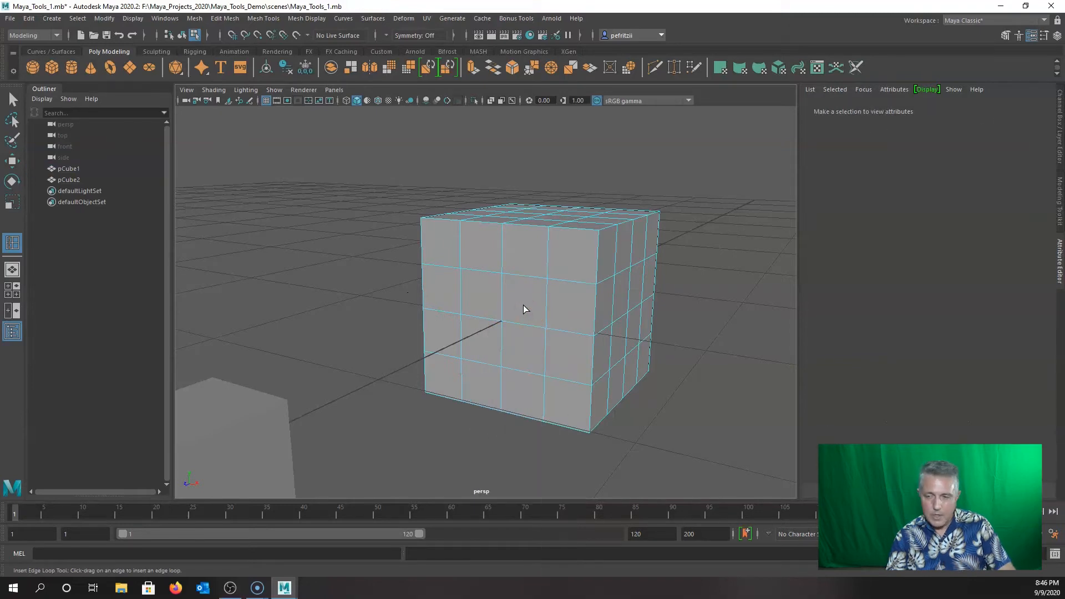
{"action": "key", "text": "q"}
{"action": "right_click", "coordinate": [508, 282]}
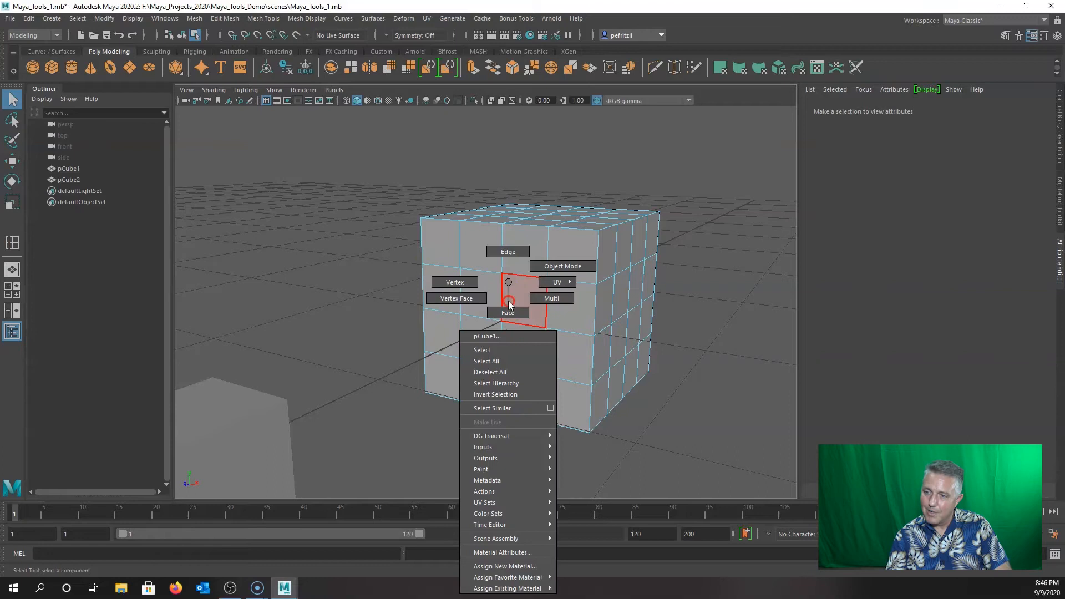
{"action": "left_click", "coordinate": [508, 310]}
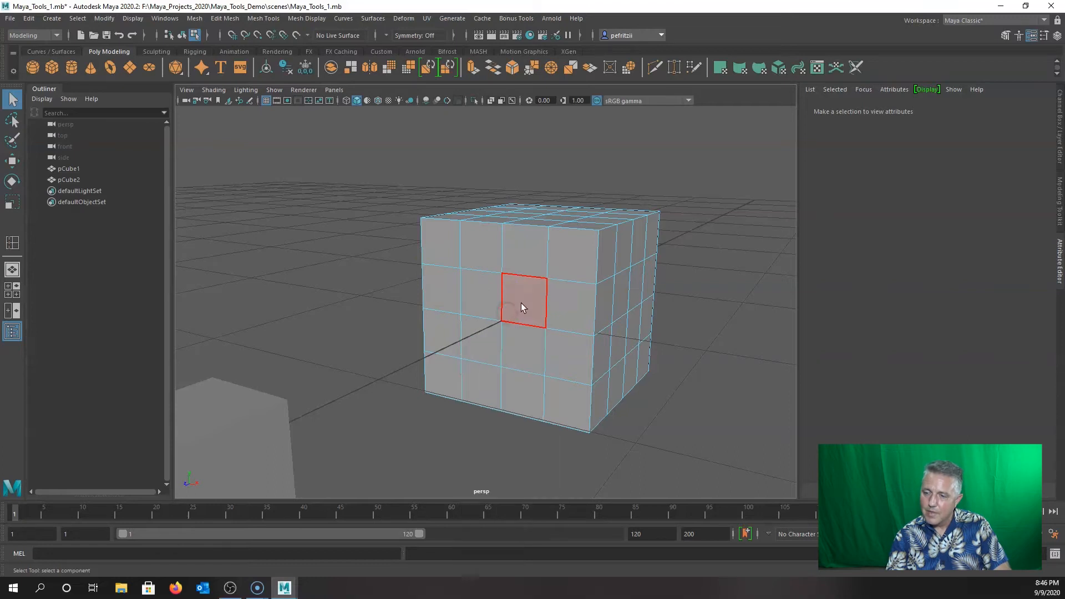
{"action": "left_click", "coordinate": [521, 305]}
Extrude the selected face and pull it out along X toward pCube2's box.
{"action": "left_click_drag", "start_coordinate": [497, 344], "coordinate": [444, 346], "text": "alt"}
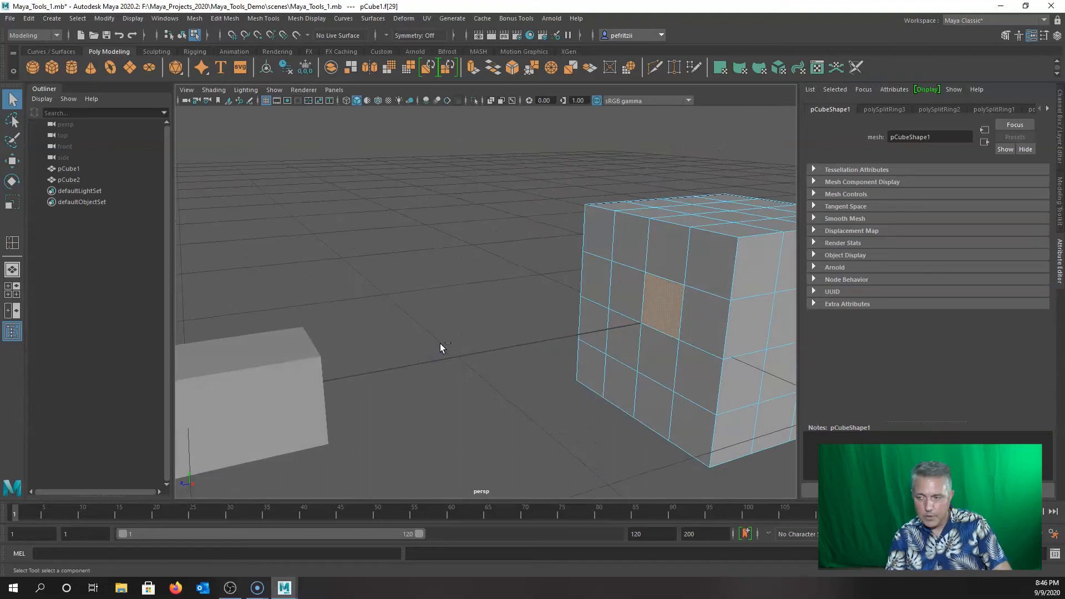
{"action": "key", "text": "ctrl+e"}
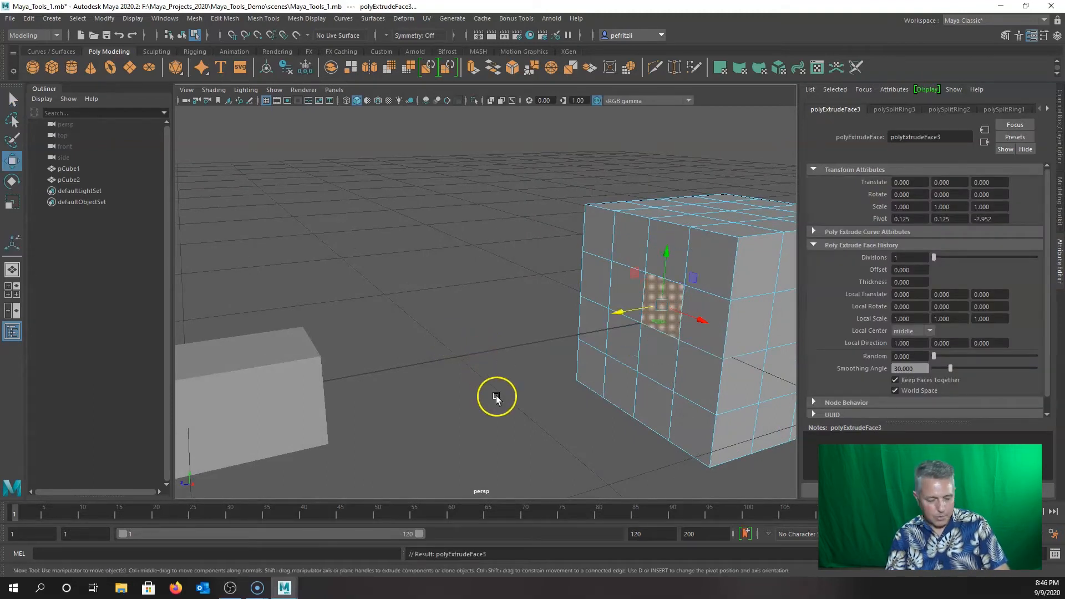
{"action": "left_click_drag", "start_coordinate": [497, 395], "coordinate": [465, 401], "text": "alt"}
{"action": "left_click_drag", "start_coordinate": [701, 320], "coordinate": [451, 365]}
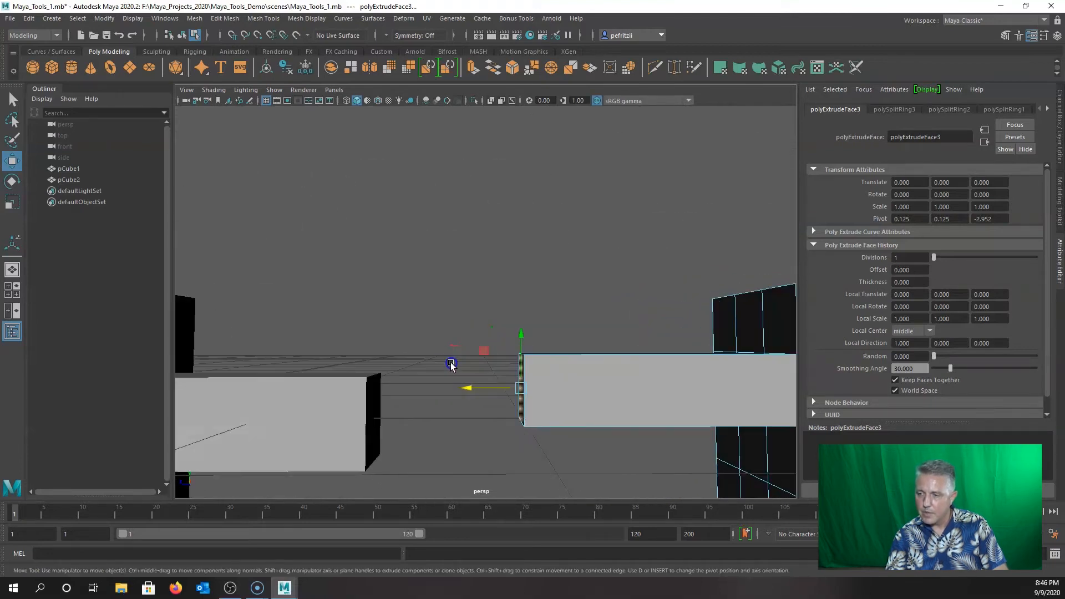
{"action": "right_click_drag", "start_coordinate": [426, 381], "coordinate": [483, 348], "text": "alt"}
{"action": "left_click_drag", "start_coordinate": [482, 348], "coordinate": [516, 373], "text": "alt"}
{"action": "middle_click_drag", "start_coordinate": [593, 398], "coordinate": [523, 373], "text": "alt"}
{"action": "left_click_drag", "start_coordinate": [523, 373], "coordinate": [455, 368], "text": "alt"}
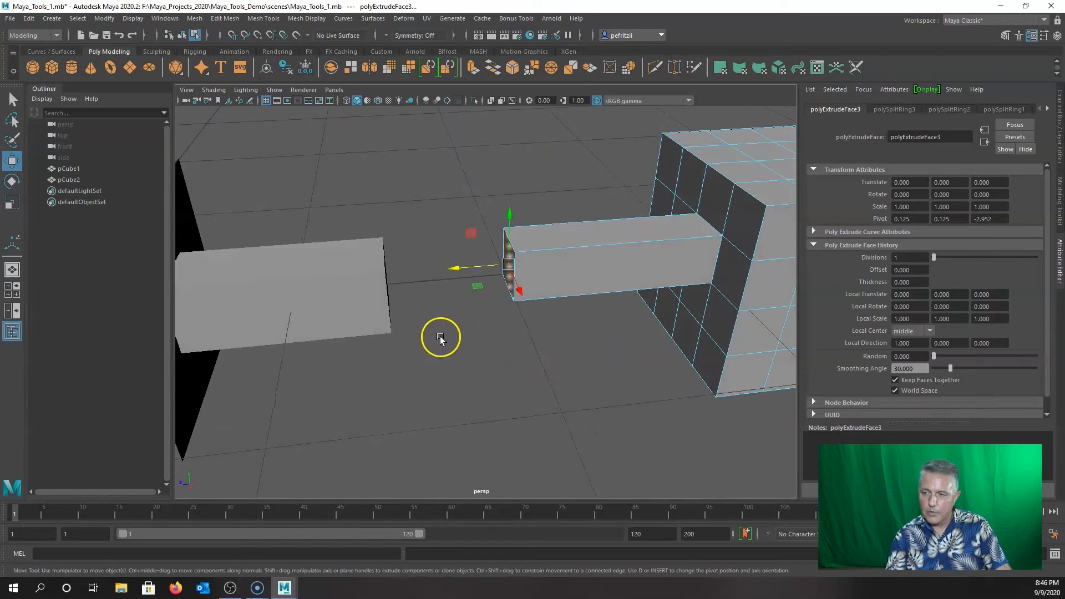
{"action": "key", "text": "q"}
{"action": "left_click_drag", "start_coordinate": [467, 299], "coordinate": [506, 316], "text": "alt"}
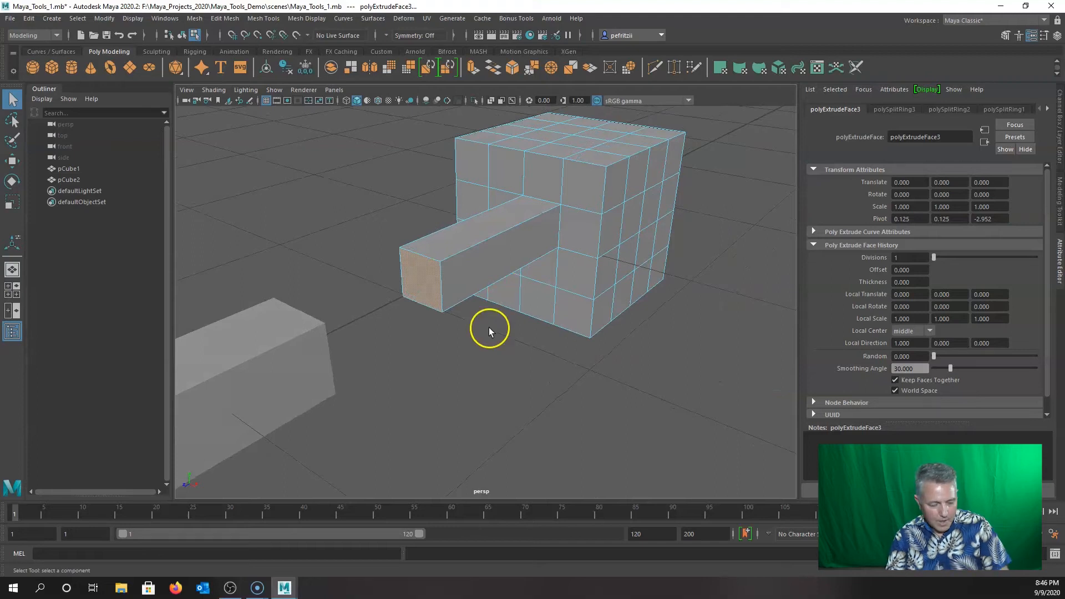
{"action": "left_click_drag", "start_coordinate": [469, 340], "coordinate": [493, 303], "text": "alt"}
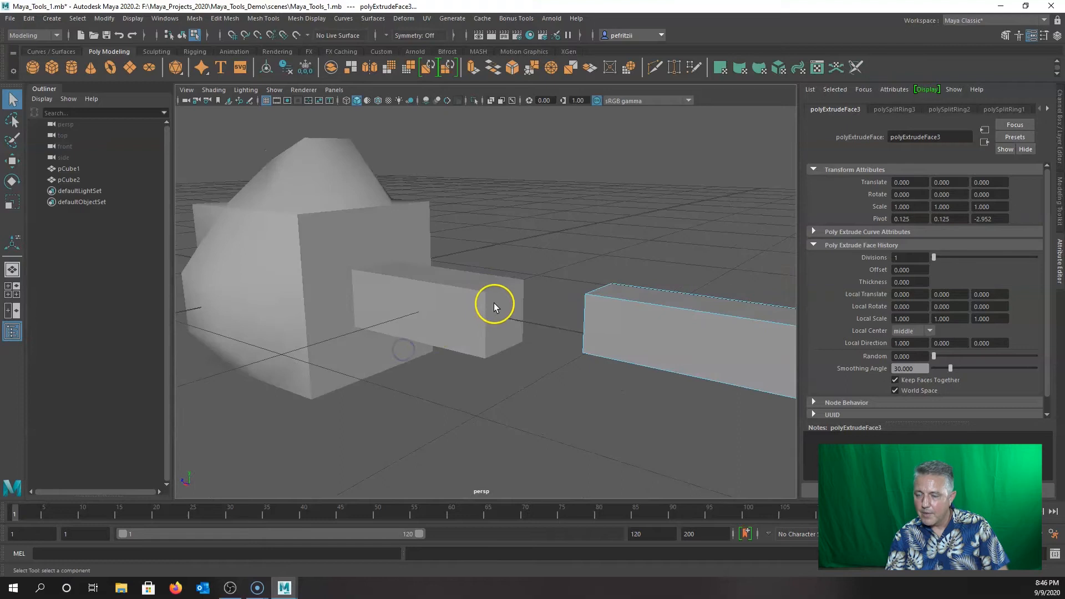
{"action": "left_click_drag", "start_coordinate": [465, 346], "coordinate": [504, 346], "text": "alt"}
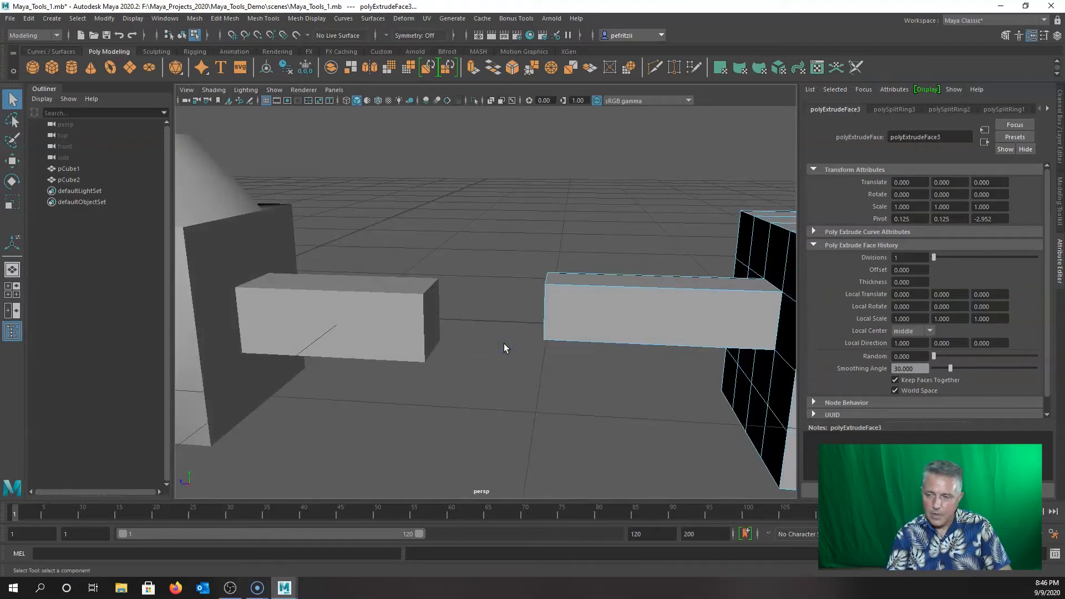
{"action": "left_click_drag", "start_coordinate": [504, 348], "coordinate": [508, 325], "text": "alt"}
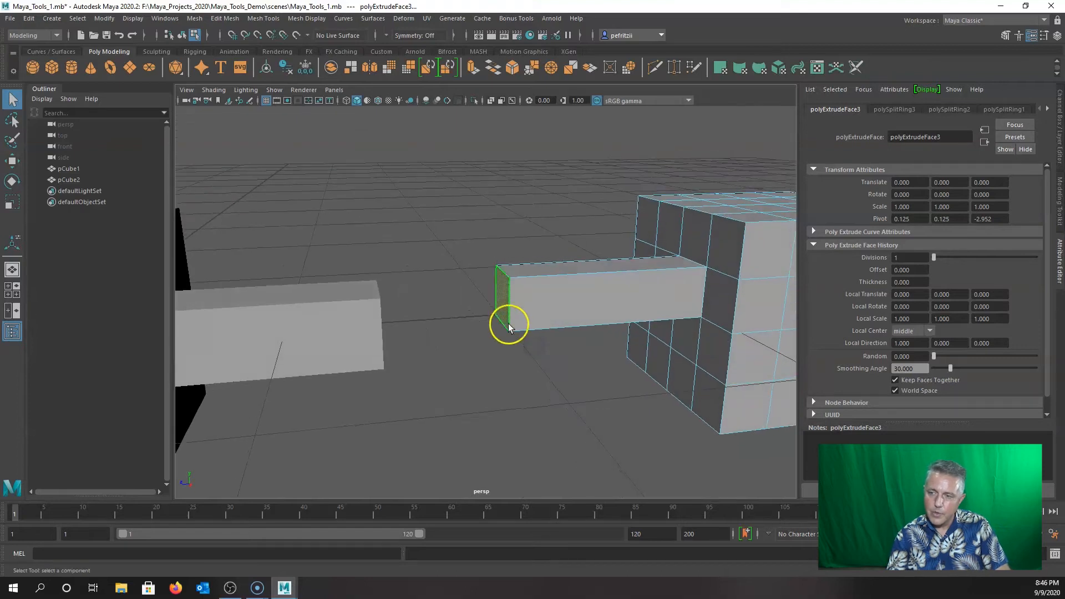
Select the end face of pCube2's box, then clear the face selection.
{"action": "left_click", "coordinate": [458, 303]}
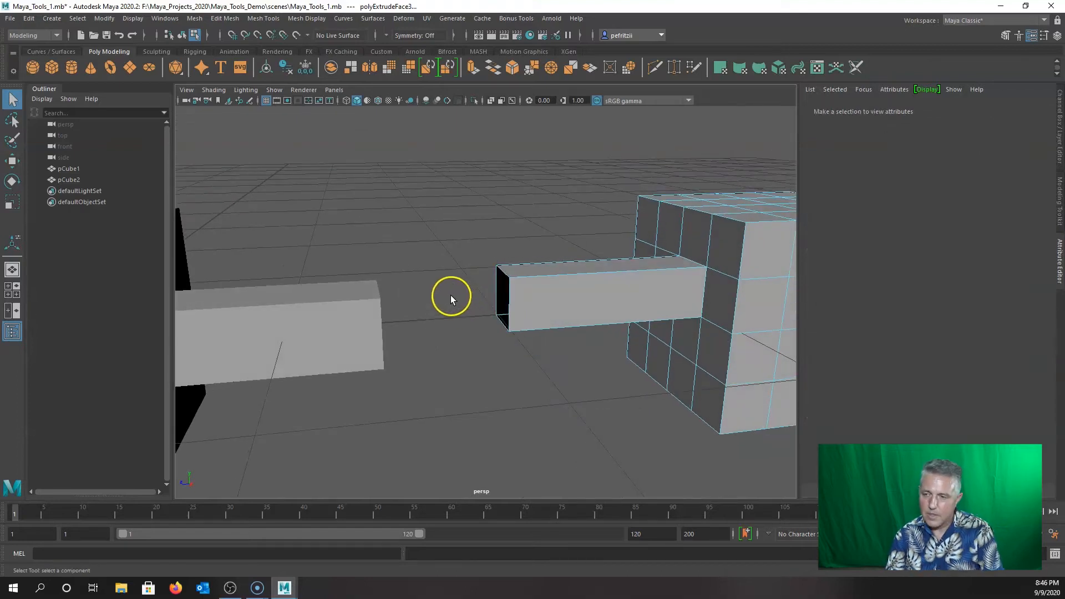
{"action": "left_click_drag", "start_coordinate": [446, 342], "coordinate": [375, 363], "text": "alt"}
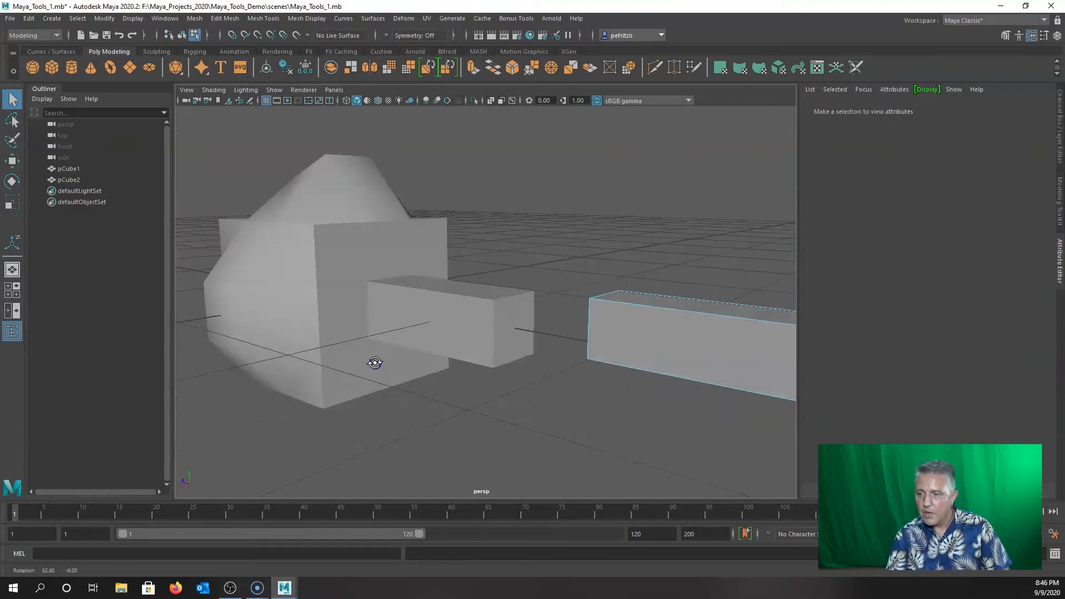
{"action": "left_click", "coordinate": [519, 326]}
{"action": "left_click_drag", "start_coordinate": [493, 347], "coordinate": [545, 370], "text": "alt"}
{"action": "left_click_drag", "start_coordinate": [565, 311], "coordinate": [538, 298], "text": "alt"}
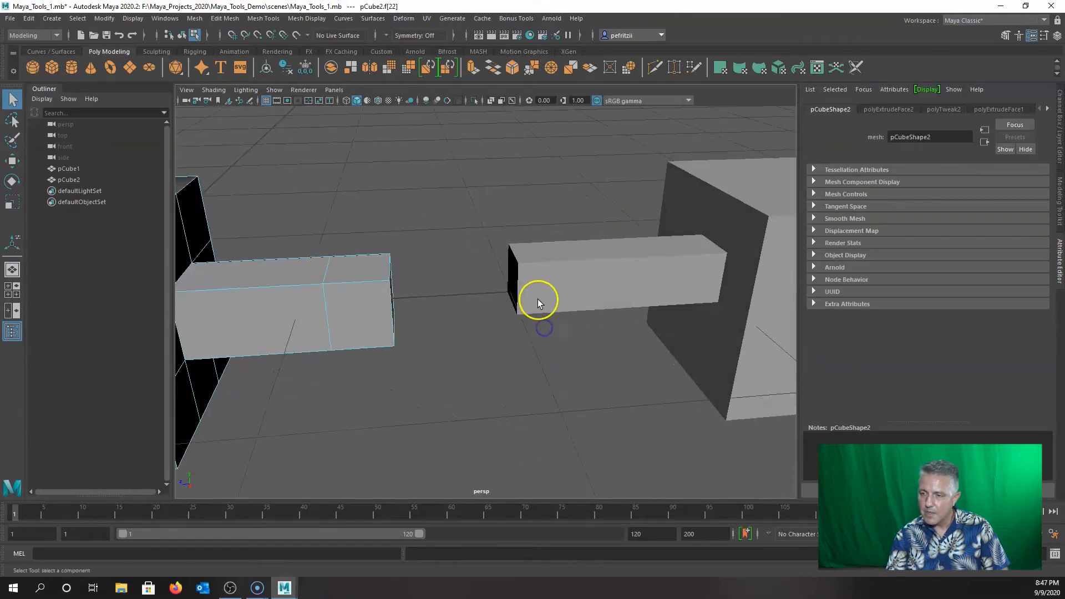
{"action": "left_click_drag", "start_coordinate": [530, 340], "coordinate": [501, 348], "text": "alt"}
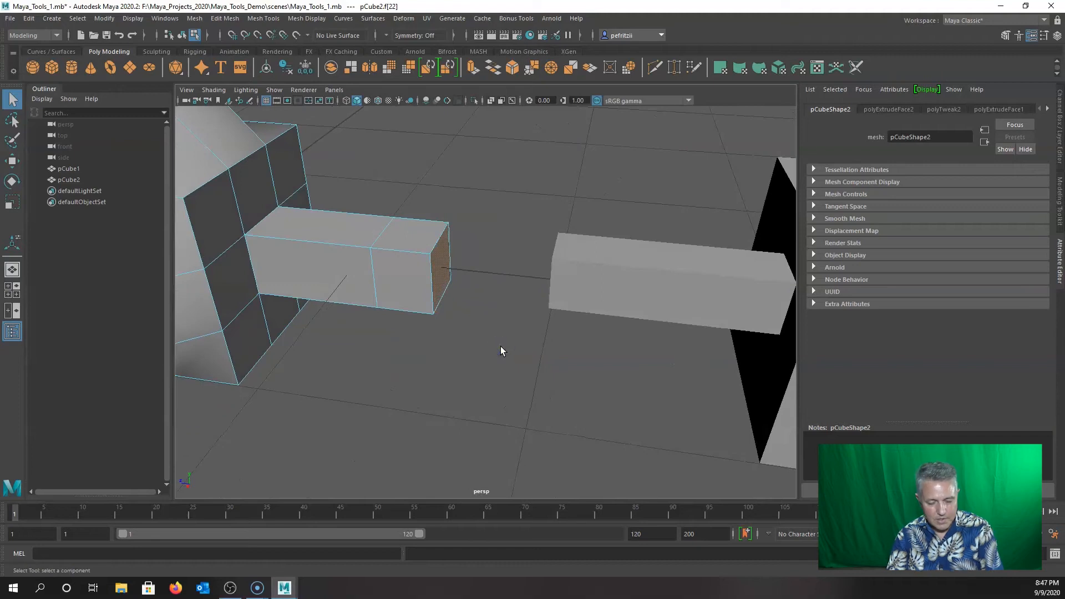
{"action": "left_click", "coordinate": [500, 347]}
{"action": "left_click_drag", "start_coordinate": [492, 347], "coordinate": [528, 328], "text": "alt"}
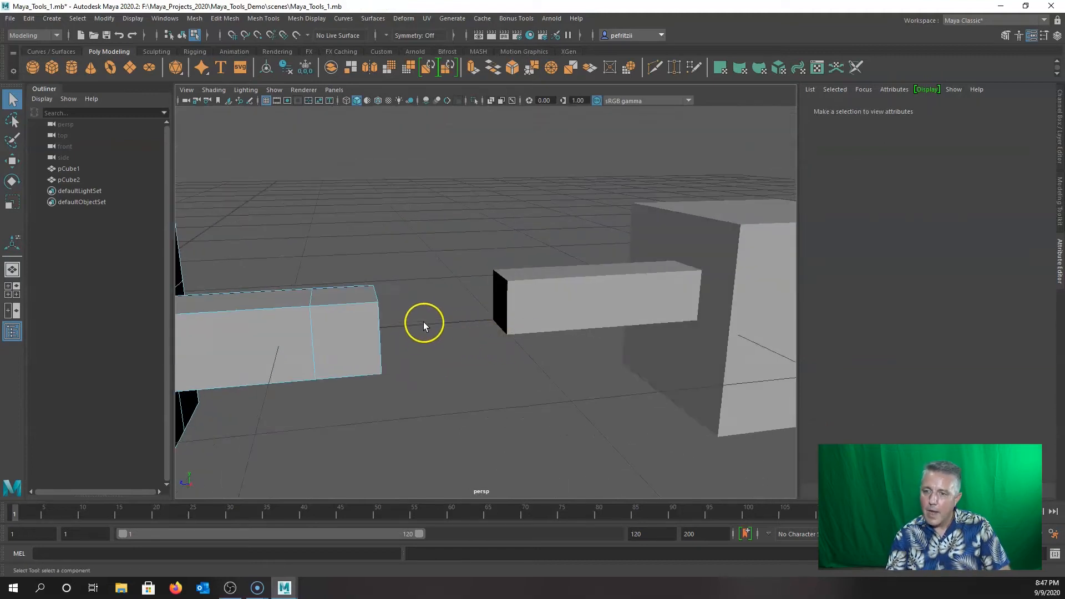
Return to Object Mode and select pCube2 together with pCube1.
{"action": "right_click_drag", "start_coordinate": [428, 311], "coordinate": [483, 269]}
{"action": "left_click", "coordinate": [342, 334]}
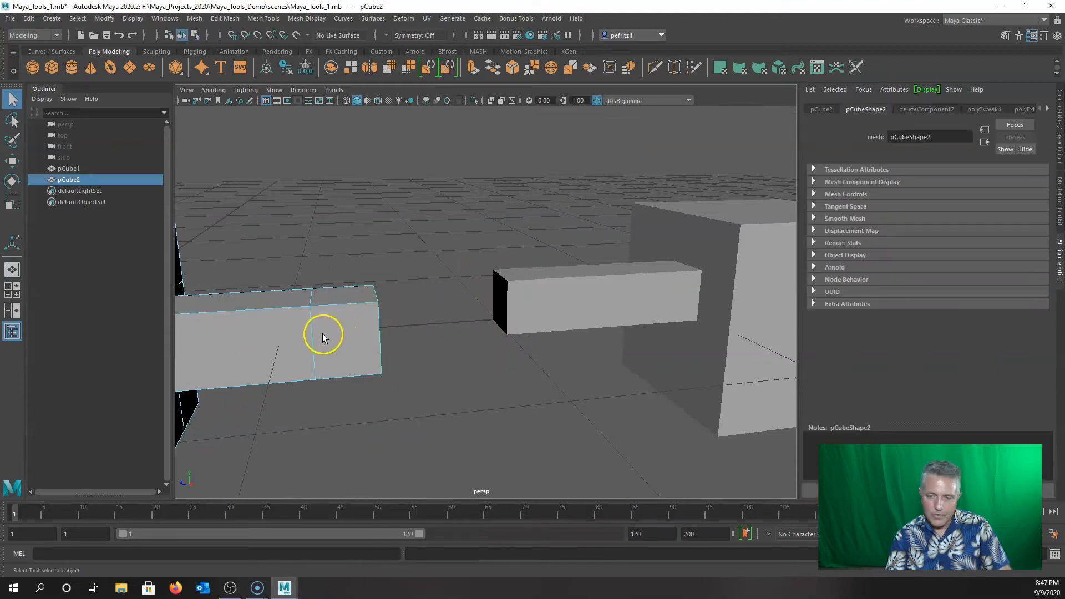
{"action": "left_click", "coordinate": [674, 291], "text": "shift"}
{"action": "left_click_drag", "start_coordinate": [459, 320], "coordinate": [401, 344], "text": "alt"}
{"action": "left_click_drag", "start_coordinate": [474, 357], "coordinate": [472, 352], "text": "alt"}
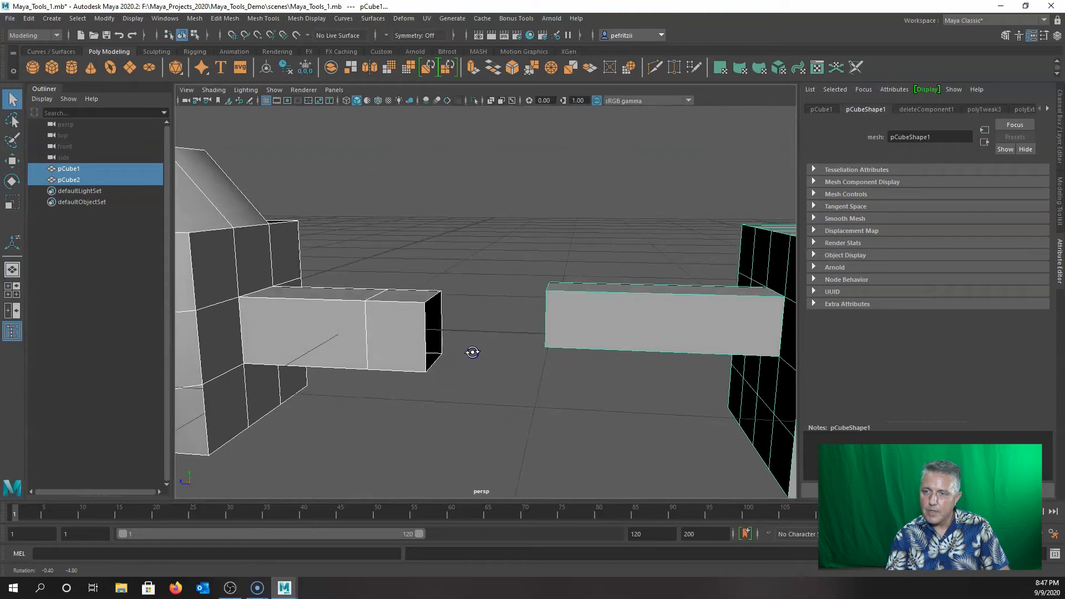
Combine pCube1 and pCube2 into a single mesh, pCube3.
{"action": "left_click", "coordinate": [331, 67]}
{"action": "left_click_drag", "start_coordinate": [381, 165], "coordinate": [561, 255], "text": "alt"}
{"action": "left_click_drag", "start_coordinate": [464, 255], "coordinate": [425, 272], "text": "alt"}
{"action": "right_click", "coordinate": [434, 268]}
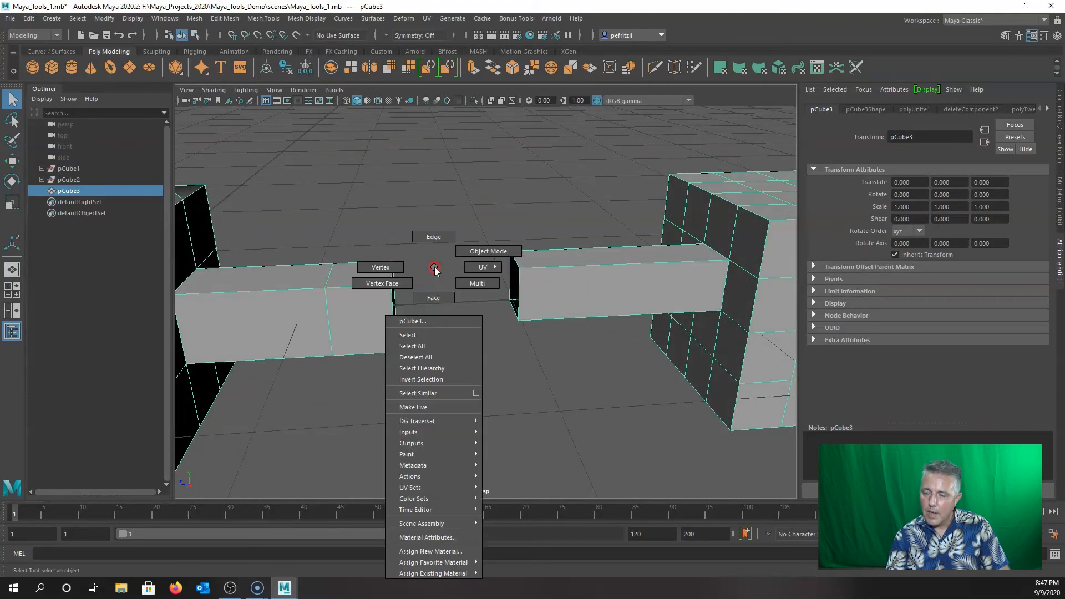
{"action": "left_click_drag", "start_coordinate": [442, 268], "coordinate": [424, 250], "text": "alt"}
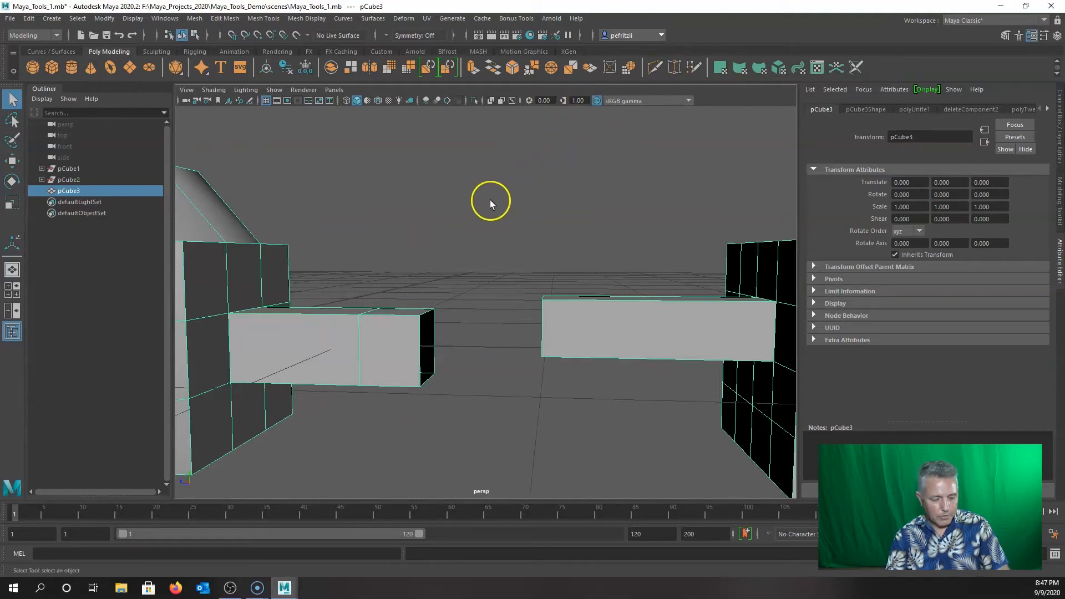
Browse the polygon tools and Mesh Tools menus, then select pCube3.
{"action": "right_click", "coordinate": [476, 209], "text": "shift"}
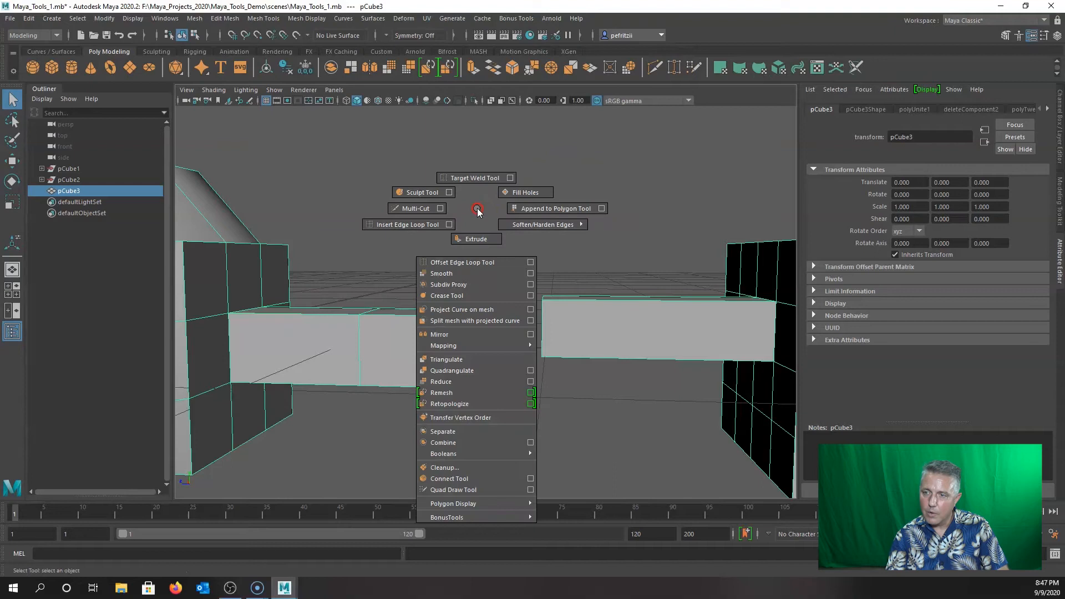
{"action": "right_click_drag", "start_coordinate": [481, 181], "coordinate": [477, 208], "text": "shift"}
{"action": "left_click", "coordinate": [264, 18]}
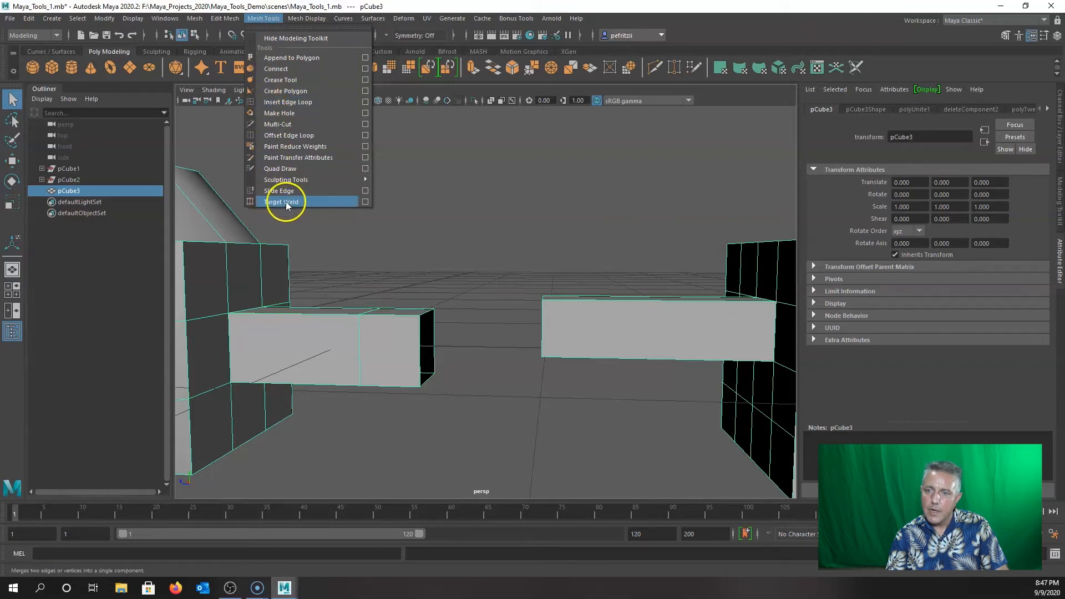
{"action": "left_click", "coordinate": [494, 238]}
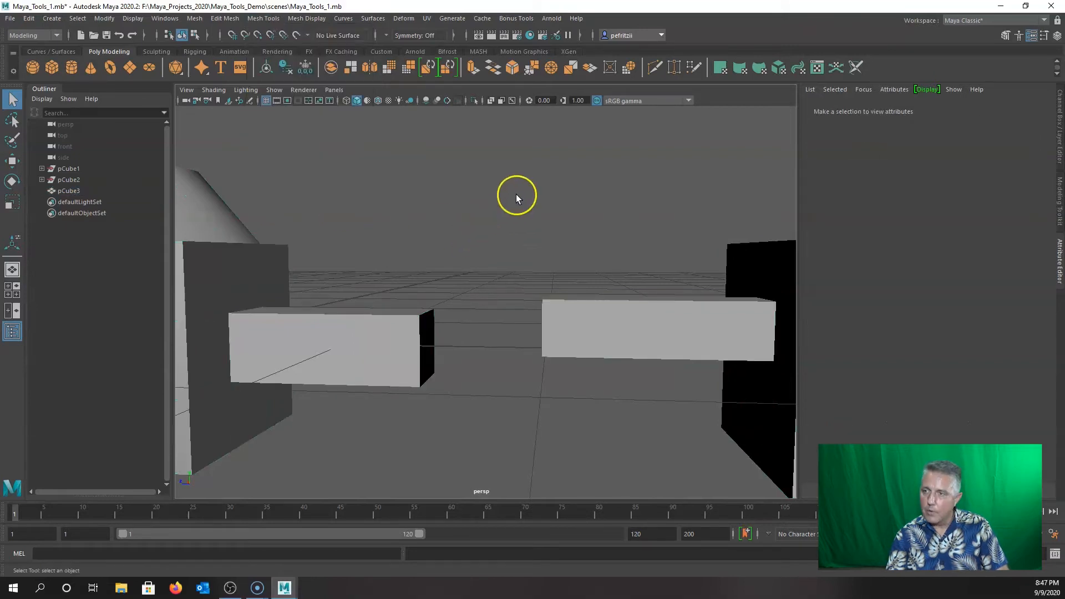
{"action": "left_click", "coordinate": [558, 329]}
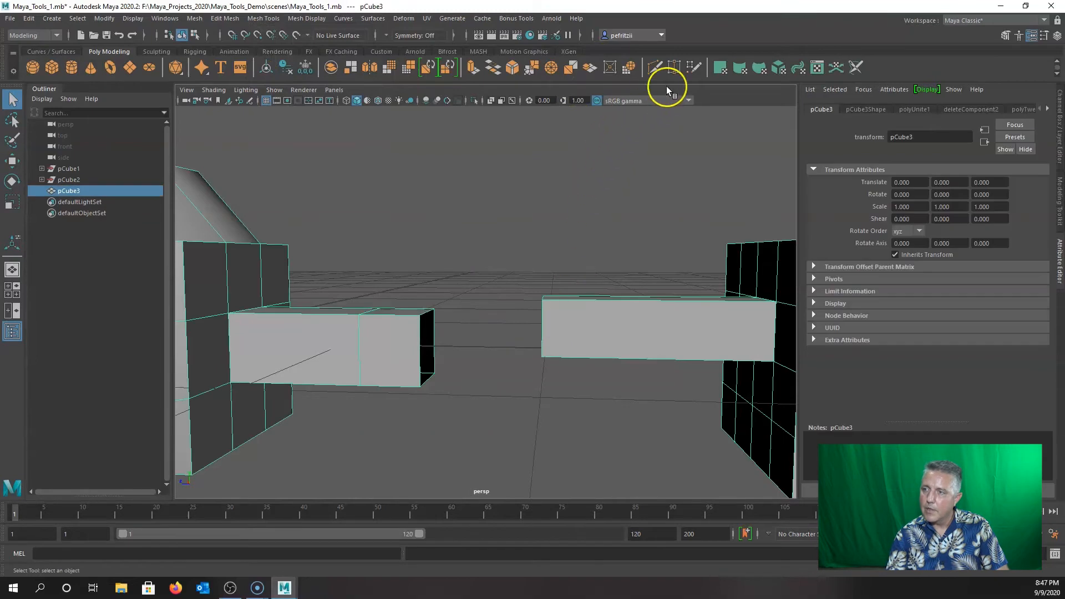
Target Weld each stray vertex onto its facing corner vertex, closing the gap.
{"action": "left_click", "coordinate": [674, 68]}
{"action": "left_click_drag", "start_coordinate": [444, 309], "coordinate": [515, 300], "text": "alt"}
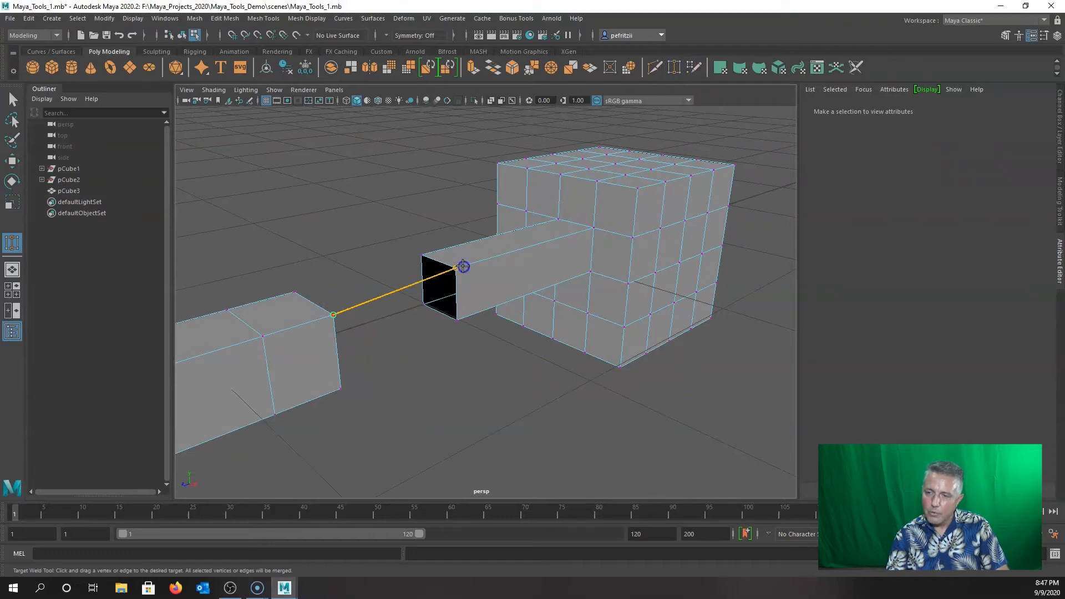
{"action": "left_click_drag", "start_coordinate": [463, 266], "coordinate": [463, 267]}
{"action": "left_click_drag", "start_coordinate": [444, 324], "coordinate": [443, 303], "text": "alt"}
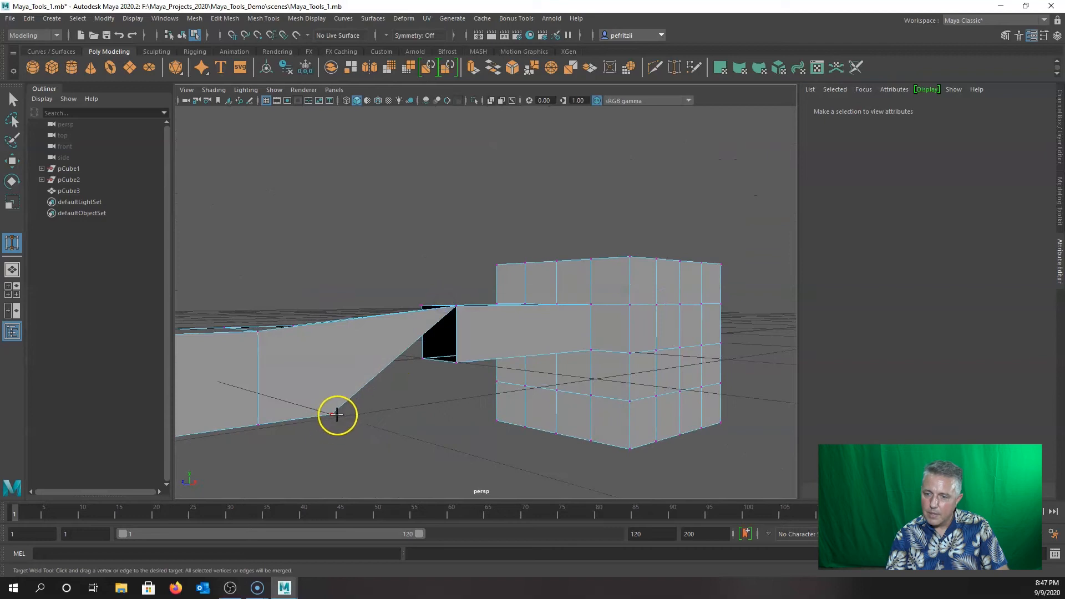
{"action": "left_click_drag", "start_coordinate": [390, 387], "coordinate": [458, 362]}
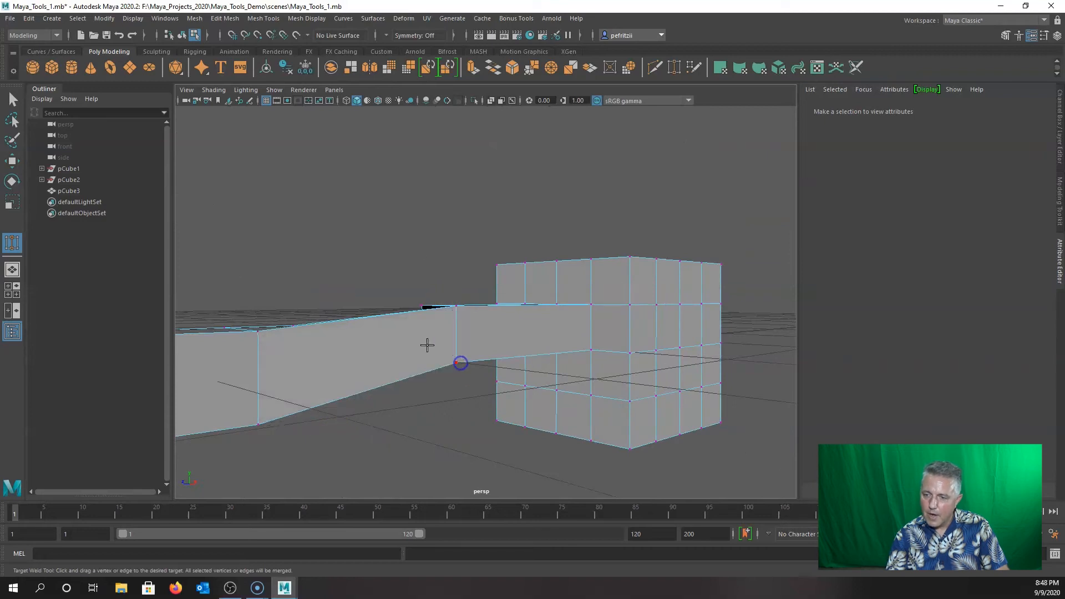
{"action": "left_click_drag", "start_coordinate": [329, 319], "coordinate": [545, 383], "text": "alt"}
{"action": "left_click_drag", "start_coordinate": [398, 313], "coordinate": [393, 305]}
{"action": "left_click_drag", "start_coordinate": [392, 360], "coordinate": [416, 331], "text": "alt"}
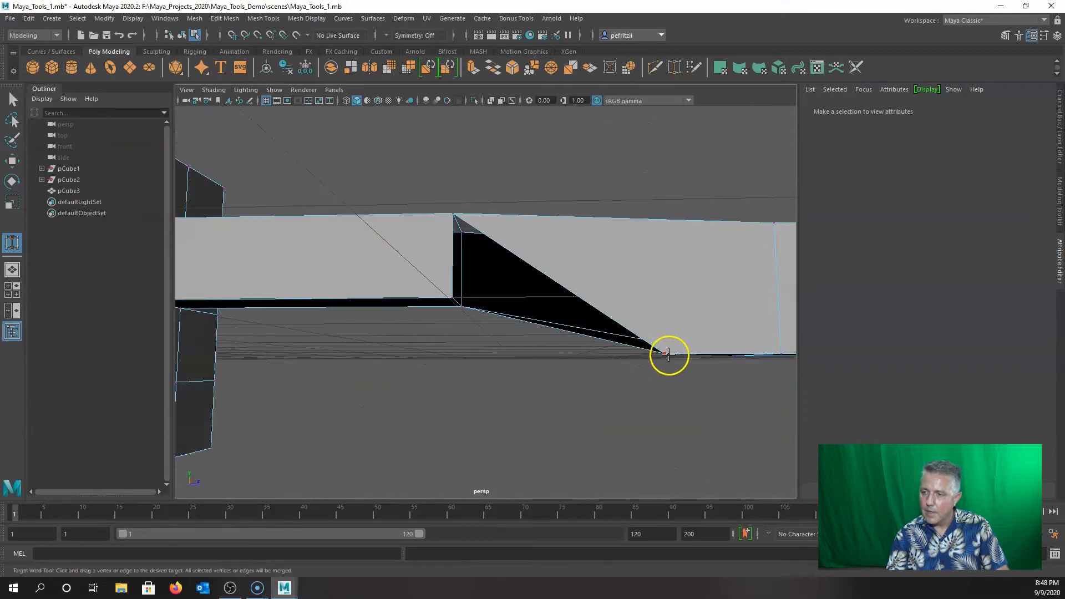
{"action": "left_click_drag", "start_coordinate": [458, 298], "coordinate": [609, 376]}
Marquee-select the two vertices at the bar's middle edge from a top-down view.
{"action": "middle_click_drag", "start_coordinate": [608, 376], "coordinate": [581, 436], "text": "alt"}
{"action": "left_click_drag", "start_coordinate": [581, 436], "coordinate": [631, 359], "text": "alt"}
{"action": "left_click_drag", "start_coordinate": [506, 225], "coordinate": [608, 368]}
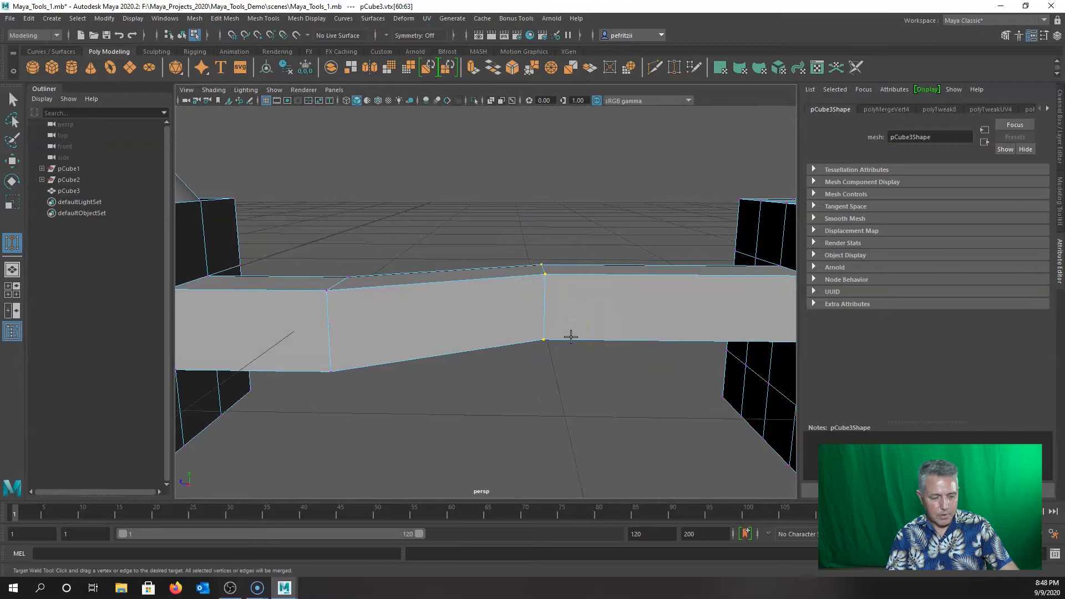
Move the selected middle vertices, lowering them to kink the bar.
{"action": "key", "text": "q"}
{"action": "key", "text": "w"}
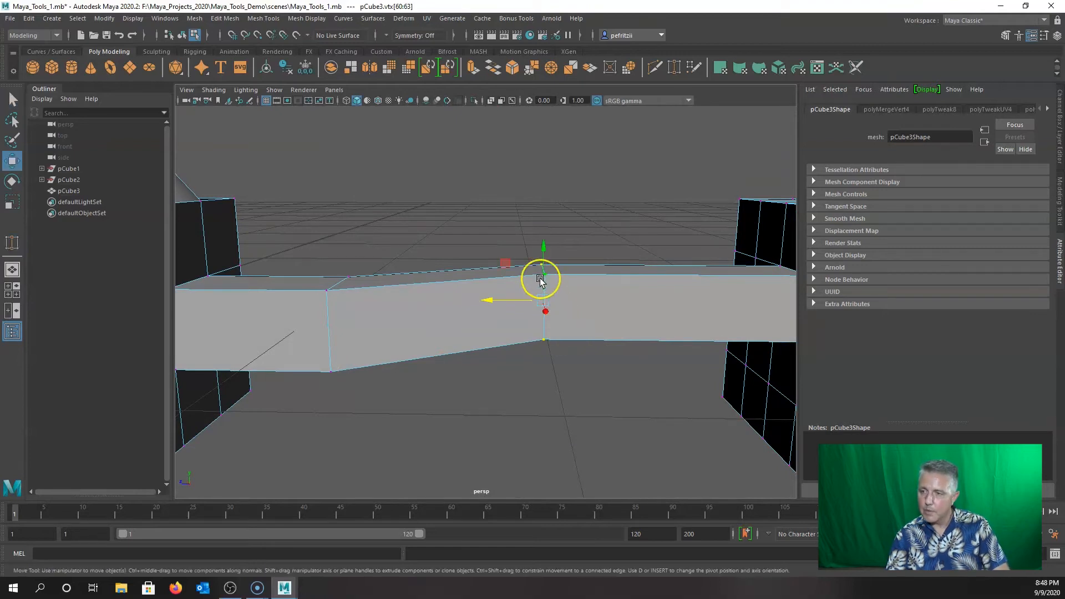
{"action": "left_click_drag", "start_coordinate": [544, 244], "coordinate": [547, 260]}
{"action": "left_click_drag", "start_coordinate": [496, 410], "coordinate": [562, 399], "text": "alt"}
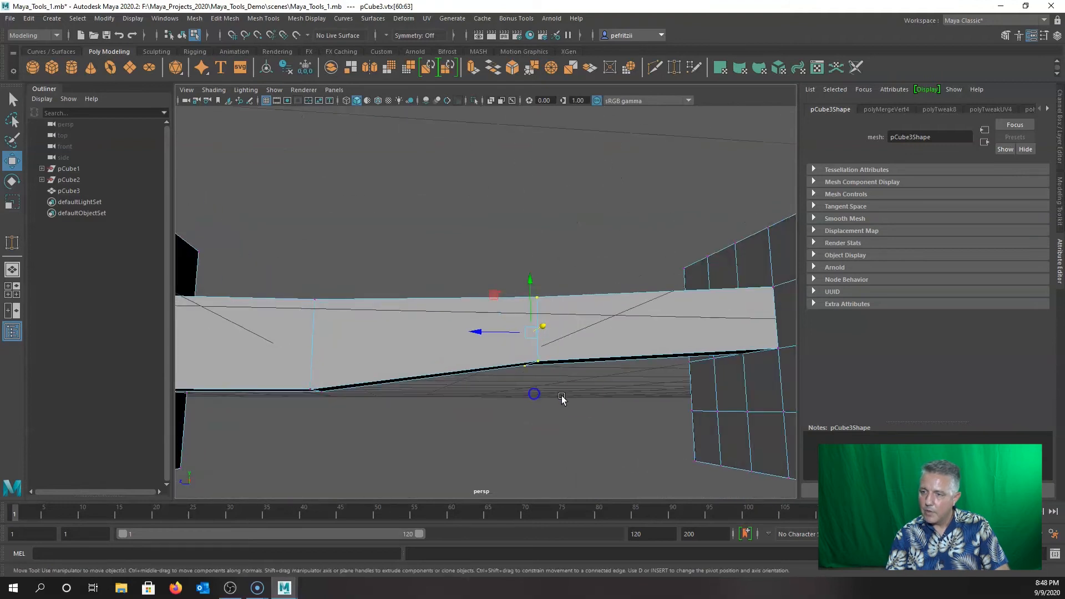
{"action": "left_click_drag", "start_coordinate": [513, 361], "coordinate": [688, 388], "text": "alt"}
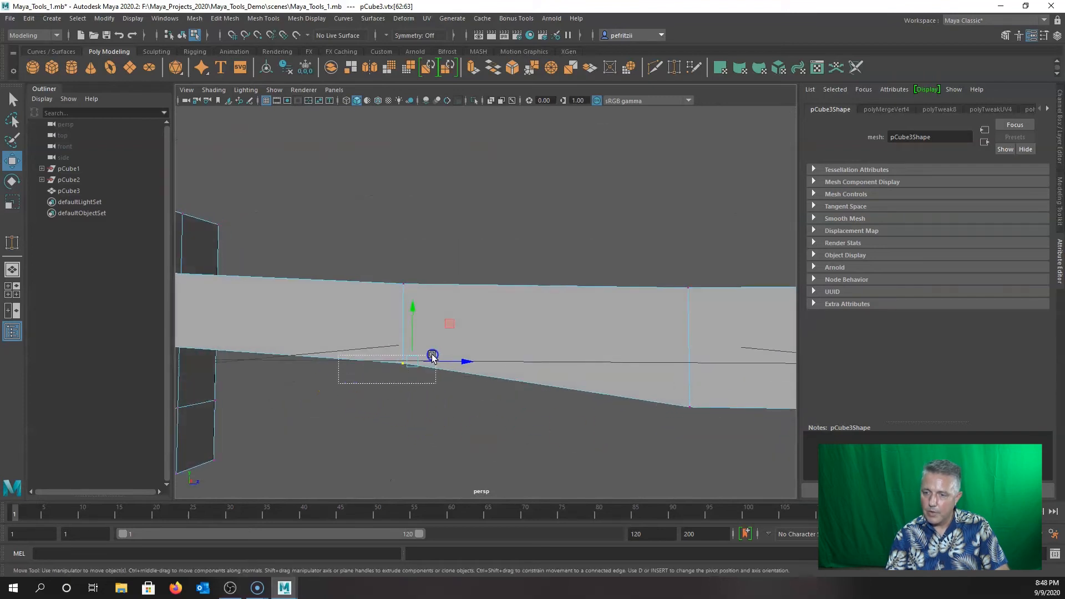
{"action": "left_click_drag", "start_coordinate": [454, 408], "coordinate": [216, 414], "text": "alt"}
{"action": "left_click_drag", "start_coordinate": [538, 300], "coordinate": [371, 425]}
{"action": "left_click_drag", "start_coordinate": [538, 442], "coordinate": [469, 405], "text": "alt"}
Select another group of bar vertices, scale them, and lower the lower-middle vertices slightly.
{"action": "left_click_drag", "start_coordinate": [449, 222], "coordinate": [578, 435]}
{"action": "left_click_drag", "start_coordinate": [440, 380], "coordinate": [571, 411], "text": "alt"}
{"action": "key", "text": "r"}
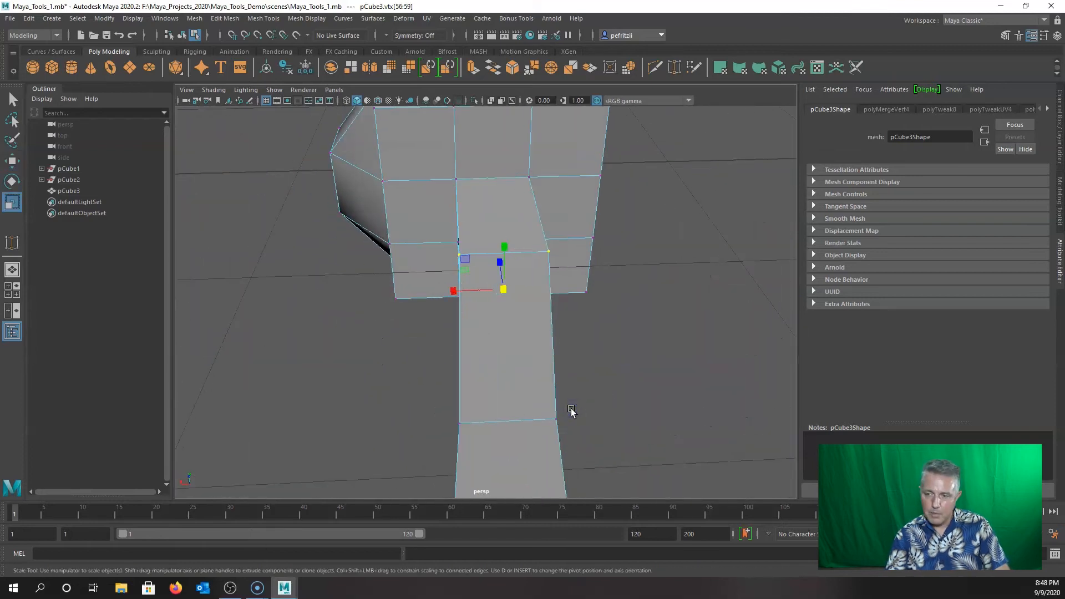
{"action": "mouse_move", "coordinate": [490, 400]}
{"action": "left_mouse_down", "text": "alt"}
{"action": "mouse_move", "coordinate": [501, 306]}
{"action": "mouse_move", "coordinate": [356, 344]}
{"action": "mouse_move", "coordinate": [561, 362]}
{"action": "mouse_move", "coordinate": [503, 350]}
{"action": "mouse_move", "coordinate": [626, 399]}
{"action": "mouse_move", "coordinate": [597, 388]}
{"action": "mouse_move", "coordinate": [606, 399]}
{"action": "left_mouse_up", "text": "alt"}
{"action": "middle_click_drag", "start_coordinate": [606, 400], "coordinate": [527, 391], "text": "alt"}
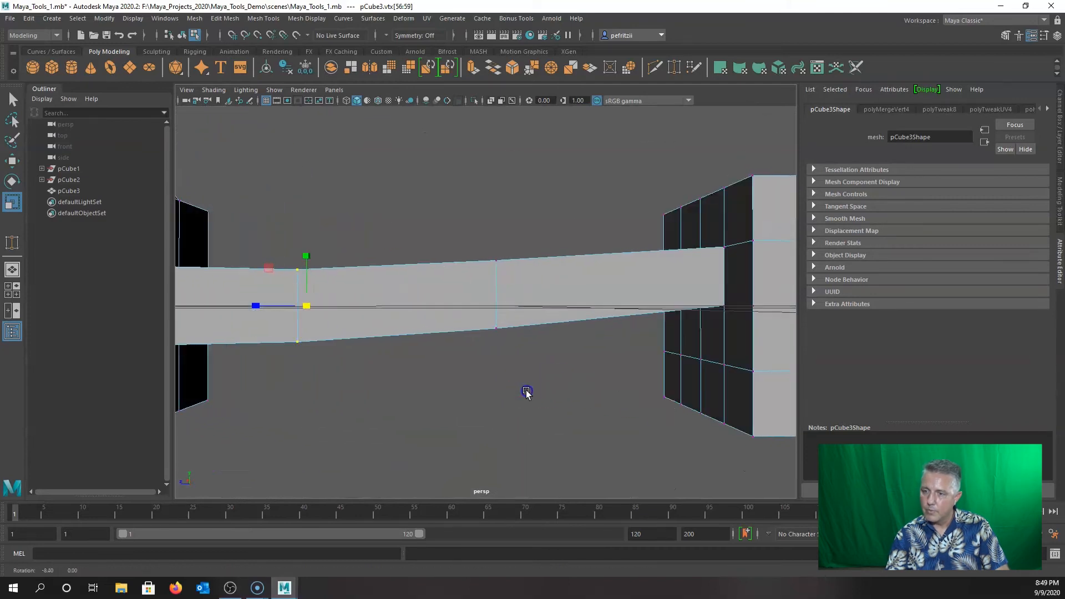
{"action": "middle_click_drag", "start_coordinate": [426, 387], "coordinate": [464, 373], "text": "alt"}
{"action": "left_click_drag", "start_coordinate": [592, 354], "coordinate": [504, 307]}
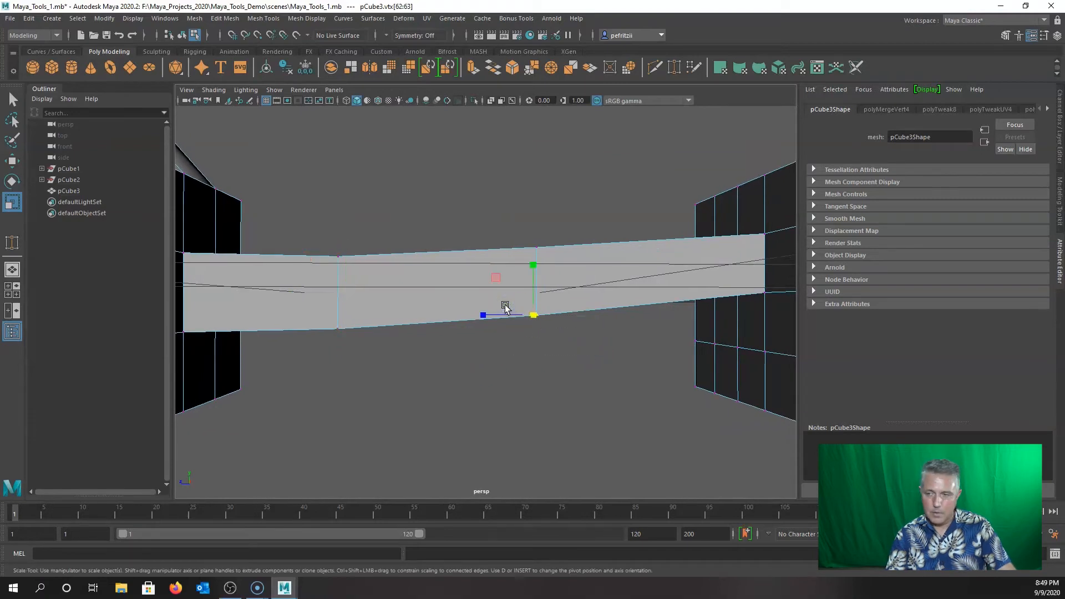
{"action": "key", "text": "w"}
{"action": "left_click", "coordinate": [528, 250]}
{"action": "left_click_drag", "start_coordinate": [531, 263], "coordinate": [532, 260]}
Select the vertices on the bar's left edge and return to plain selection.
{"action": "left_click_drag", "start_coordinate": [302, 244], "coordinate": [368, 363]}
{"action": "left_click_drag", "start_coordinate": [476, 416], "coordinate": [505, 400], "text": "alt"}
{"action": "left_click_drag", "start_coordinate": [448, 347], "coordinate": [309, 385], "text": "alt"}
{"action": "key", "text": "q"}
{"action": "left_click_drag", "start_coordinate": [402, 397], "coordinate": [361, 394], "text": "alt"}
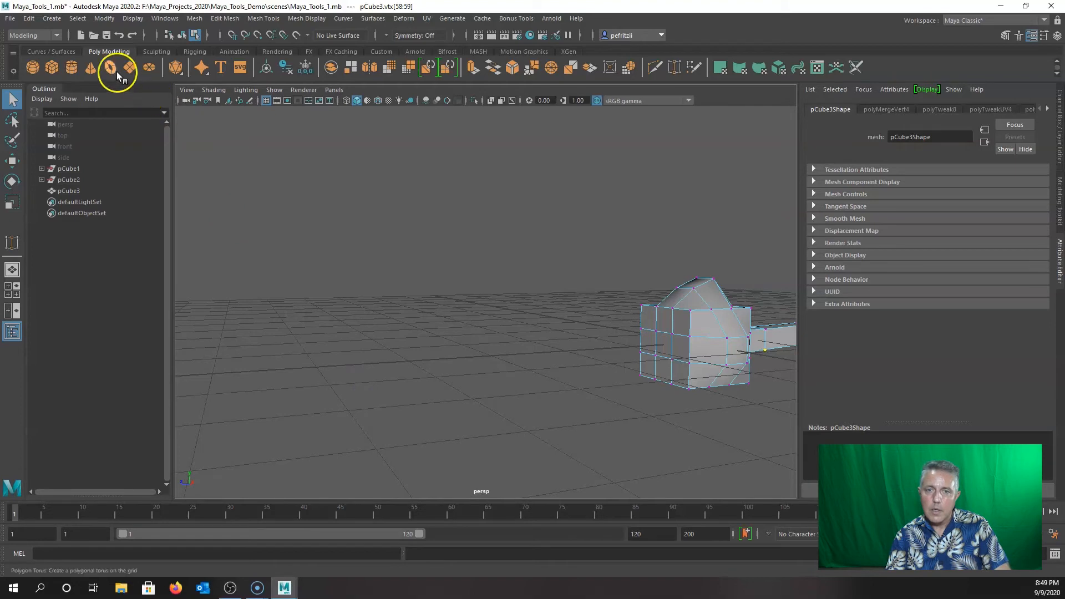
Create a default polygon cube, pCube4, and move it to Translate Z 5.623.
{"action": "double_click", "coordinate": [51, 67]}
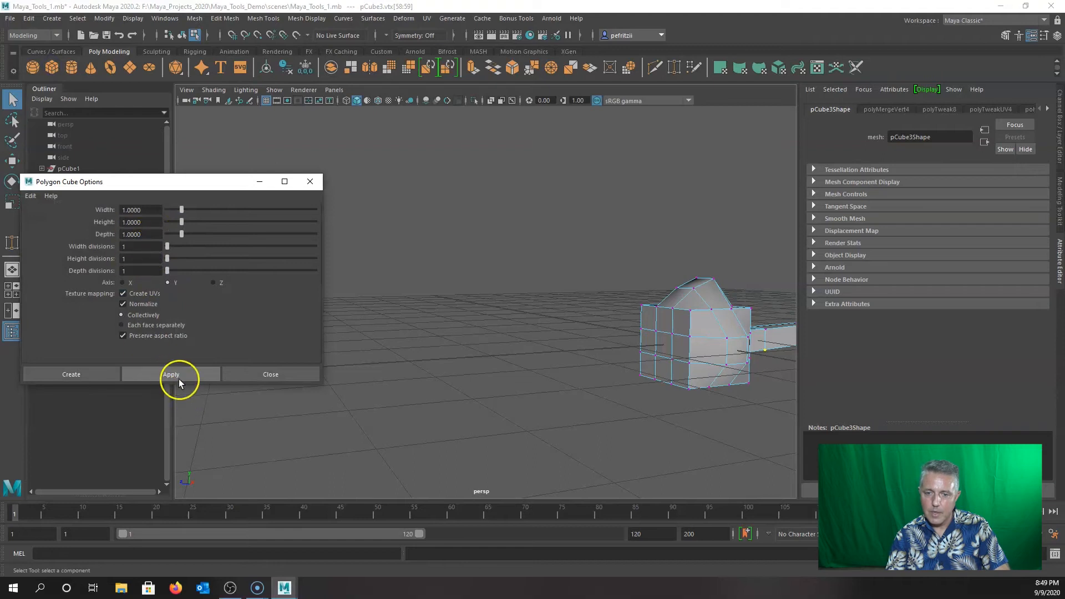
{"action": "left_click", "coordinate": [107, 373]}
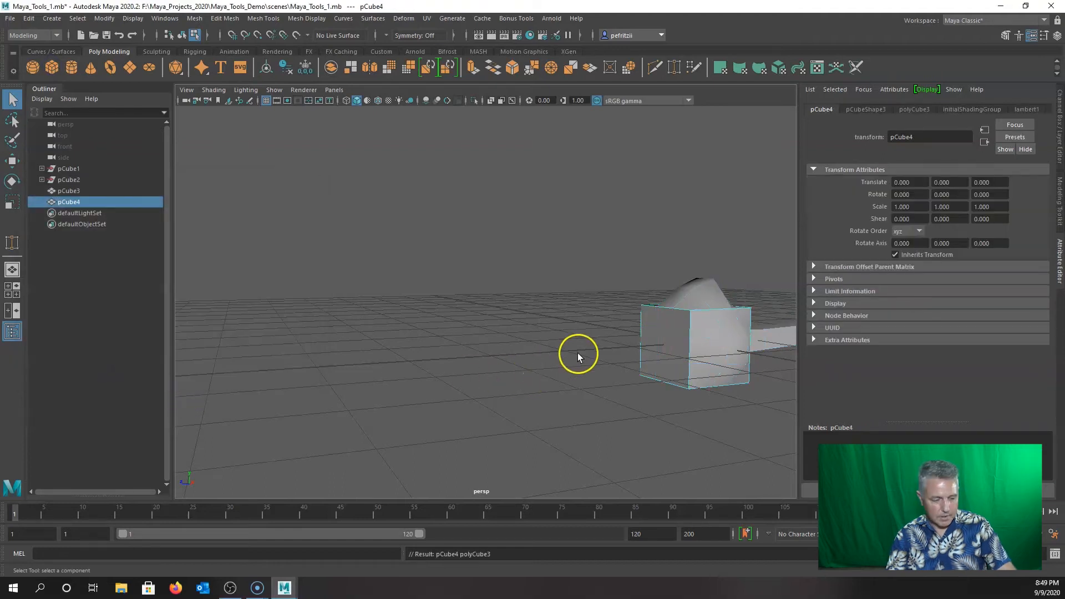
{"action": "key", "text": "w"}
{"action": "left_click_drag", "start_coordinate": [651, 348], "coordinate": [459, 321]}
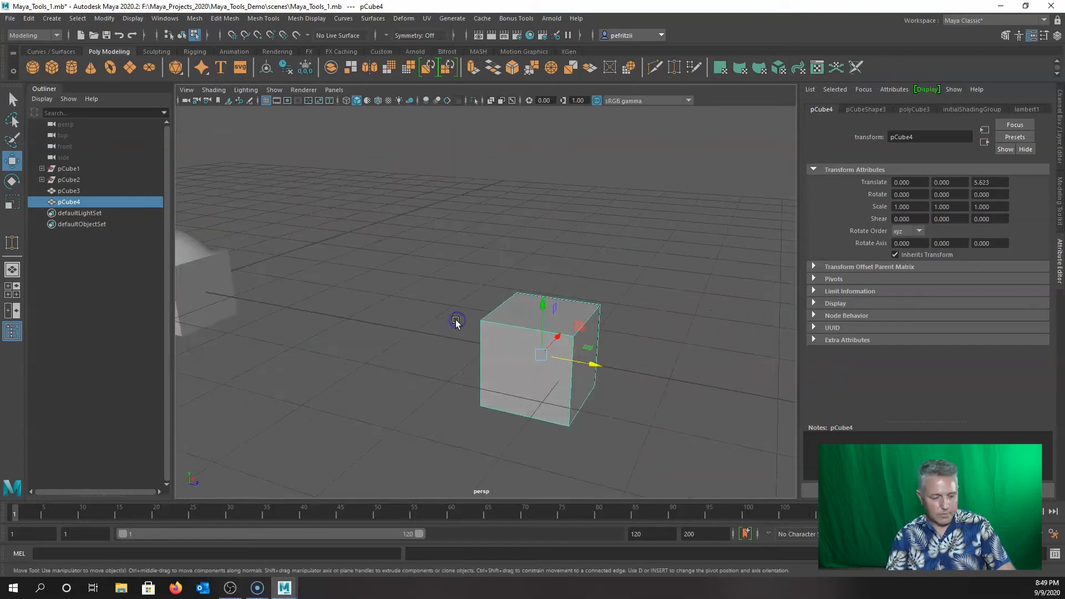
Scale pCube4 into a thin wall panel of 0.188 × 3.415 × 6.037.
{"action": "key", "text": "r"}
{"action": "left_click_drag", "start_coordinate": [557, 338], "coordinate": [530, 364]}
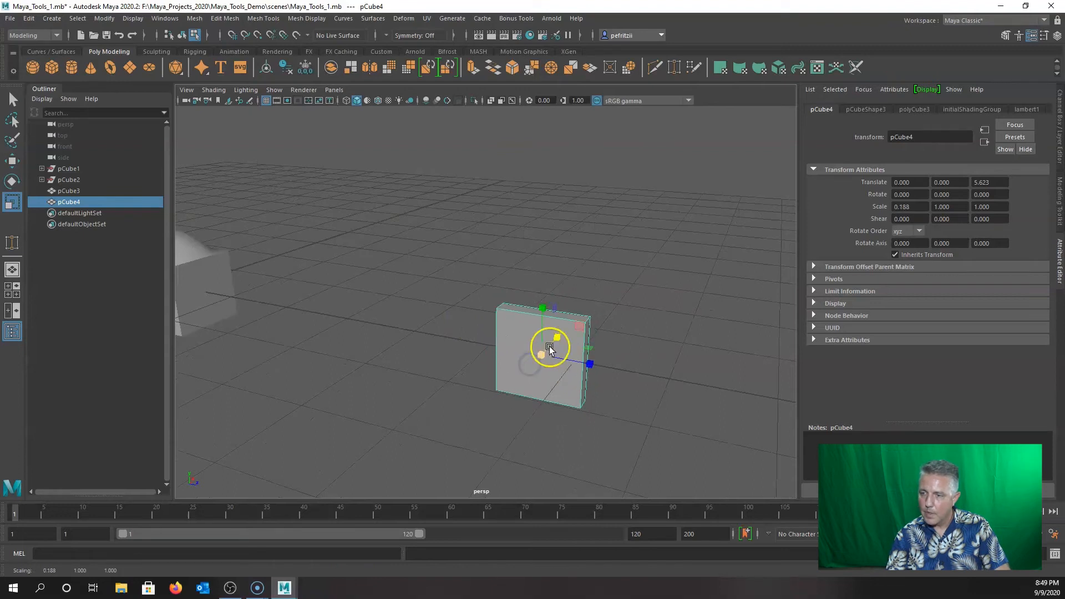
{"action": "left_click_drag", "start_coordinate": [542, 308], "coordinate": [543, 233]}
{"action": "left_click_drag", "start_coordinate": [592, 361], "coordinate": [788, 377]}
{"action": "left_click_drag", "start_coordinate": [538, 417], "coordinate": [409, 359], "text": "alt"}
{"action": "left_click_drag", "start_coordinate": [448, 318], "coordinate": [456, 307]}
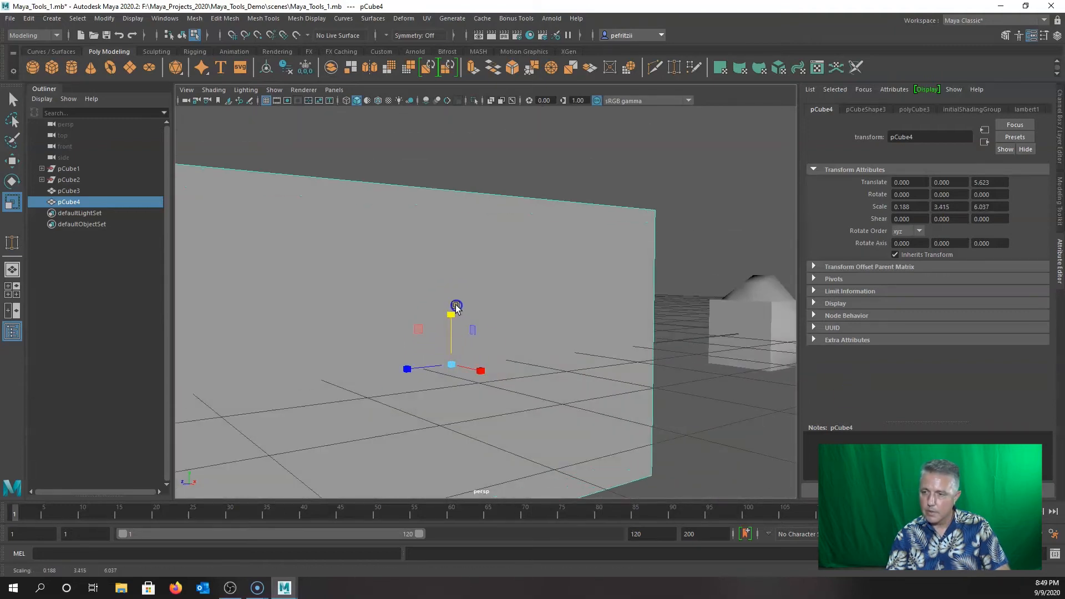
{"action": "left_click_drag", "start_coordinate": [533, 347], "coordinate": [543, 371], "text": "alt"}
Raise the wall panel to Translate Y 1.730 and view it head-on.
{"action": "key", "text": "w"}
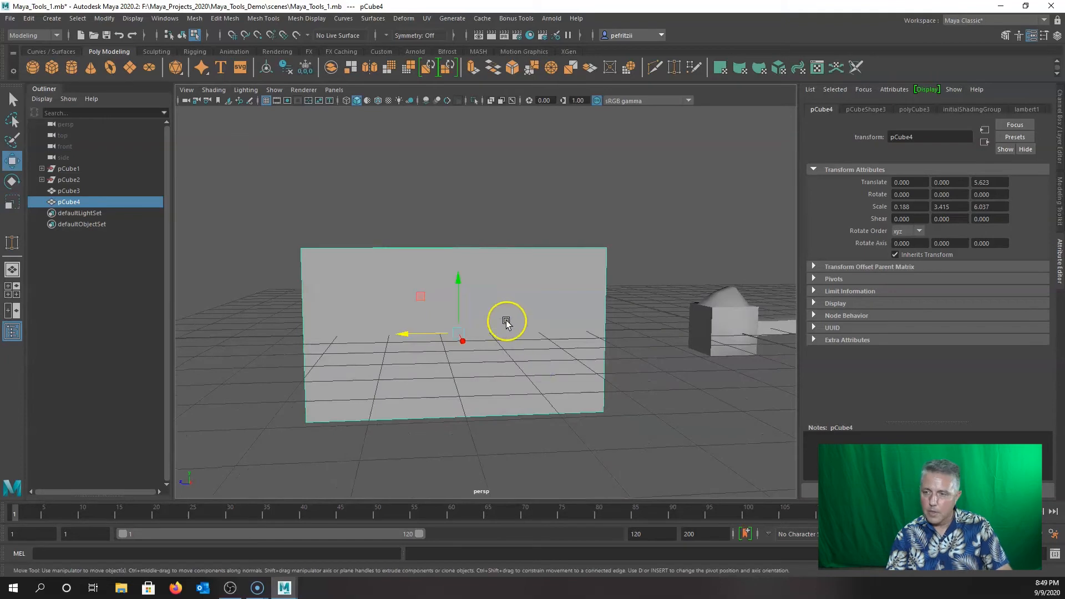
{"action": "left_click_drag", "start_coordinate": [459, 282], "coordinate": [456, 202]}
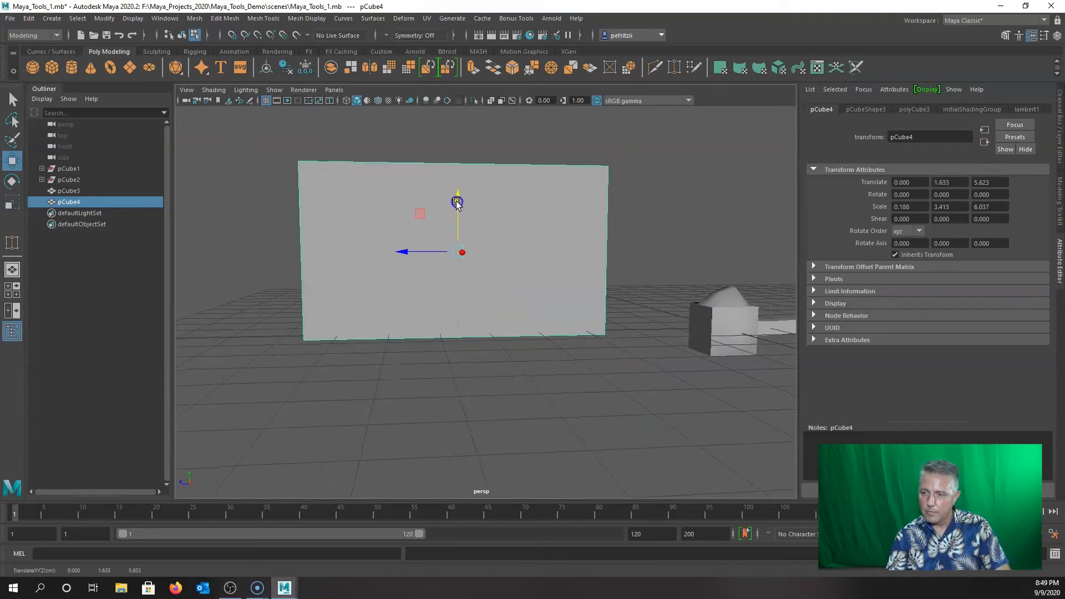
{"action": "left_click_drag", "start_coordinate": [423, 366], "coordinate": [508, 351], "text": "alt"}
{"action": "left_click_drag", "start_coordinate": [482, 191], "coordinate": [482, 189]}
{"action": "left_click_drag", "start_coordinate": [521, 361], "coordinate": [475, 376], "text": "alt"}
{"action": "left_click_drag", "start_coordinate": [258, 355], "coordinate": [544, 350], "text": "alt"}
{"action": "right_click_drag", "start_coordinate": [544, 349], "coordinate": [593, 398], "text": "alt"}
{"action": "left_click_drag", "start_coordinate": [593, 397], "coordinate": [528, 359], "text": "alt"}
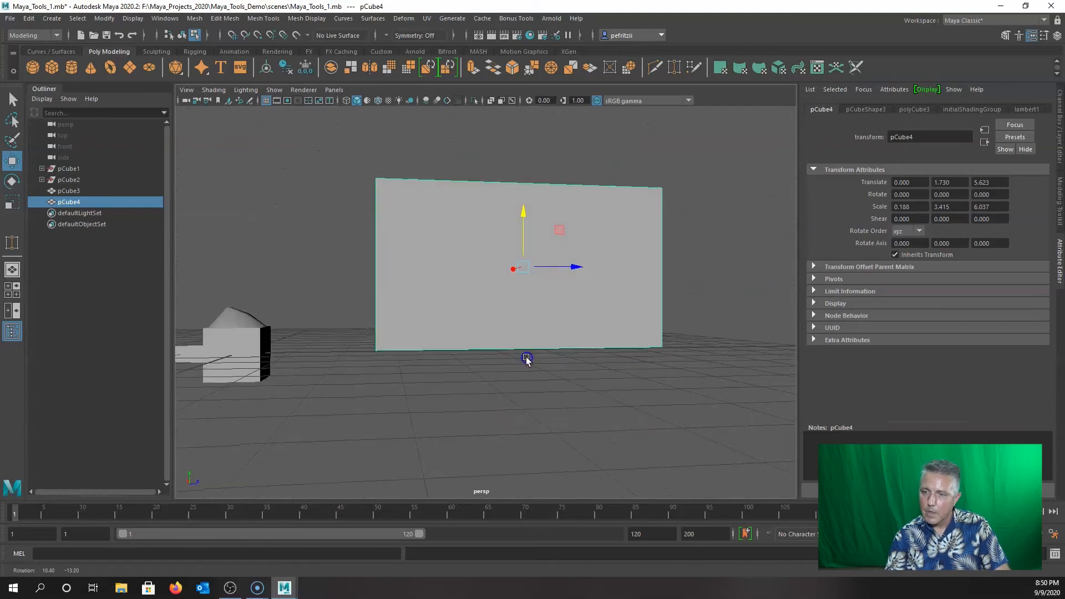
Insert three trial edge loops across the wall panel, then undo them.
{"action": "right_click", "coordinate": [348, 234], "text": "shift"}
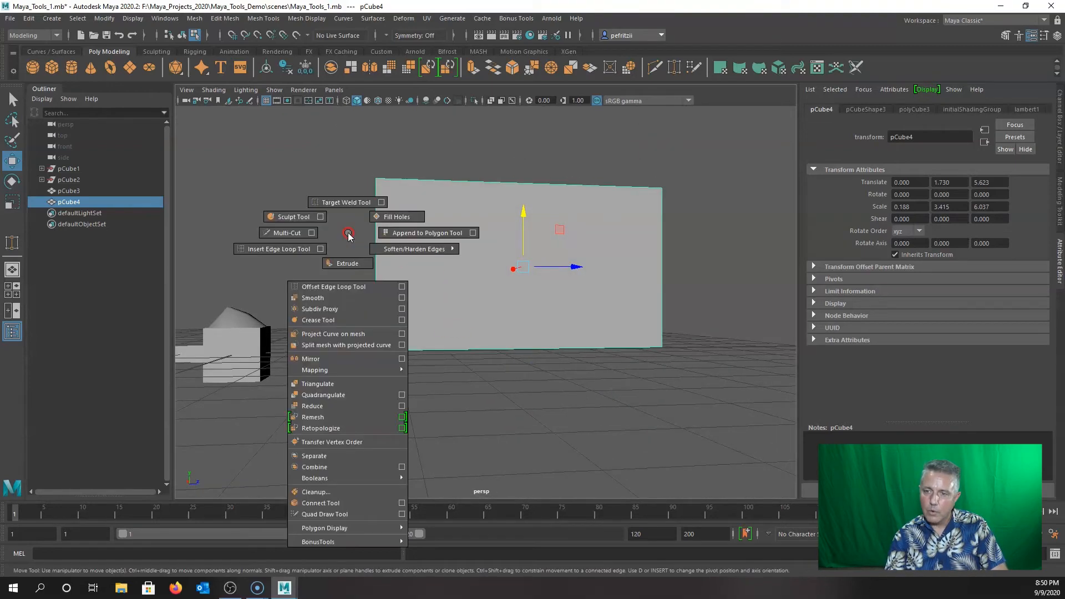
{"action": "left_click", "coordinate": [286, 249]}
{"action": "left_click", "coordinate": [375, 211]}
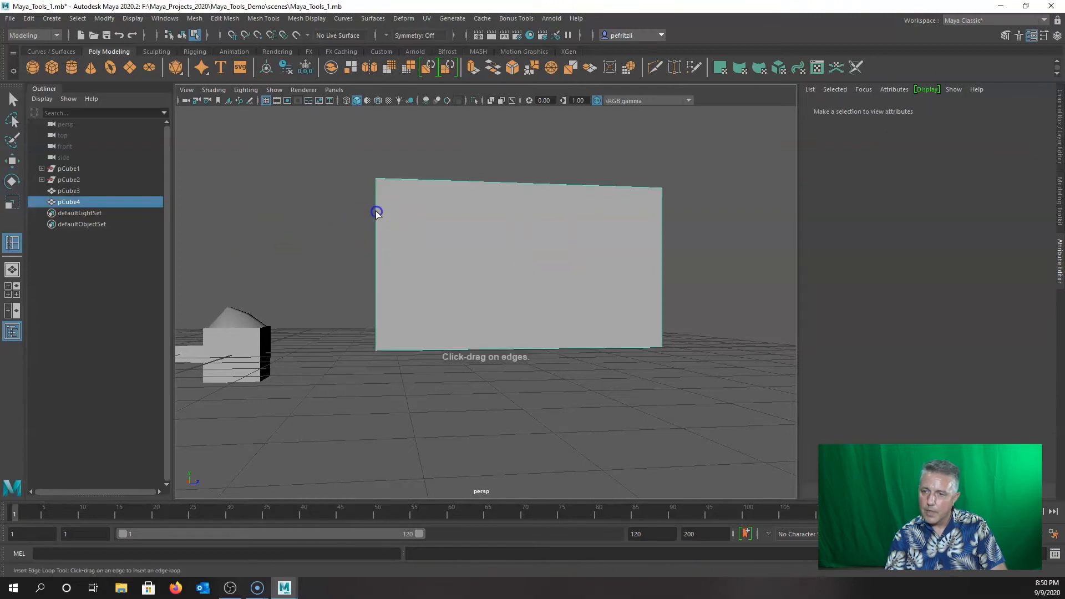
{"action": "left_click", "coordinate": [376, 223]}
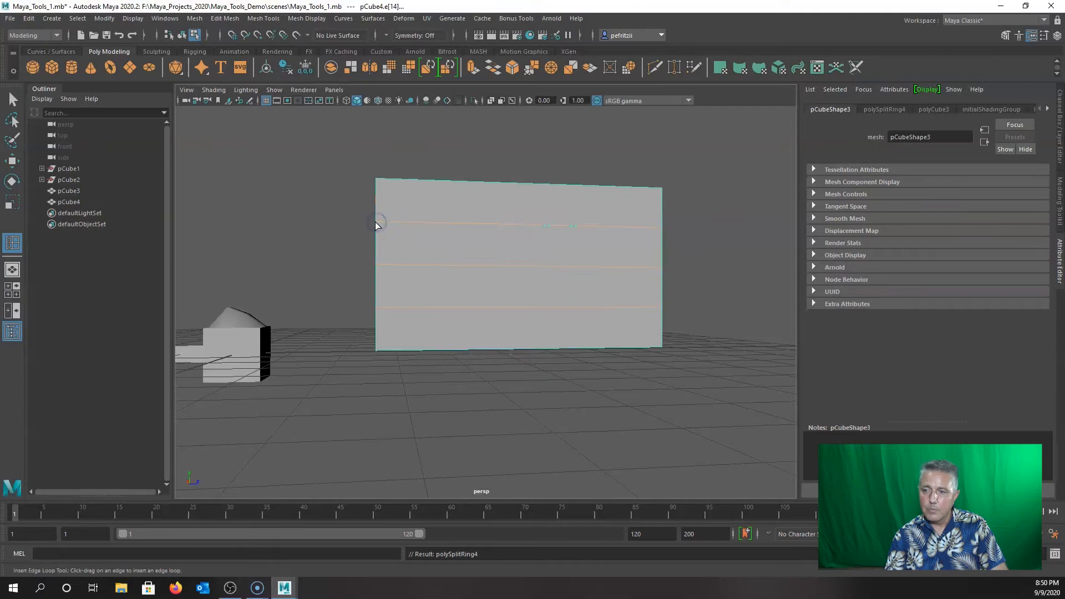
{"action": "key", "text": "ctrl+z"}
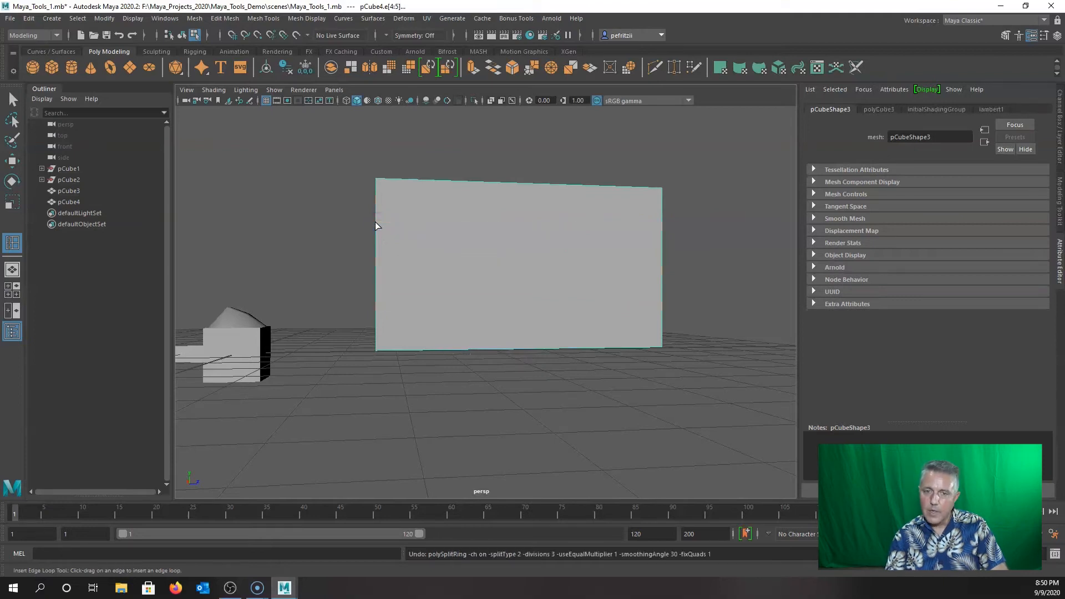
Return to object mode and set the Insert Edge Loop tool to Relative distance from edge.
{"action": "right_click", "coordinate": [299, 207], "text": "shift"}
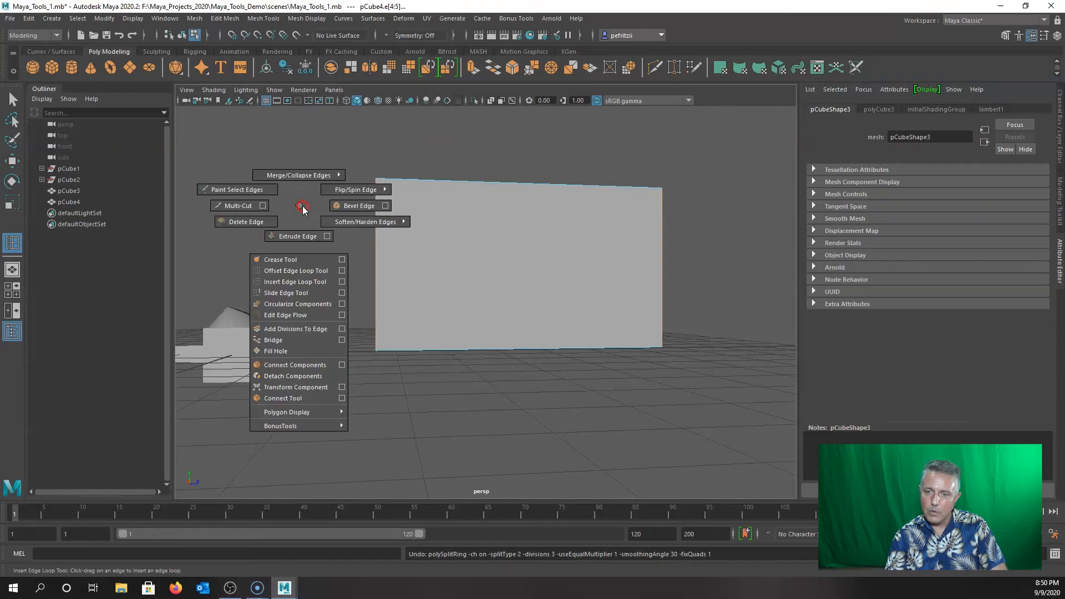
{"action": "left_click", "coordinate": [495, 255]}
{"action": "right_click_drag", "start_coordinate": [494, 254], "coordinate": [531, 241]}
{"action": "right_click", "coordinate": [393, 239], "text": "shift"}
{"action": "right_click_drag", "start_coordinate": [393, 239], "coordinate": [366, 255], "text": "shift"}
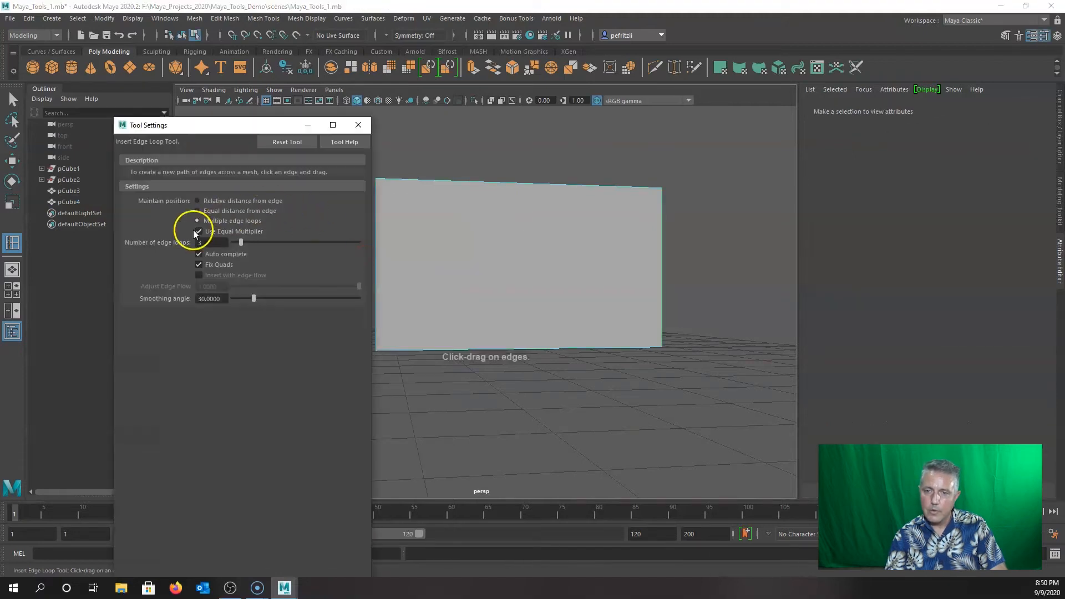
{"action": "left_click", "coordinate": [198, 201]}
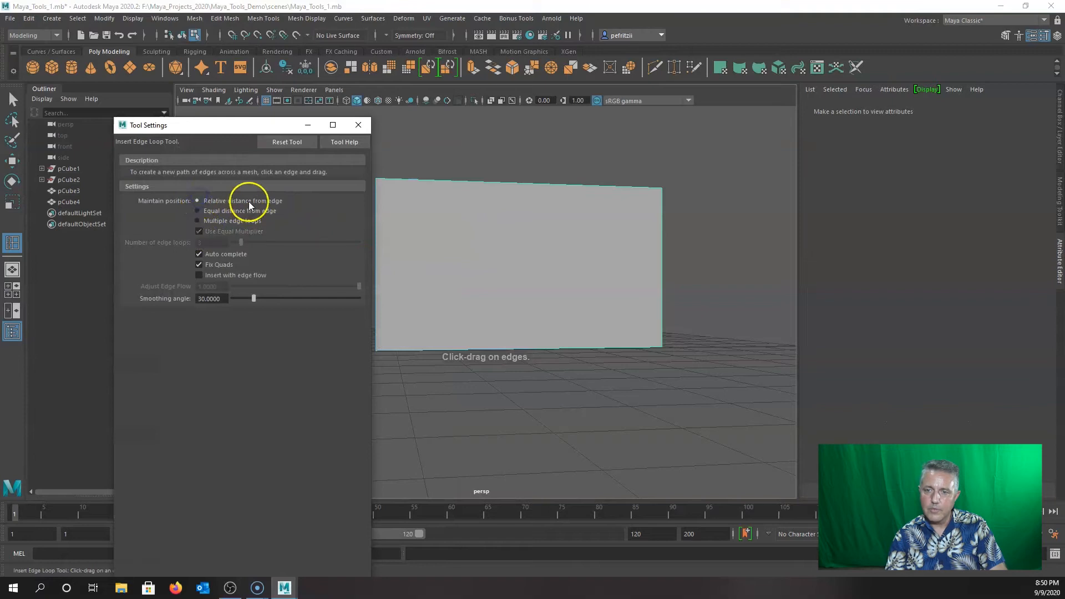
{"action": "left_click", "coordinate": [359, 124]}
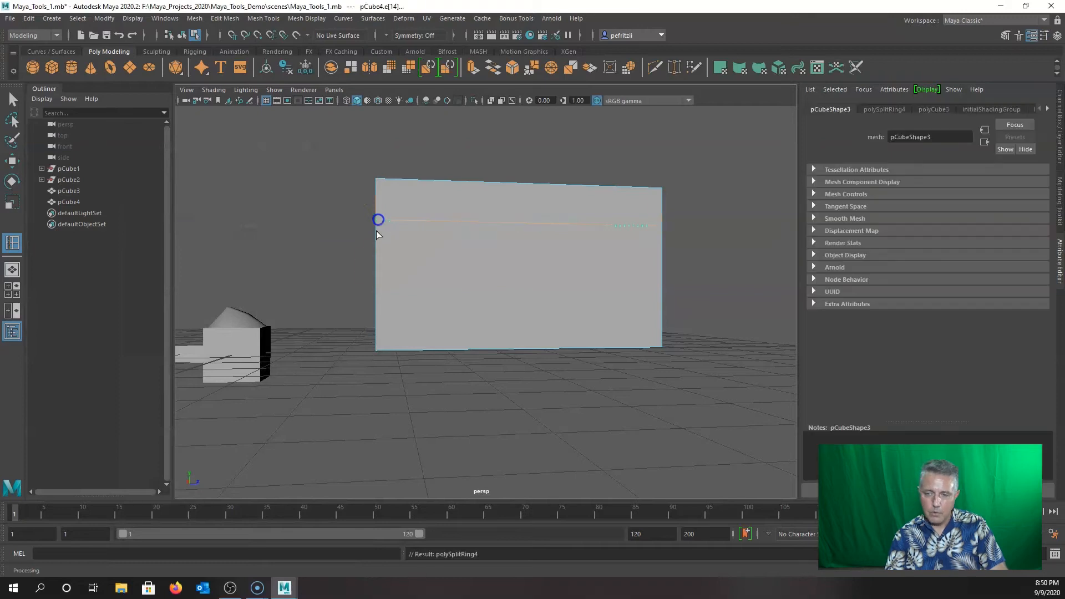
Add a horizontal edge loop low on the wall and two vertical loops from the top edge.
{"action": "left_click_drag", "start_coordinate": [370, 297], "coordinate": [360, 313], "text": "alt"}
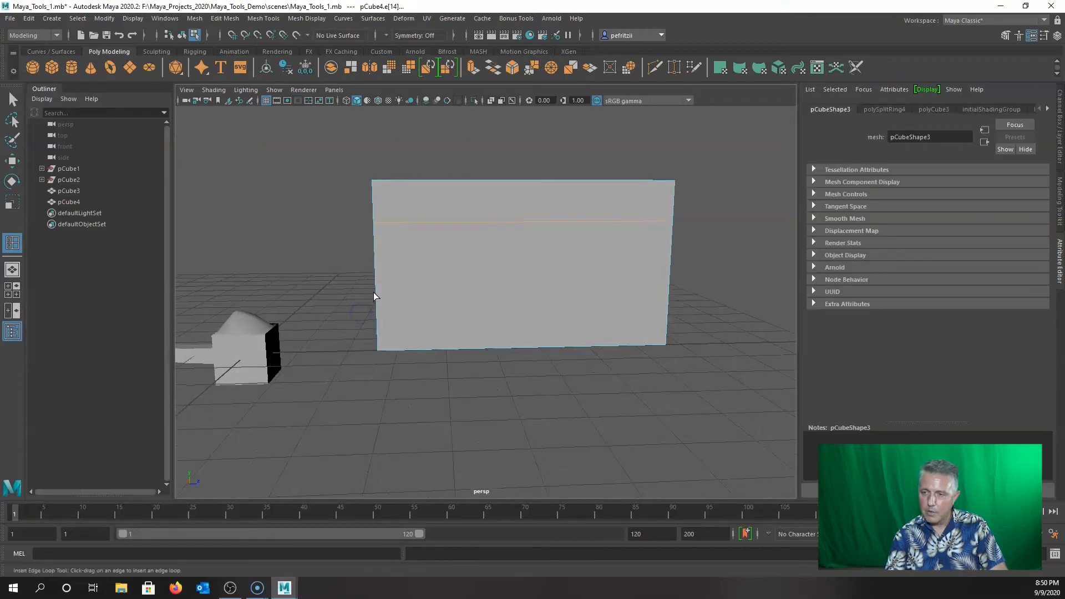
{"action": "left_click", "coordinate": [374, 292]}
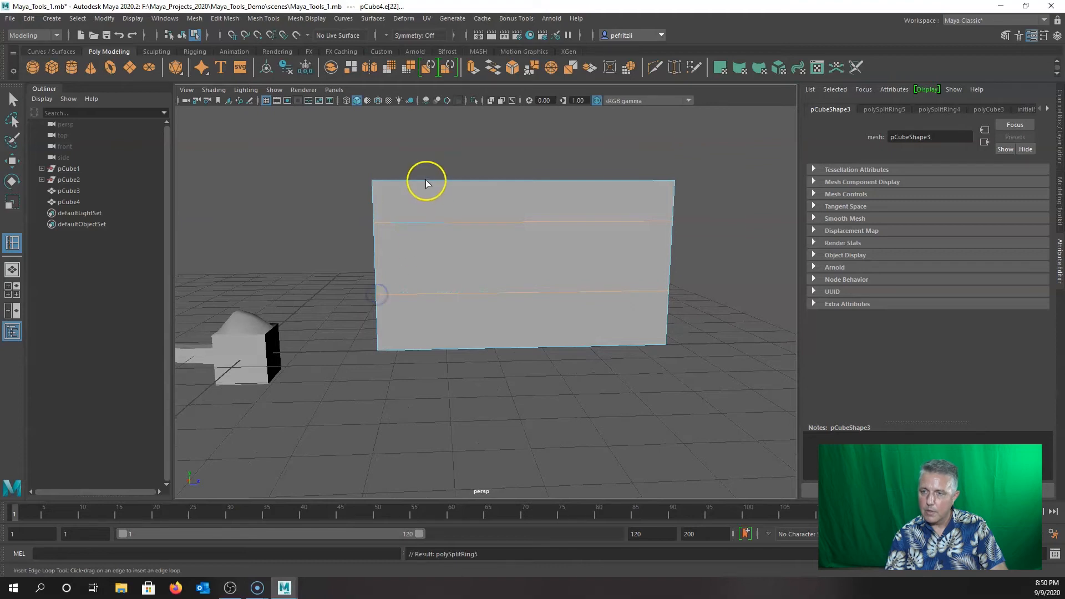
{"action": "left_click", "coordinate": [408, 180]}
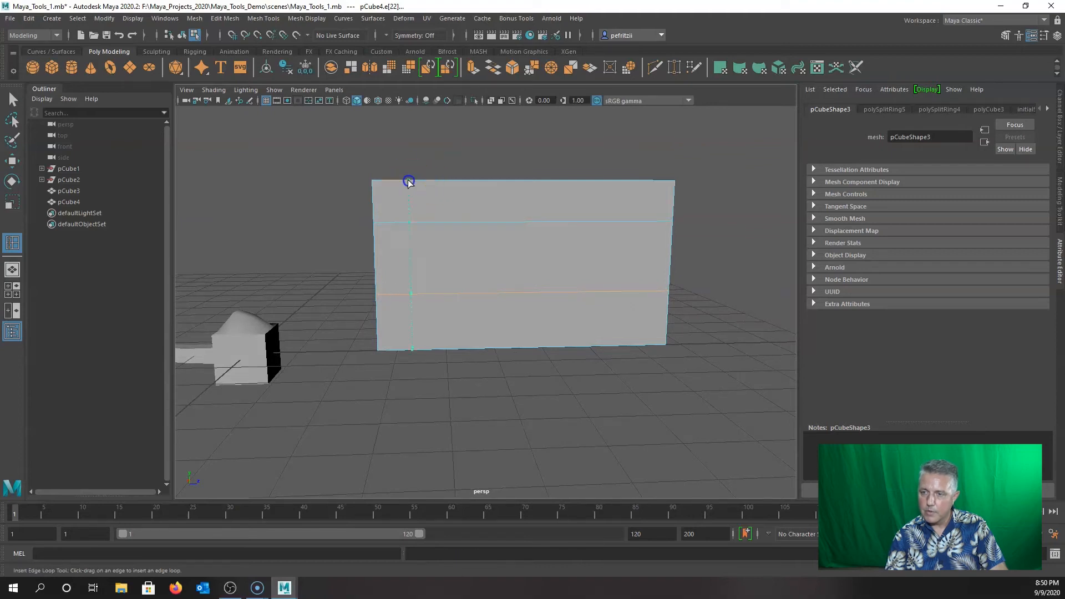
{"action": "left_click_drag", "start_coordinate": [411, 181], "coordinate": [414, 179]}
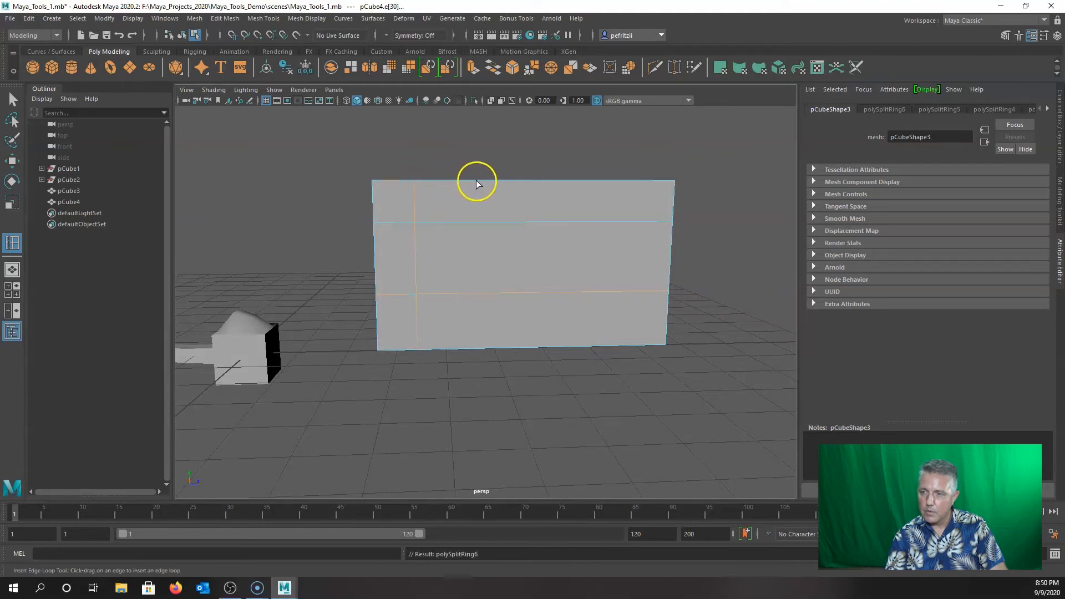
{"action": "left_click", "coordinate": [472, 181]}
{"action": "left_click_drag", "start_coordinate": [480, 181], "coordinate": [482, 181]}
{"action": "mouse_move", "coordinate": [438, 269]}
{"action": "left_mouse_down", "text": "alt"}
{"action": "mouse_move", "coordinate": [409, 257]}
{"action": "mouse_move", "coordinate": [422, 262]}
{"action": "left_mouse_up", "text": "alt"}
Delete the central wall face to cut the window hole, then orbit to inspect it.
{"action": "key", "text": "q"}
{"action": "scroll", "coordinate": [422, 262], "scroll_direction": "up", "scroll_amount": 3}
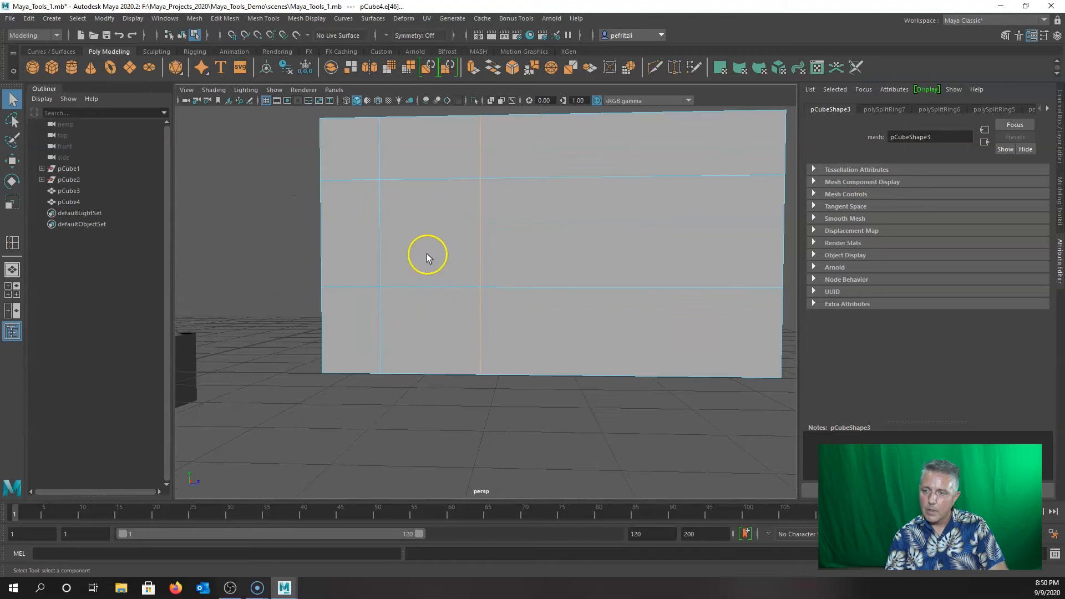
{"action": "middle_click_drag", "start_coordinate": [427, 255], "coordinate": [443, 319], "text": "alt"}
{"action": "right_click_drag", "start_coordinate": [445, 282], "coordinate": [443, 309]}
{"action": "left_click", "coordinate": [444, 300]}
{"action": "key", "text": "Delete"}
{"action": "key", "text": "ctrl+z"}
{"action": "key", "text": "Delete"}
{"action": "left_click", "coordinate": [435, 288]}
{"action": "left_click_drag", "start_coordinate": [368, 278], "coordinate": [537, 327], "text": "alt"}
Bridge the front and back edges of the hole's left gap to close that side.
{"action": "right_click_drag", "start_coordinate": [539, 324], "coordinate": [529, 251]}
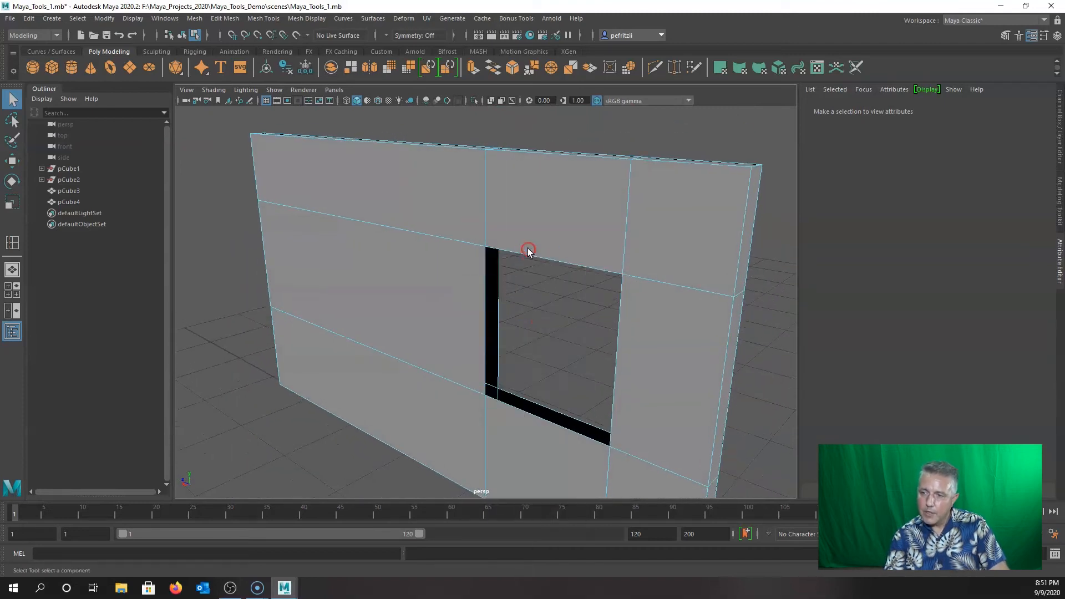
{"action": "scroll", "coordinate": [521, 310], "scroll_direction": "up", "scroll_amount": 5}
{"action": "left_click_drag", "start_coordinate": [571, 311], "coordinate": [560, 309], "text": "alt"}
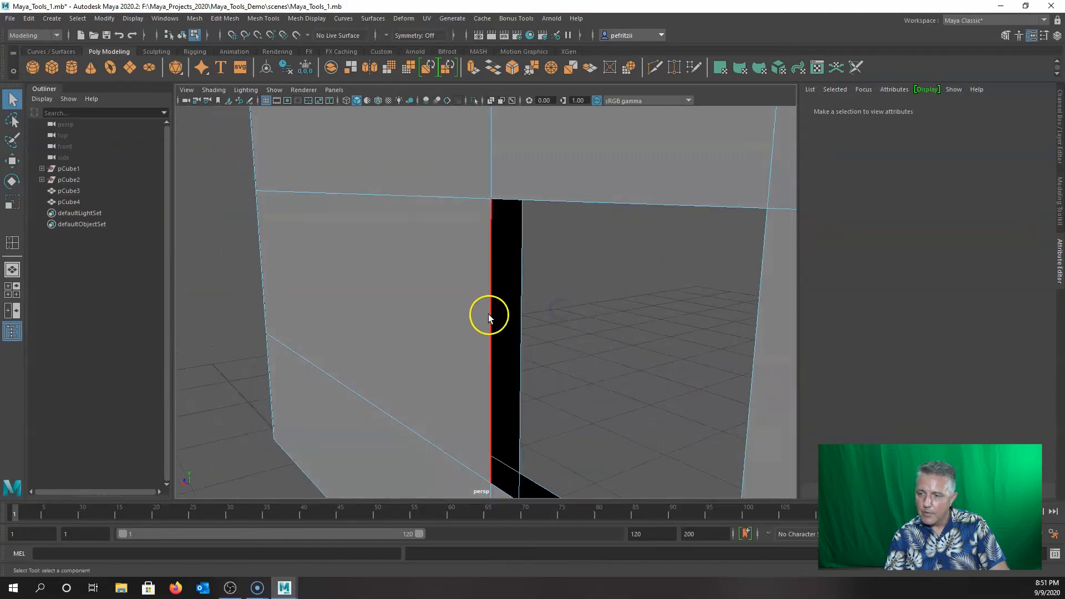
{"action": "left_click", "coordinate": [489, 314]}
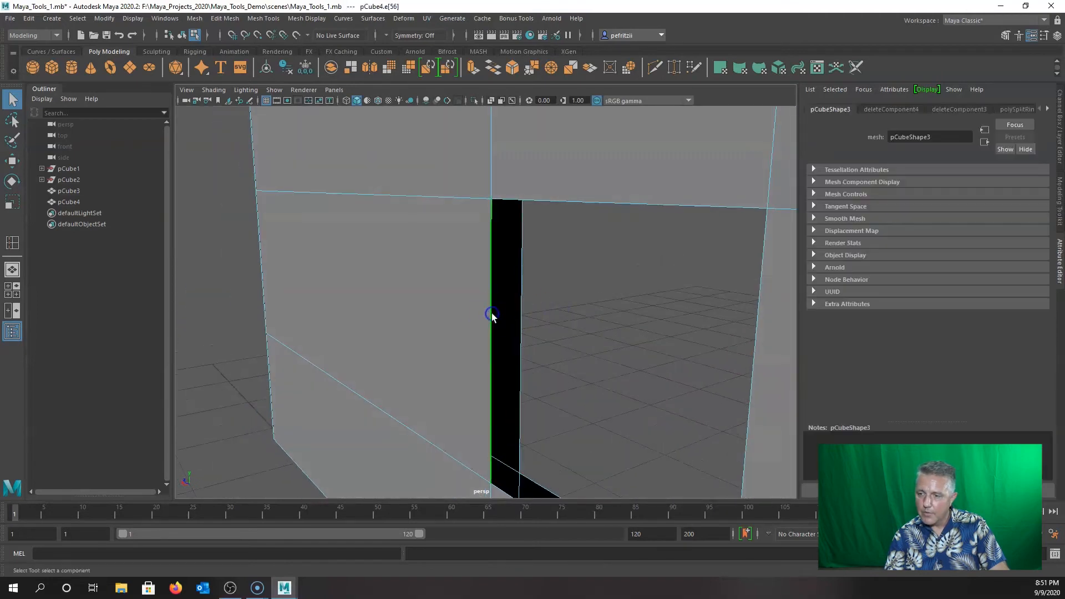
{"action": "left_click", "coordinate": [522, 315]}
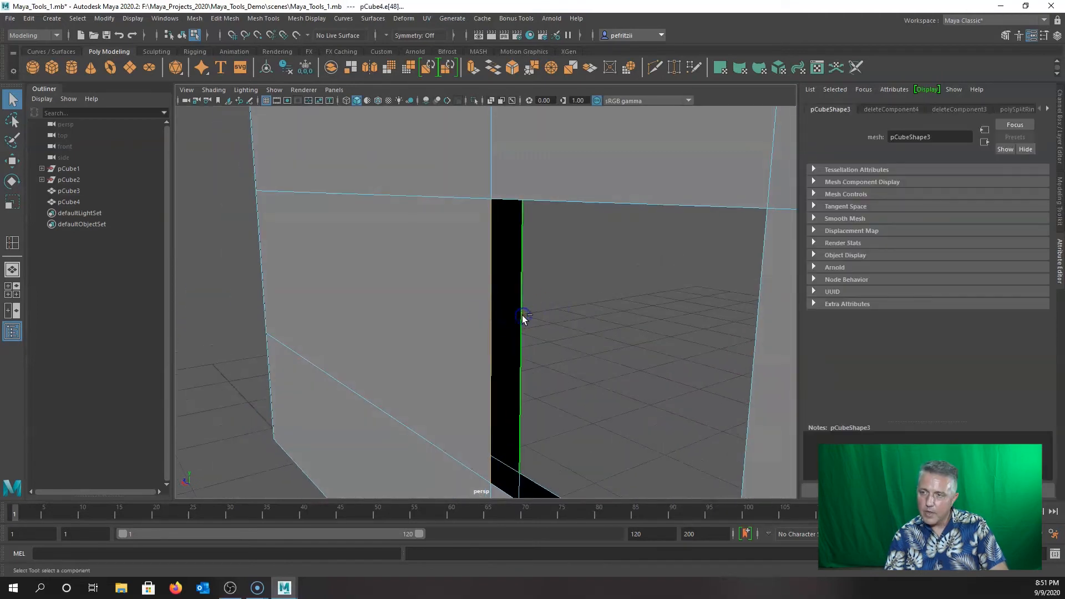
{"action": "left_click", "coordinate": [491, 66]}
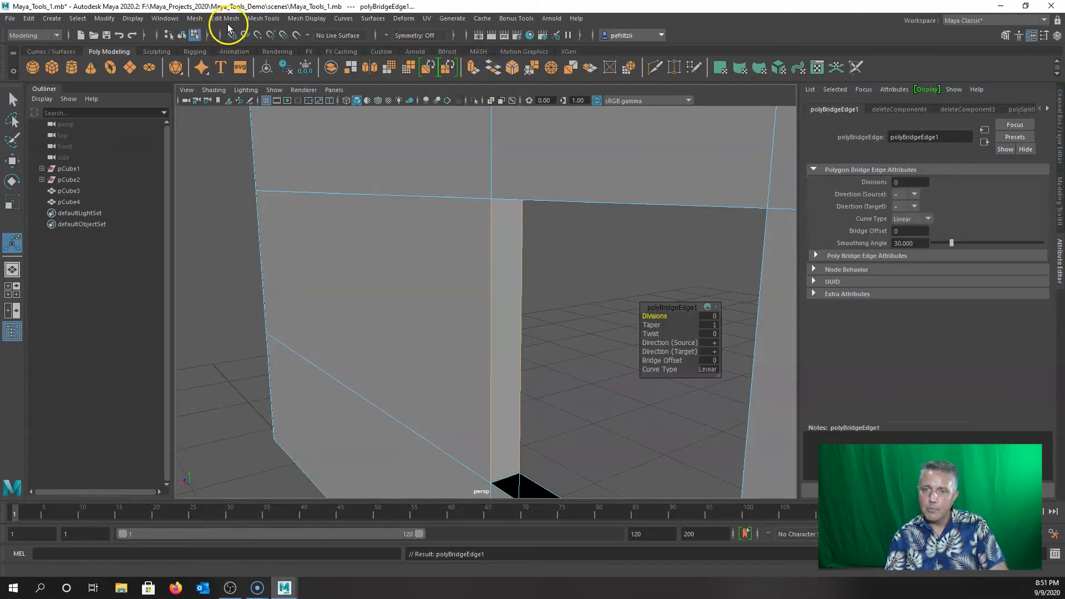
Select the front and back edges of the hole's top gap.
{"action": "left_click", "coordinate": [203, 20]}
{"action": "left_click", "coordinate": [222, 18]}
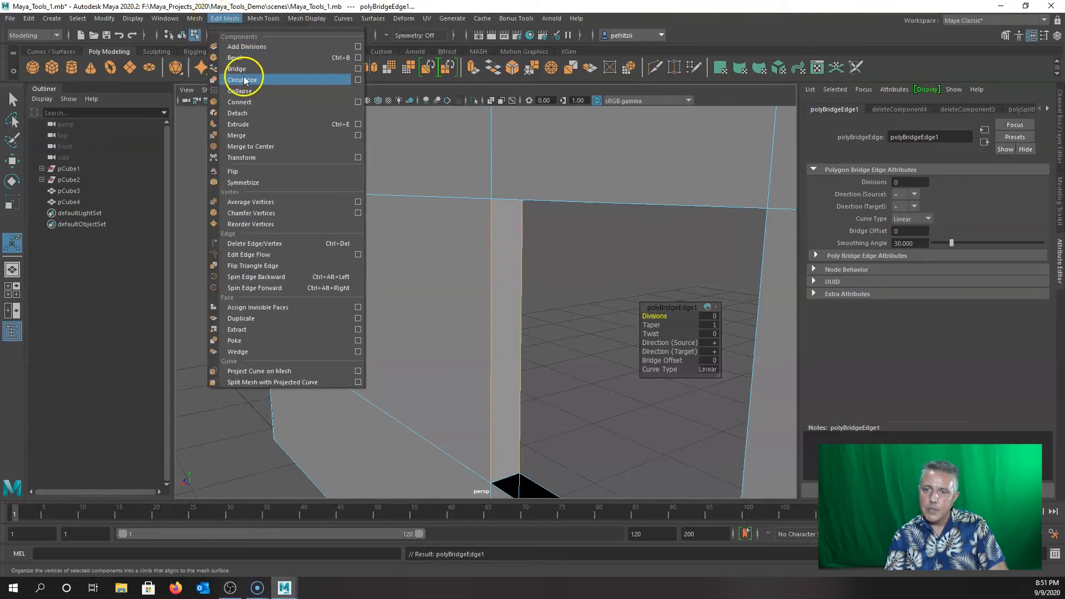
{"action": "left_click_drag", "start_coordinate": [571, 276], "coordinate": [576, 228], "text": "alt"}
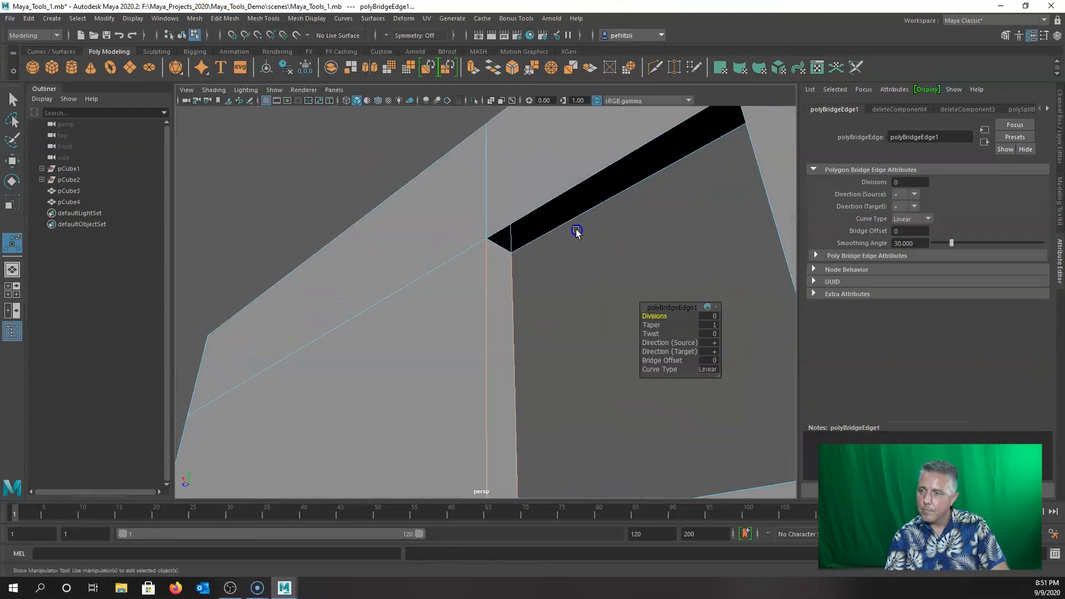
{"action": "left_click", "coordinate": [554, 194]}
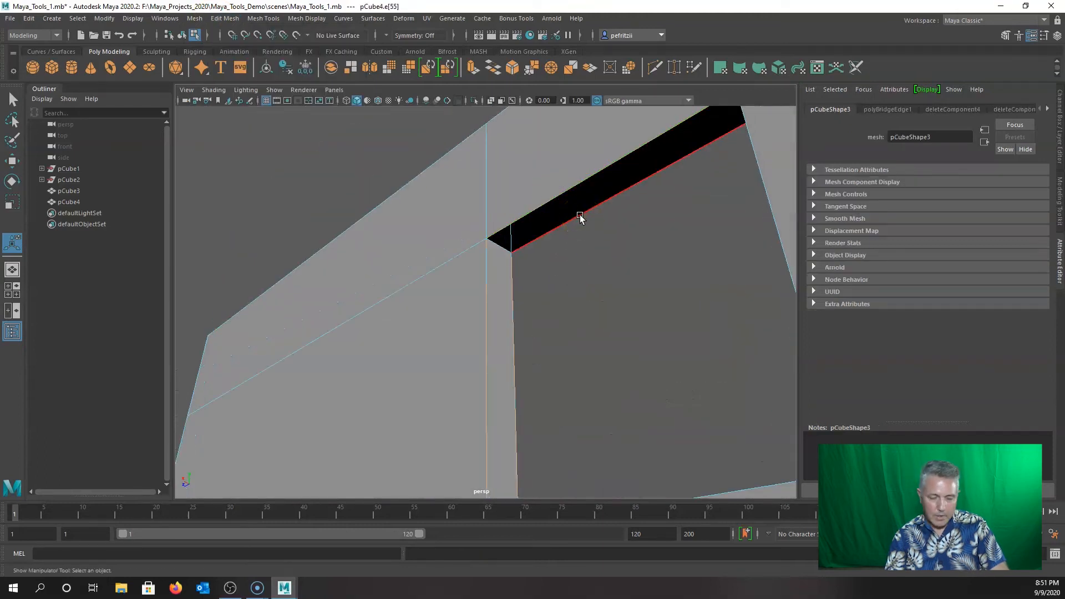
{"action": "left_click", "coordinate": [580, 215]}
{"action": "left_click", "coordinate": [611, 255]}
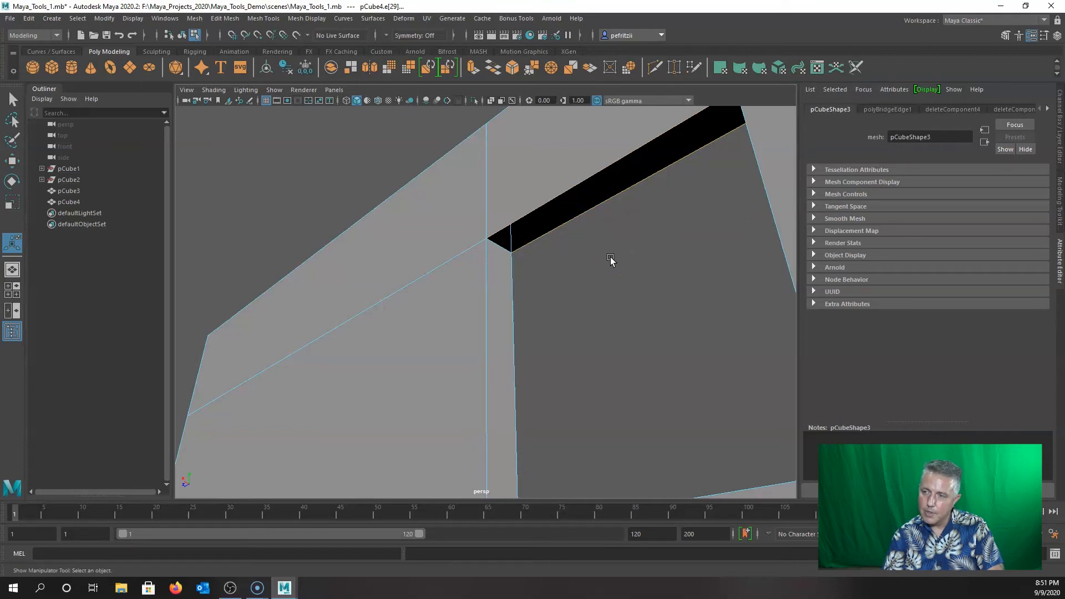
Bridge the top gap with G, then select and bridge the right gap's edges.
{"action": "key", "text": "g"}
{"action": "left_click_drag", "start_coordinate": [605, 251], "coordinate": [658, 278], "text": "alt"}
{"action": "left_click", "coordinate": [629, 275]}
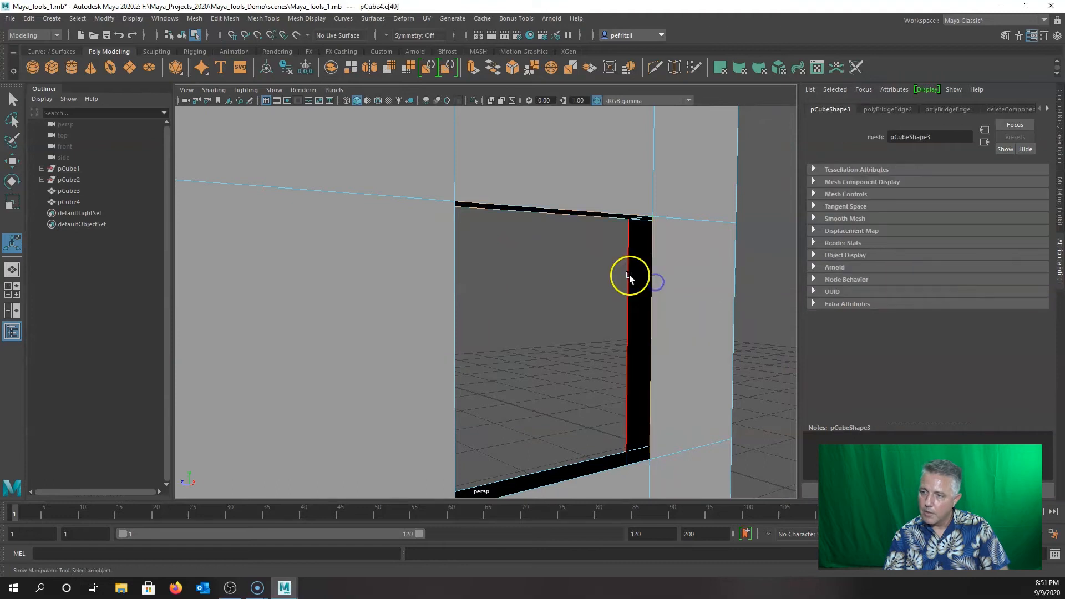
{"action": "left_click", "coordinate": [627, 277]}
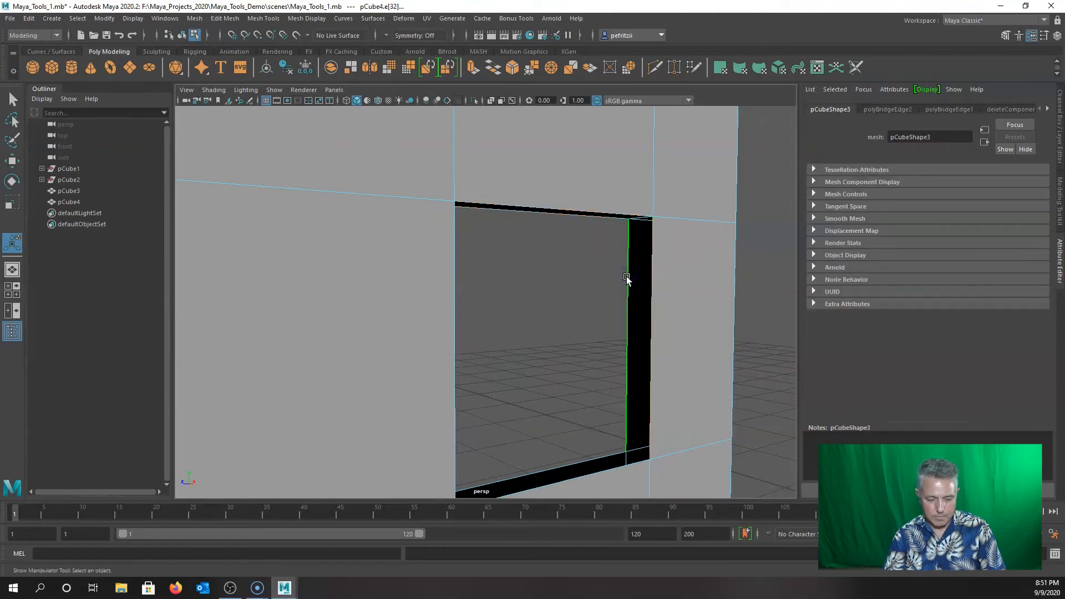
{"action": "key", "text": "g"}
Select the bottom gap's front and back edges and bridge them closed.
{"action": "left_click", "coordinate": [595, 476]}
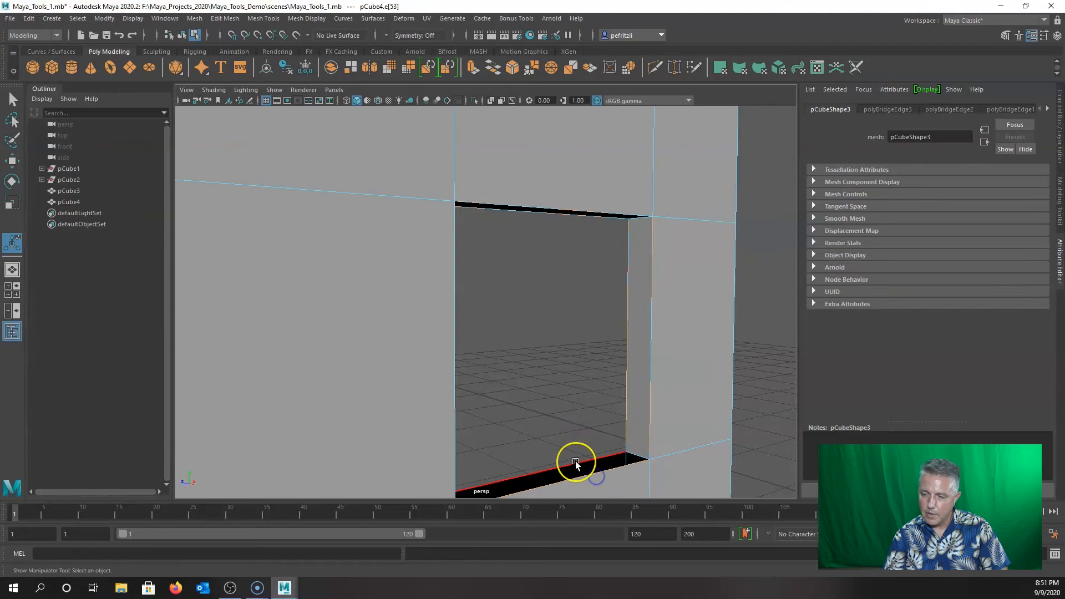
{"action": "left_click", "coordinate": [575, 462], "text": "shift"}
{"action": "left_click_drag", "start_coordinate": [557, 389], "coordinate": [521, 424], "text": "alt"}
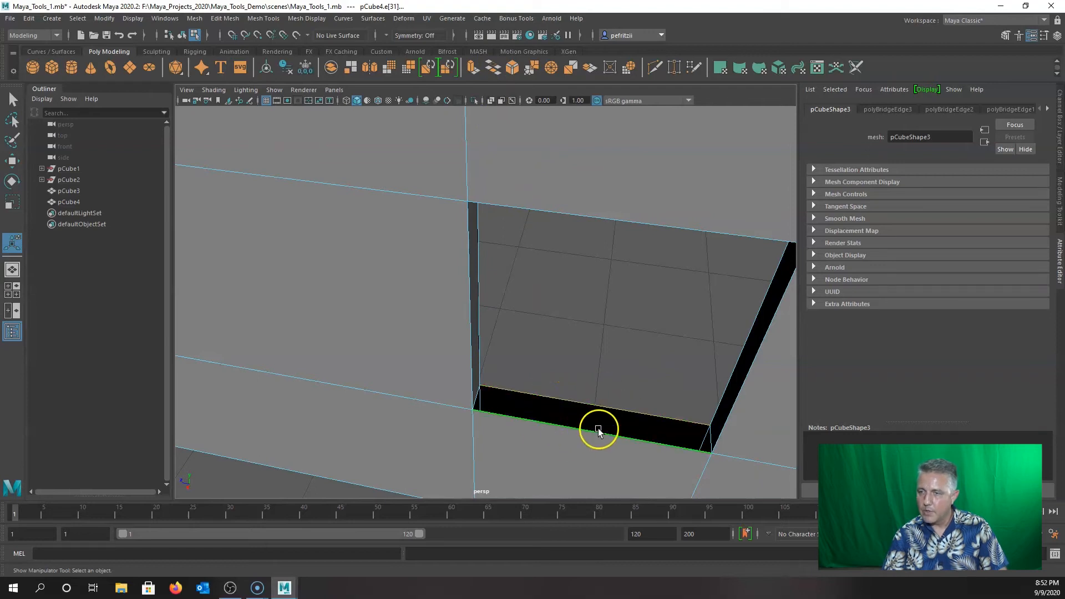
{"action": "left_click", "coordinate": [491, 70]}
Orbit around to inspect the lined window opening and return to object mode.
{"action": "left_click_drag", "start_coordinate": [541, 308], "coordinate": [453, 338], "text": "alt"}
{"action": "right_click_drag", "start_coordinate": [453, 339], "coordinate": [464, 340], "text": "alt"}
{"action": "left_click_drag", "start_coordinate": [429, 350], "coordinate": [476, 345], "text": "alt"}
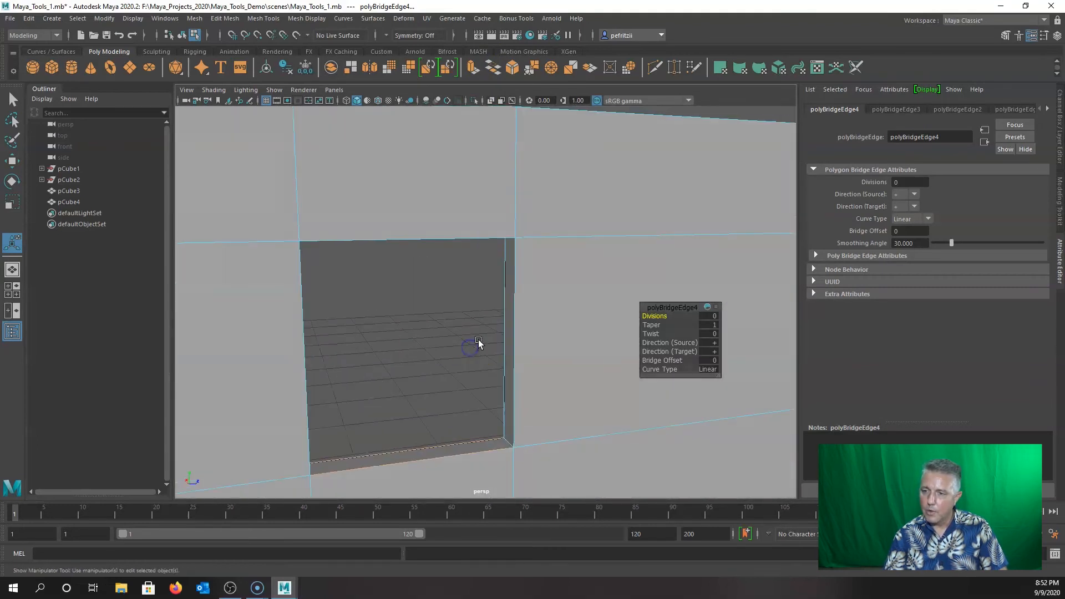
{"action": "middle_click_drag", "start_coordinate": [475, 345], "coordinate": [353, 311], "text": "alt"}
{"action": "scroll", "coordinate": [412, 335], "scroll_direction": "down", "scroll_amount": 5}
{"action": "left_click_drag", "start_coordinate": [482, 344], "coordinate": [452, 340], "text": "alt"}
{"action": "middle_click_drag", "start_coordinate": [491, 330], "coordinate": [419, 343], "text": "alt"}
{"action": "left_click_drag", "start_coordinate": [418, 343], "coordinate": [428, 341], "text": "alt"}
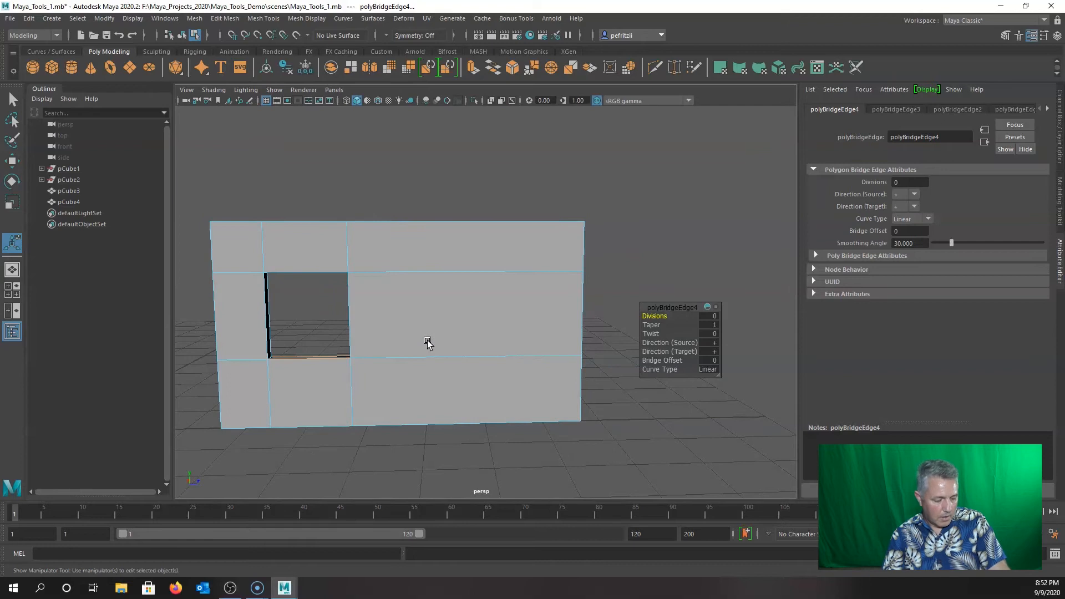
{"action": "right_click_drag", "start_coordinate": [428, 328], "coordinate": [475, 262]}
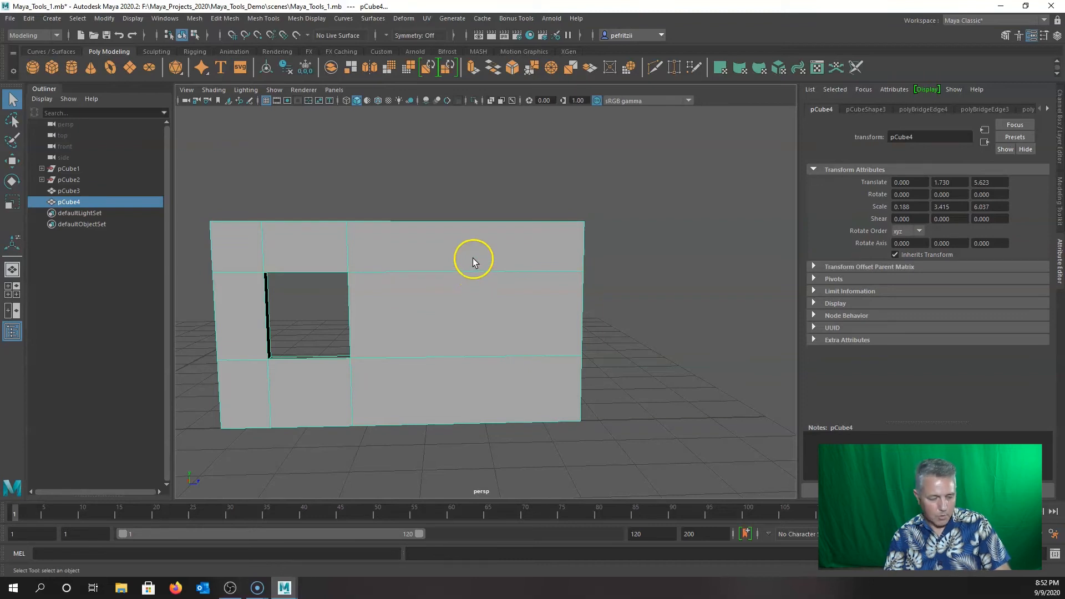
Insert three vertical edge loops across the wall to outline the doorway.
{"action": "right_click_drag", "start_coordinate": [470, 243], "coordinate": [416, 260], "text": "shift"}
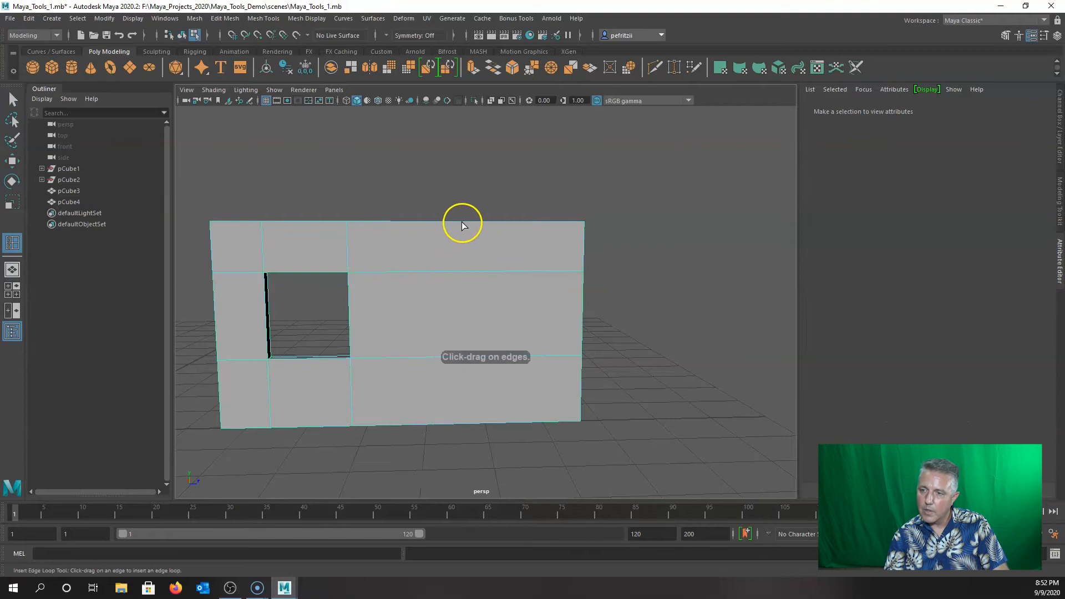
{"action": "left_click_drag", "start_coordinate": [448, 225], "coordinate": [438, 226]}
{"action": "left_click", "coordinate": [522, 225]}
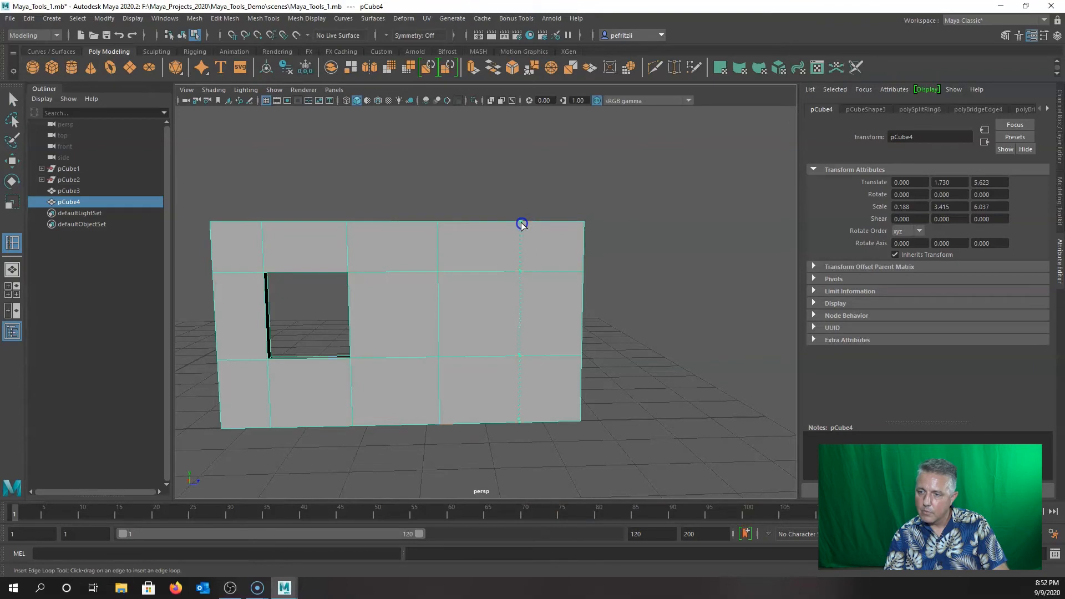
{"action": "left_click_drag", "start_coordinate": [525, 222], "coordinate": [525, 223]}
Select the upper and lower door faces on both sides and delete them.
{"action": "mouse_move", "coordinate": [492, 306]}
{"action": "left_mouse_down", "text": "alt"}
{"action": "mouse_move", "coordinate": [464, 315]}
{"action": "mouse_move", "coordinate": [477, 314]}
{"action": "left_mouse_up", "text": "alt"}
{"action": "key", "text": "q"}
{"action": "right_click_drag", "start_coordinate": [477, 313], "coordinate": [480, 304]}
{"action": "left_click", "coordinate": [481, 300]}
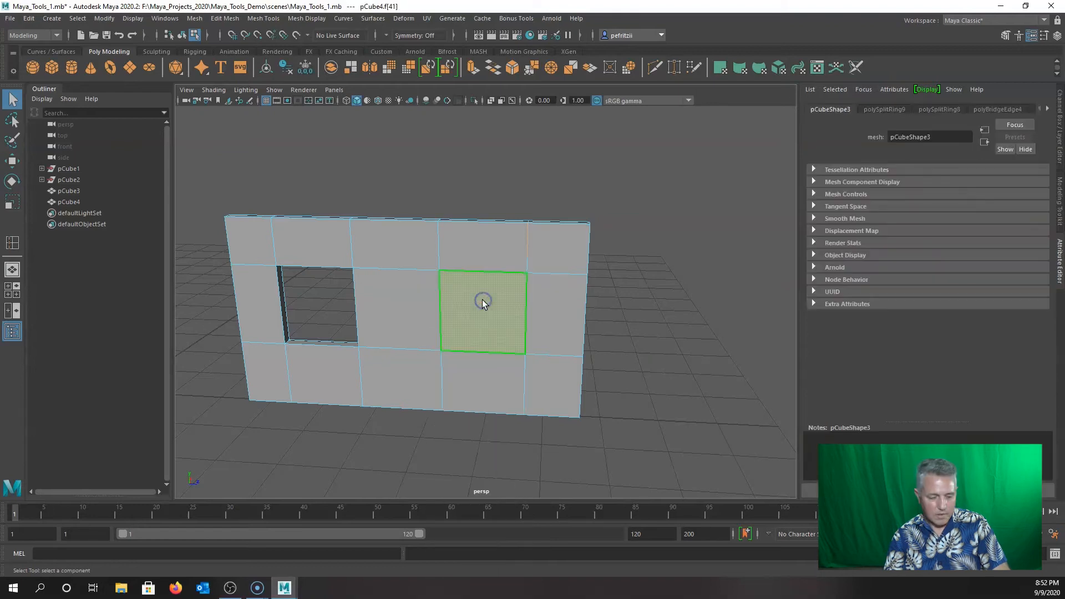
{"action": "left_click", "coordinate": [475, 364], "text": "shift"}
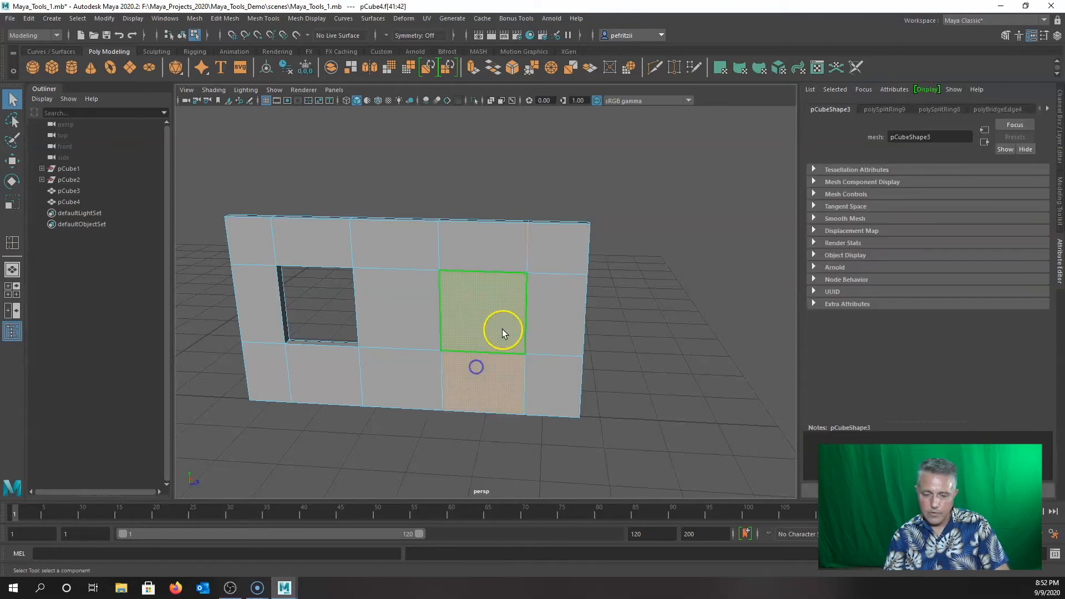
{"action": "left_click_drag", "start_coordinate": [506, 297], "coordinate": [300, 302], "text": "alt"}
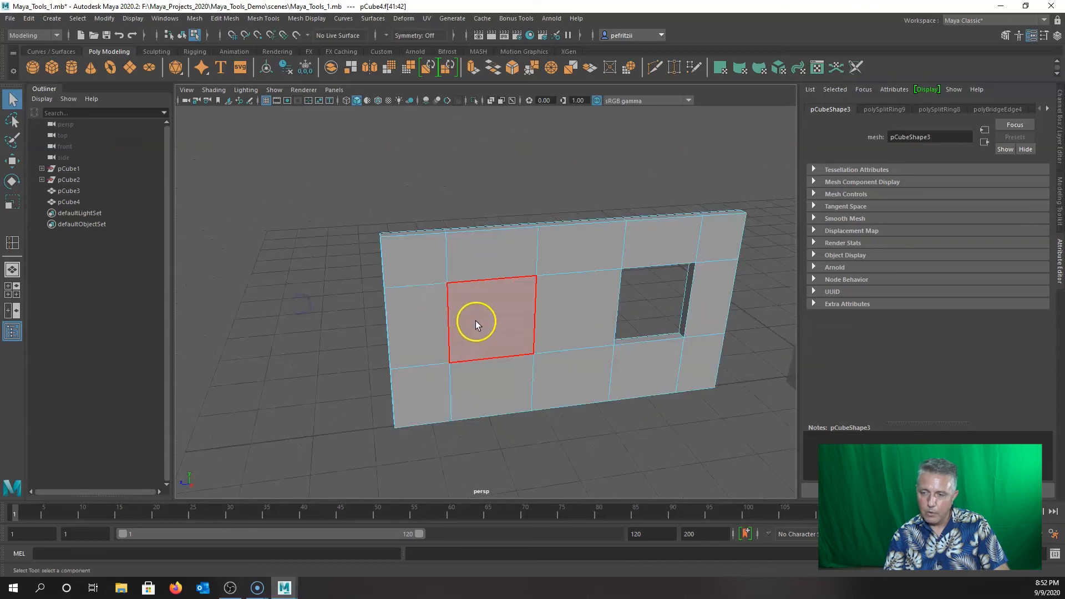
{"action": "left_click", "coordinate": [477, 319]}
{"action": "left_click", "coordinate": [490, 373], "text": "shift"}
{"action": "left_click_drag", "start_coordinate": [353, 312], "coordinate": [513, 307], "text": "alt"}
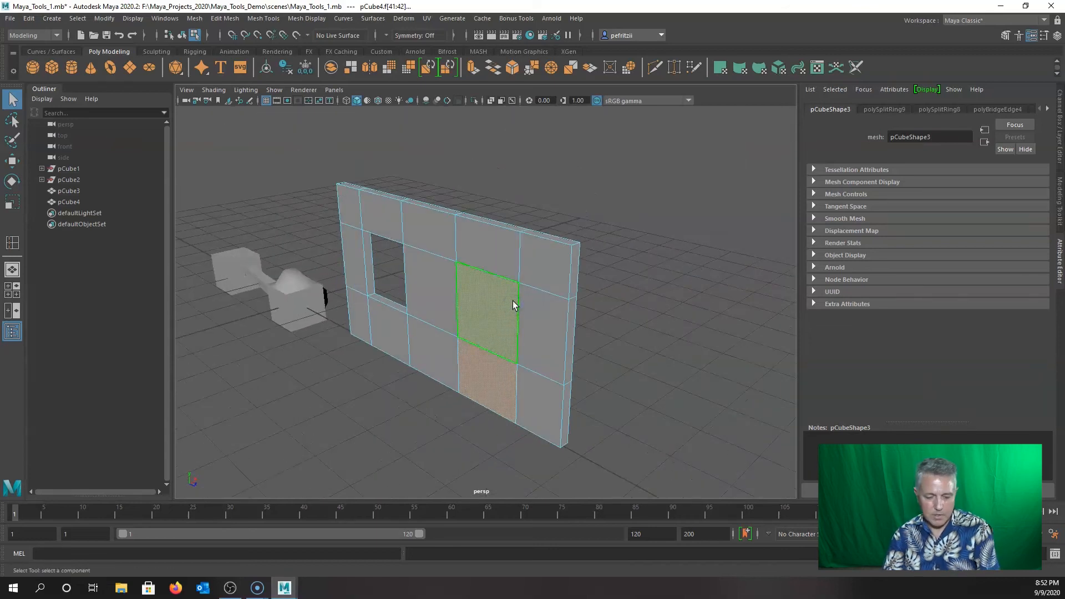
{"action": "key", "text": "Delete"}
Delete the floor face at the base of the door opening.
{"action": "left_click", "coordinate": [485, 384]}
{"action": "left_click", "coordinate": [481, 400]}
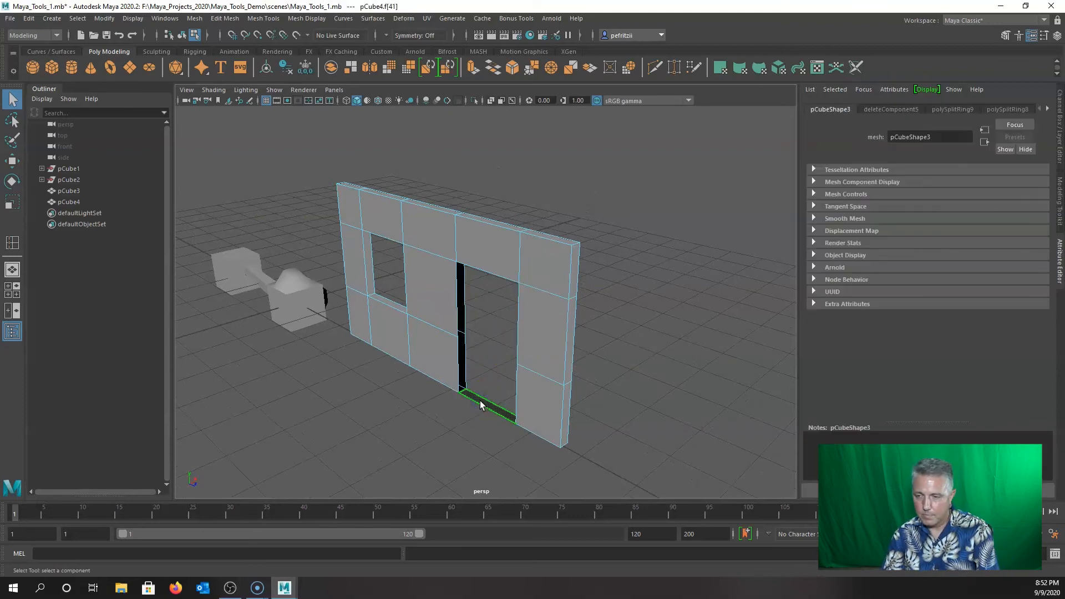
{"action": "key", "text": "Delete"}
Select the door jamb gap's edges and bridge them closed.
{"action": "scroll", "coordinate": [481, 400], "scroll_direction": "up", "scroll_amount": 5}
{"action": "left_click_drag", "start_coordinate": [480, 400], "coordinate": [487, 333], "text": "alt"}
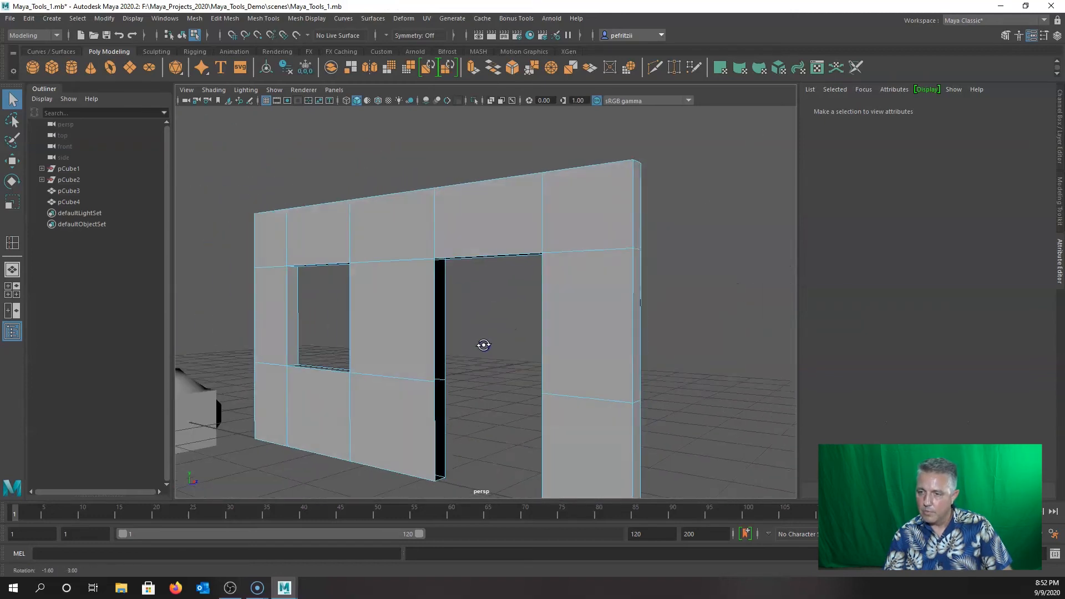
{"action": "right_click_drag", "start_coordinate": [488, 282], "coordinate": [489, 253]}
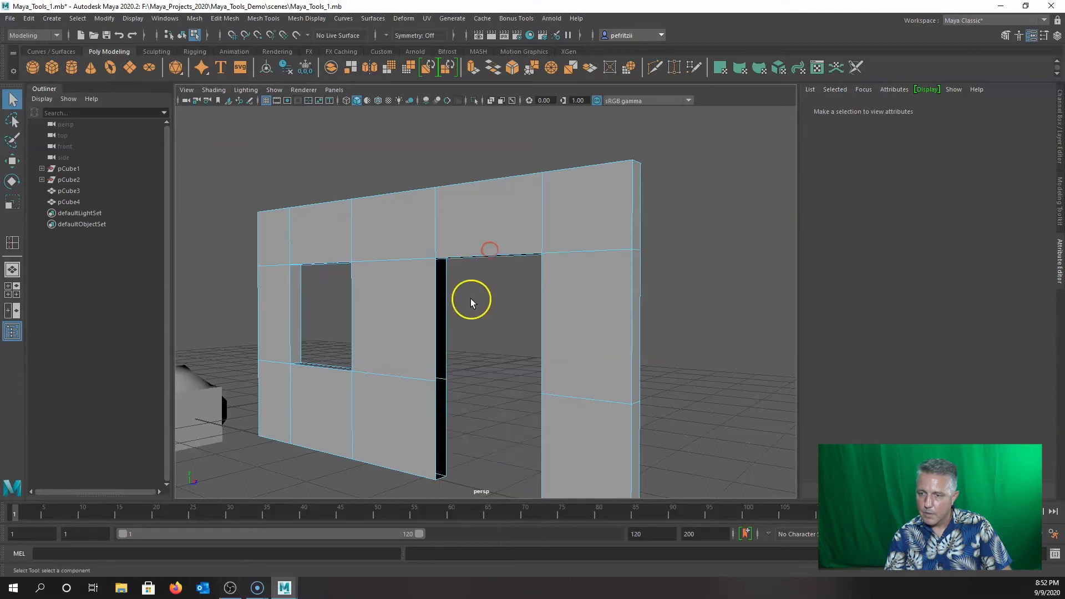
{"action": "scroll", "coordinate": [467, 302], "scroll_direction": "up", "scroll_amount": 3}
{"action": "left_click", "coordinate": [411, 323]}
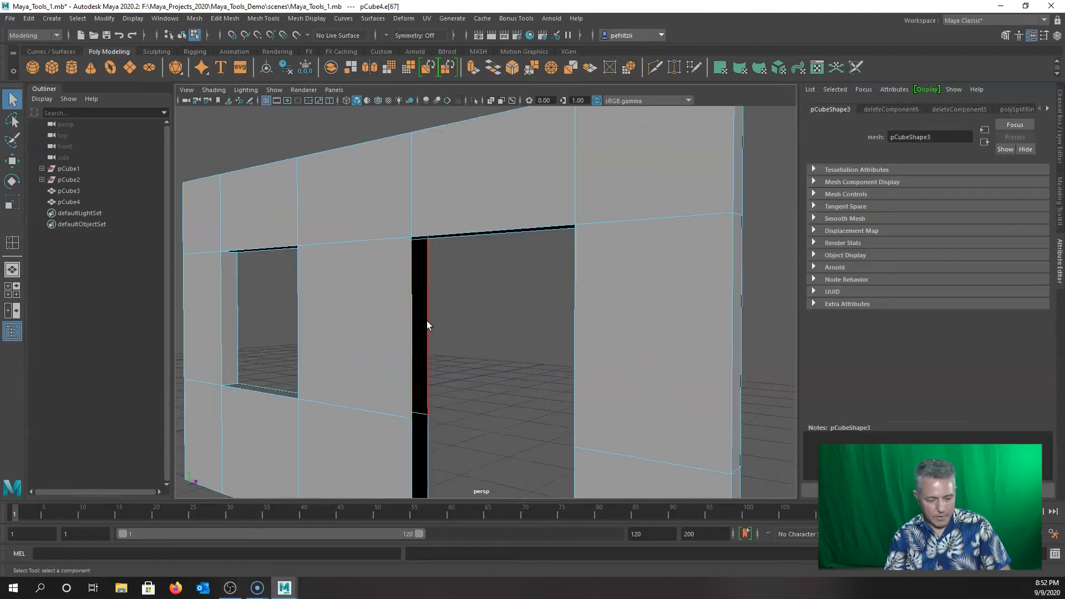
{"action": "left_click", "coordinate": [427, 320], "text": "shift"}
{"action": "left_click", "coordinate": [413, 442], "text": "shift"}
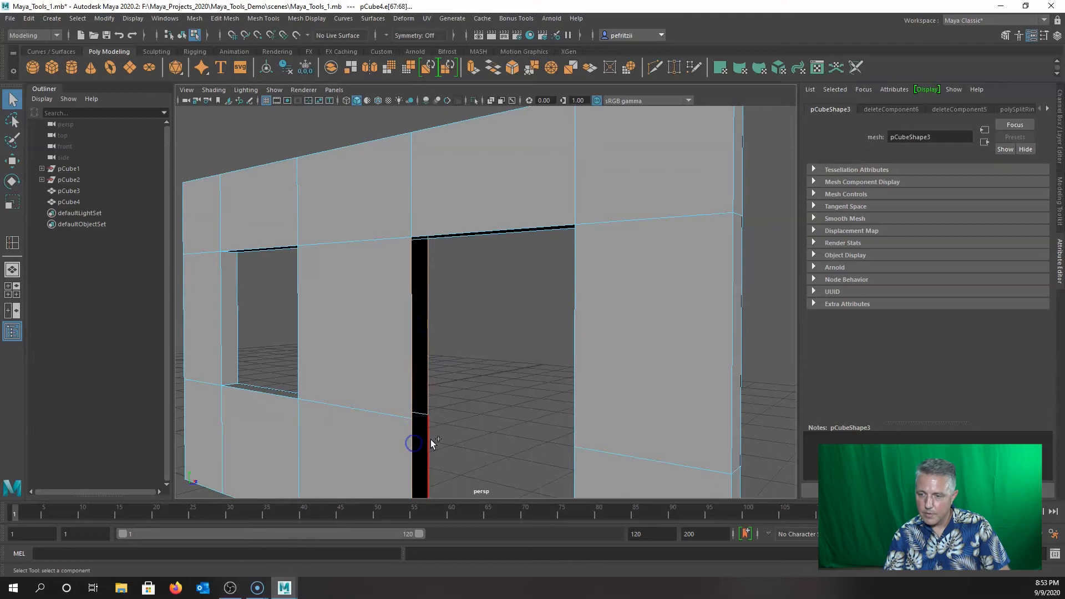
{"action": "left_click", "coordinate": [484, 237], "text": "shift"}
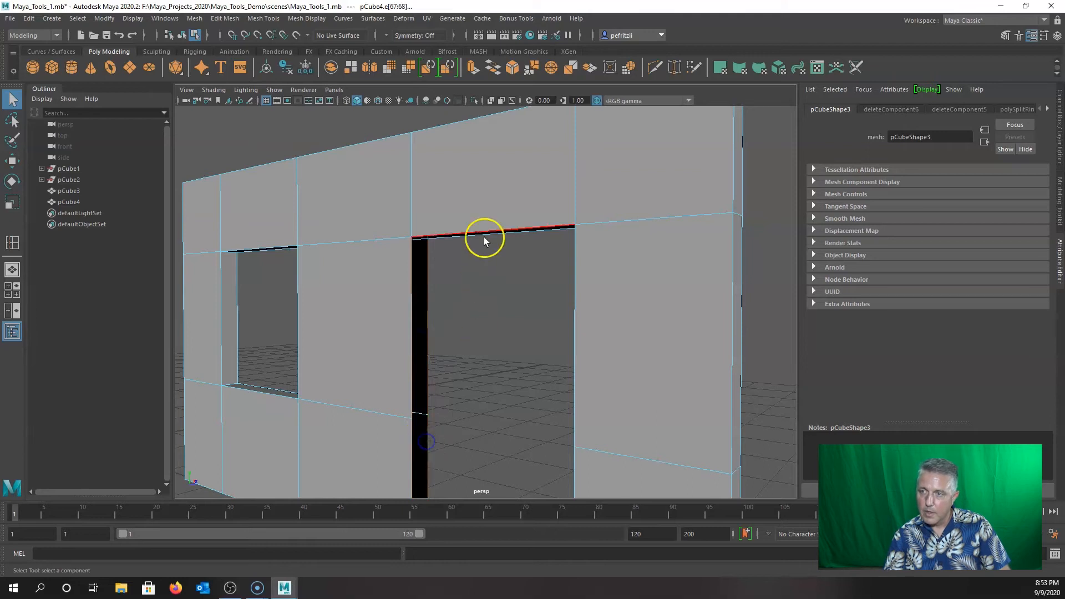
{"action": "left_click", "coordinate": [495, 65]}
Select the door top gap's edges and bridge them with G.
{"action": "left_click_drag", "start_coordinate": [478, 303], "coordinate": [511, 272], "text": "alt"}
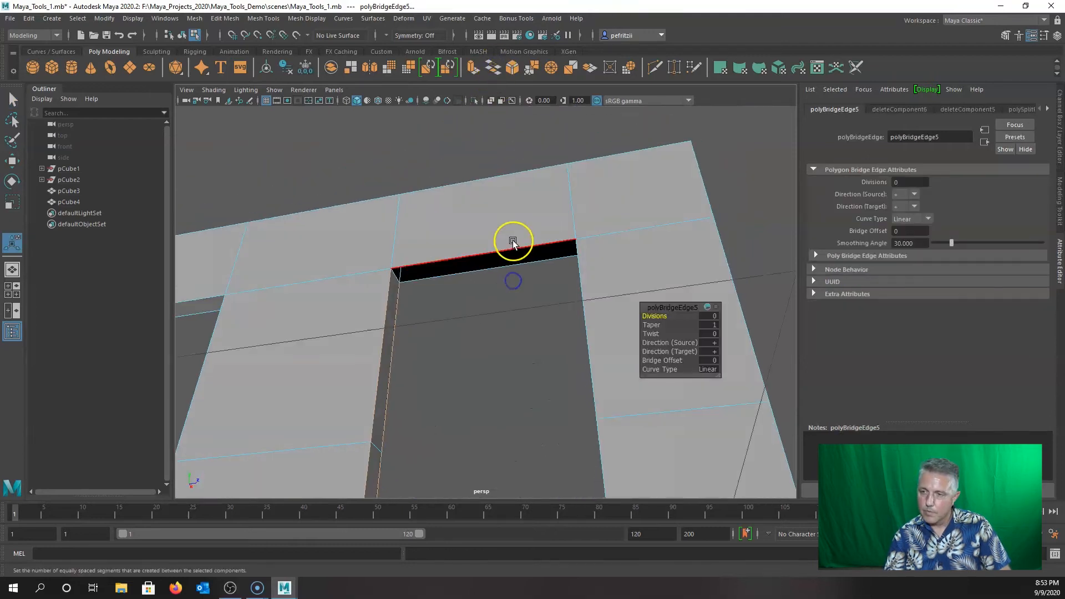
{"action": "left_click", "coordinate": [512, 261]}
{"action": "left_click", "coordinate": [512, 265], "text": "shift"}
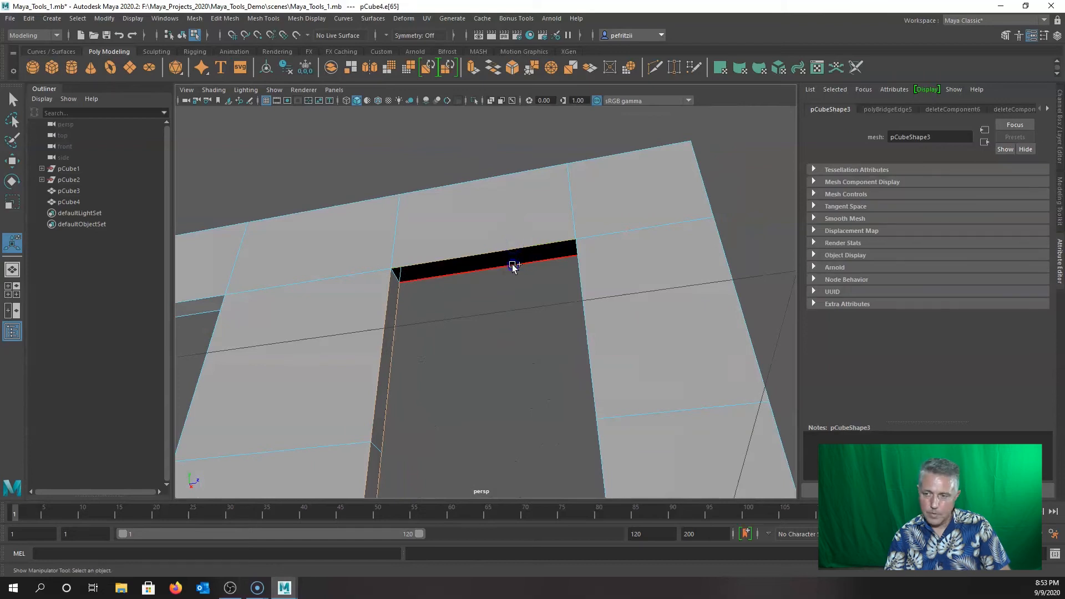
{"action": "key", "text": "g"}
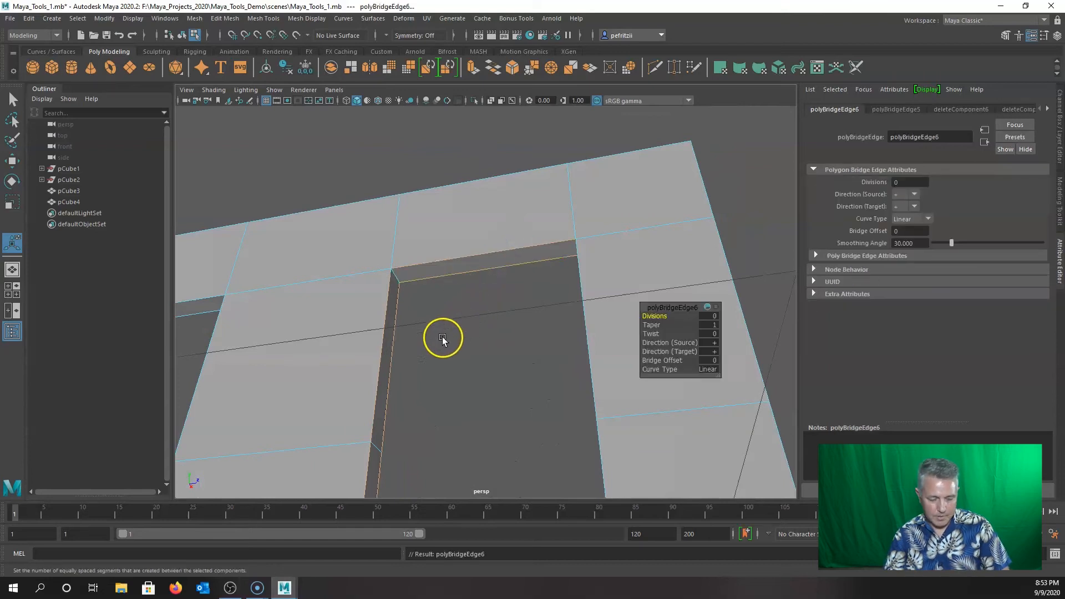
Select the four remaining door-frame side edges and bridge them with G.
{"action": "left_click_drag", "start_coordinate": [437, 340], "coordinate": [532, 369], "text": "alt"}
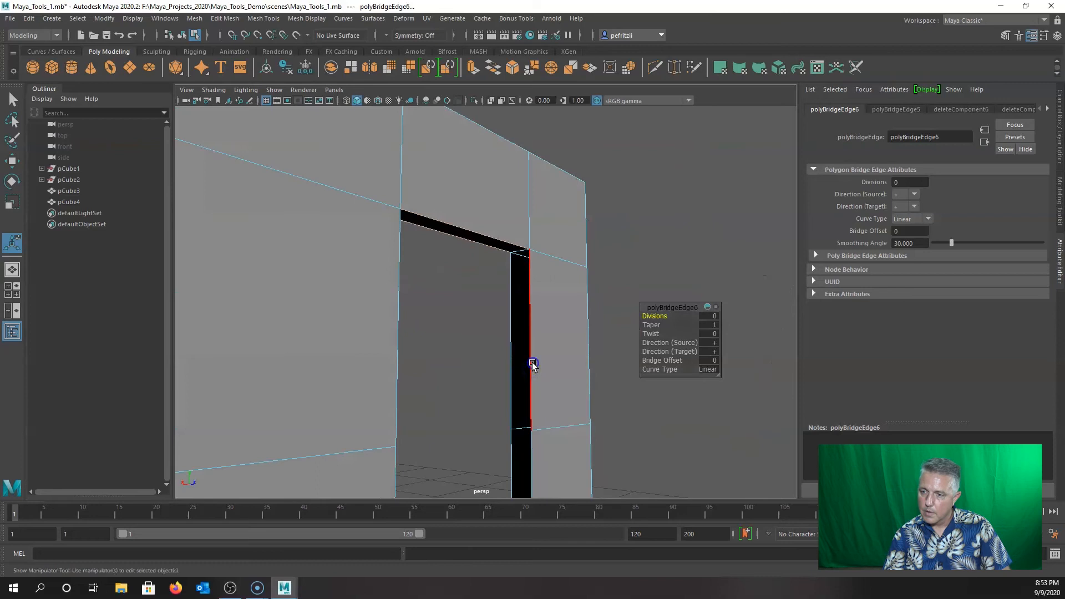
{"action": "left_click", "coordinate": [513, 358]}
{"action": "left_click", "coordinate": [514, 357], "text": "shift"}
{"action": "left_click", "coordinate": [531, 444], "text": "shift"}
{"action": "left_click", "coordinate": [508, 446], "text": "shift"}
{"action": "key", "text": "g"}
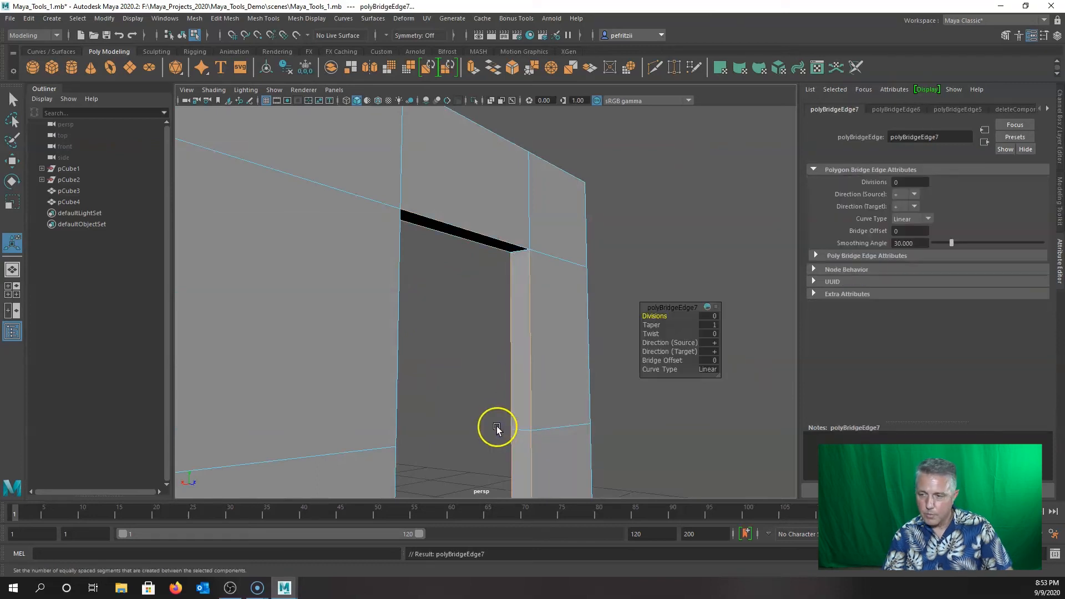
Select the window's top edge, then switch the wall back to object mode.
{"action": "scroll", "coordinate": [497, 427], "scroll_direction": "down", "scroll_amount": 5}
{"action": "left_click_drag", "start_coordinate": [453, 381], "coordinate": [388, 326], "text": "alt"}
{"action": "left_click", "coordinate": [371, 263]}
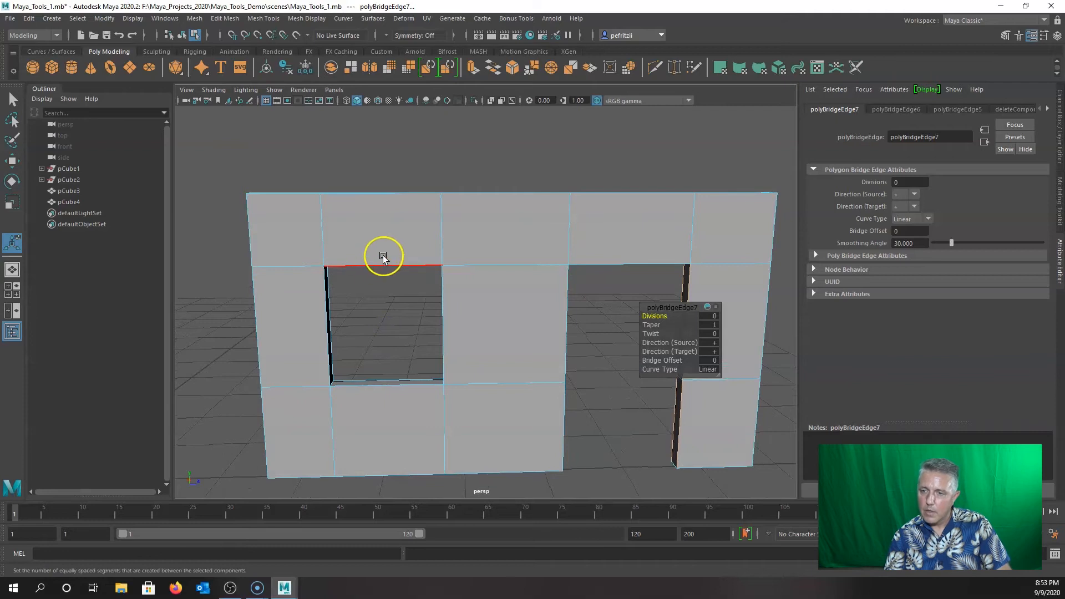
{"action": "mouse_move", "coordinate": [246, 259]}
{"action": "right_mouse_down"}
{"action": "mouse_move", "coordinate": [304, 242]}
{"action": "mouse_move", "coordinate": [302, 257]}
{"action": "mouse_move", "coordinate": [257, 273]}
{"action": "right_mouse_up"}
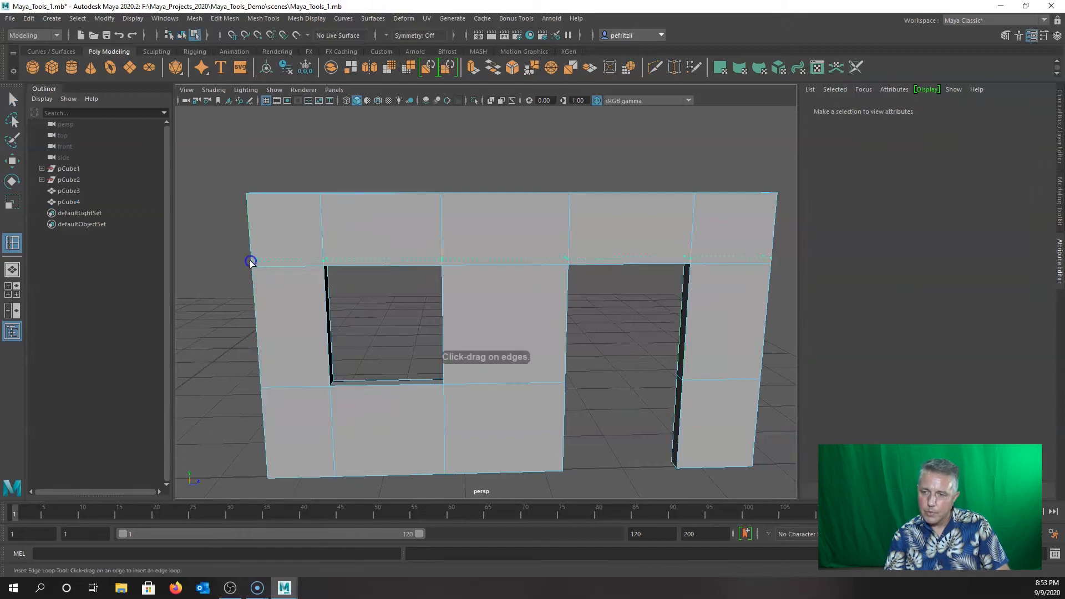
Insert edge loops near the wall's top and along the window's bottom.
{"action": "left_click", "coordinate": [251, 263]}
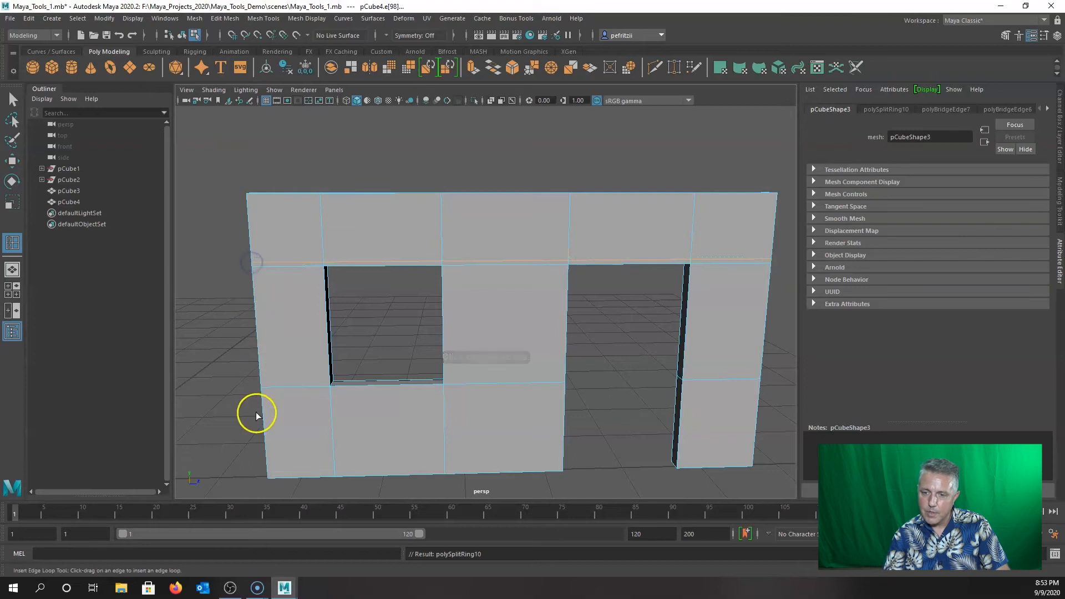
{"action": "left_click_drag", "start_coordinate": [262, 392], "coordinate": [263, 393]}
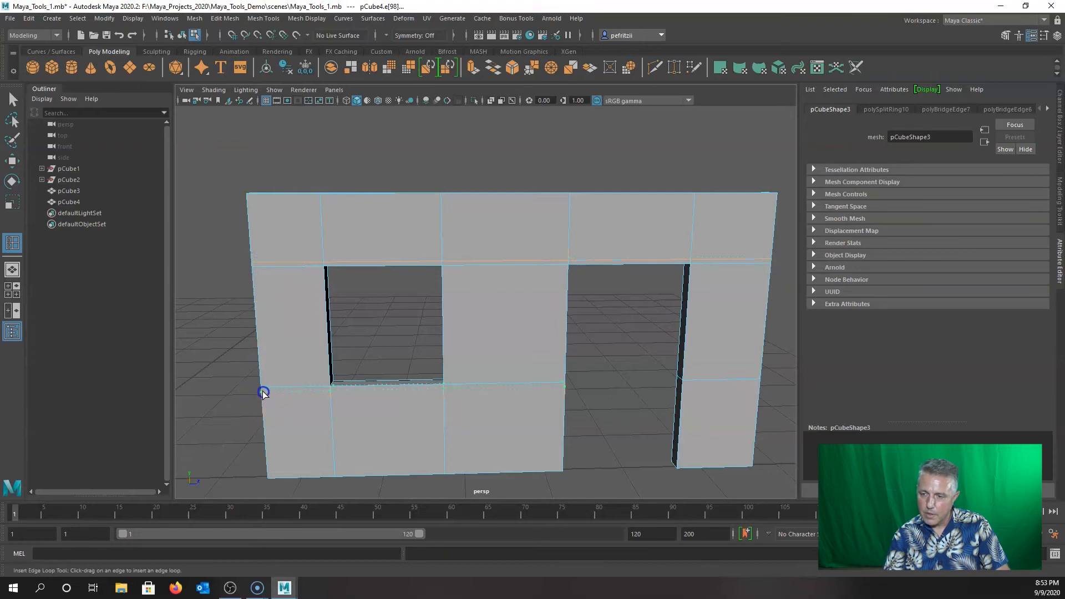
{"action": "left_click_drag", "start_coordinate": [263, 392], "coordinate": [263, 393]}
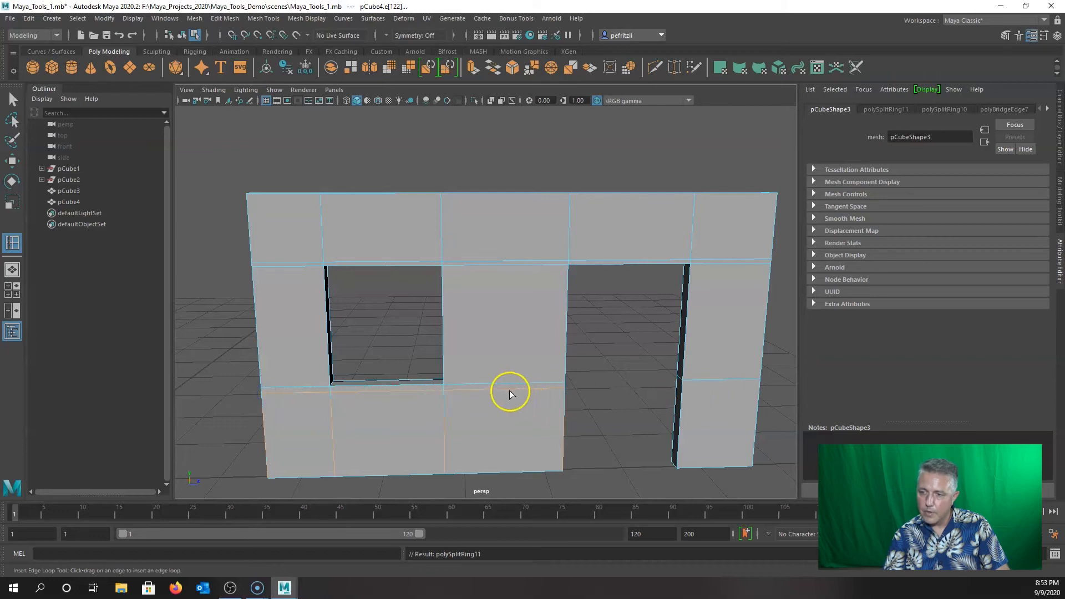
Orbit to an angled view and nudge the edge beneath the window upward.
{"action": "left_click_drag", "start_coordinate": [468, 391], "coordinate": [444, 388], "text": "alt"}
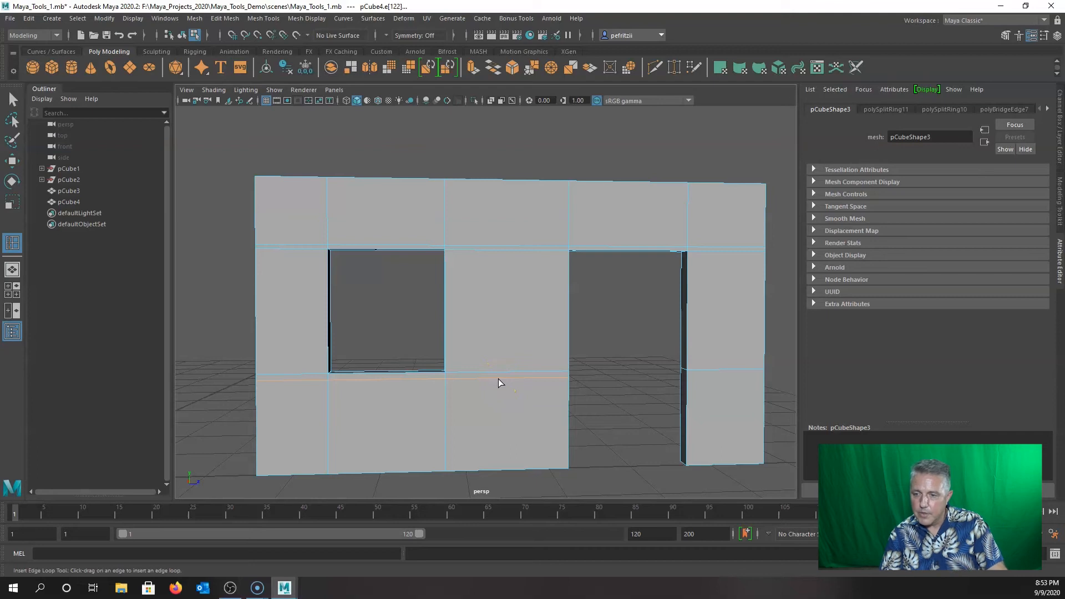
{"action": "scroll", "coordinate": [499, 378], "scroll_direction": "up", "scroll_amount": 3}
{"action": "mouse_move", "coordinate": [498, 377]}
{"action": "left_mouse_down", "text": "alt"}
{"action": "mouse_move", "coordinate": [456, 376]}
{"action": "mouse_move", "coordinate": [478, 376]}
{"action": "left_mouse_up", "text": "alt"}
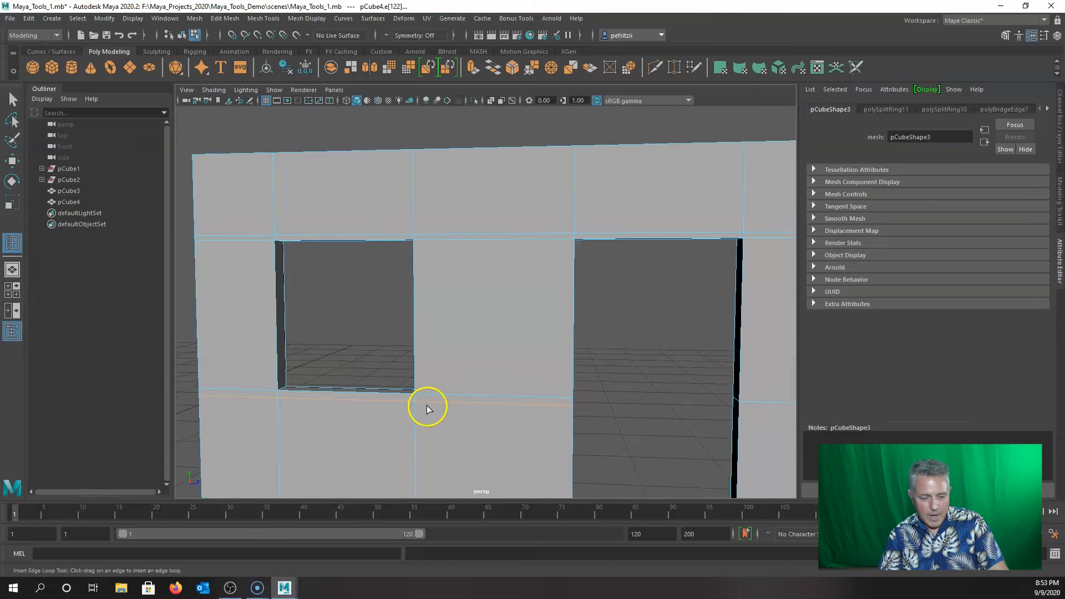
{"action": "mouse_move", "coordinate": [427, 403]}
{"action": "left_mouse_down"}
{"action": "mouse_move", "coordinate": [409, 414]}
{"action": "mouse_move", "coordinate": [545, 403]}
{"action": "left_mouse_up"}
{"action": "left_click_drag", "start_coordinate": [385, 348], "coordinate": [386, 344]}
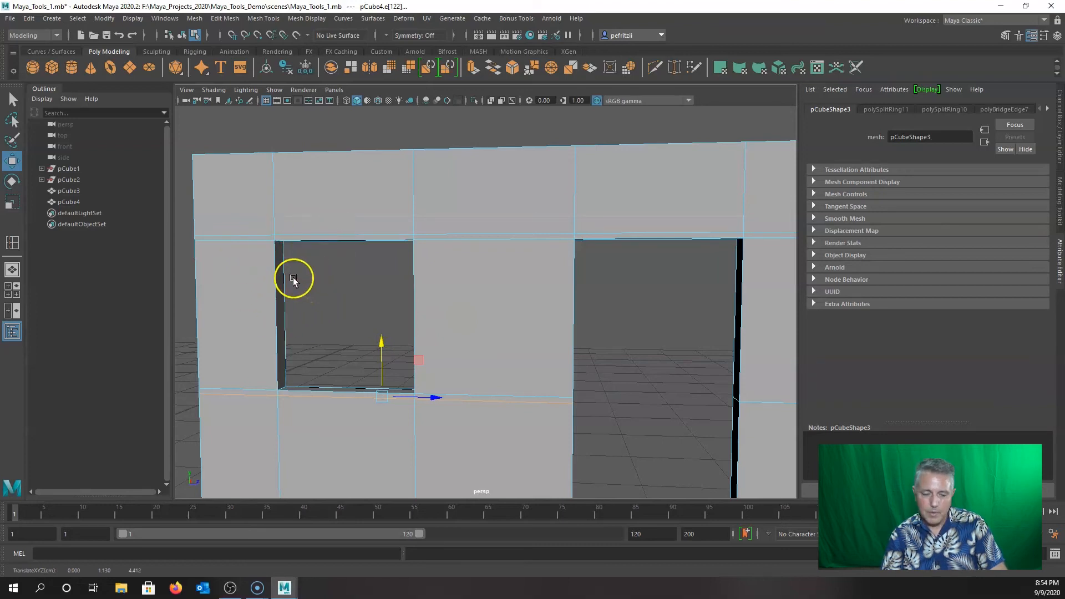
Select the top-left edge and the edge left of the window, raise them, then undo.
{"action": "left_click", "coordinate": [264, 155]}
{"action": "left_click", "coordinate": [247, 236]}
{"action": "left_click", "coordinate": [233, 187]}
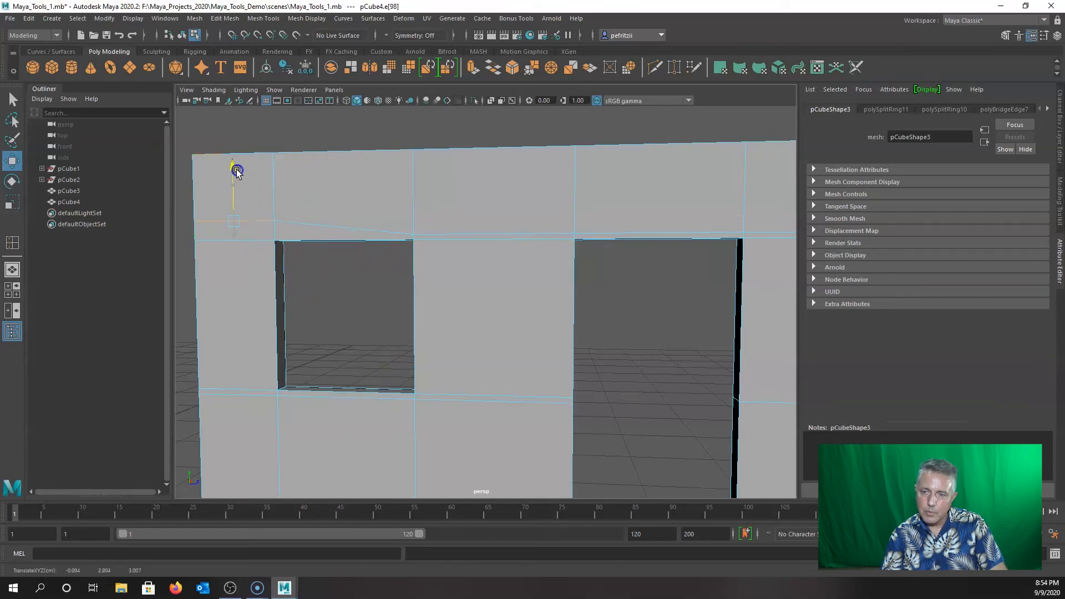
{"action": "left_click_drag", "start_coordinate": [239, 168], "coordinate": [239, 150]}
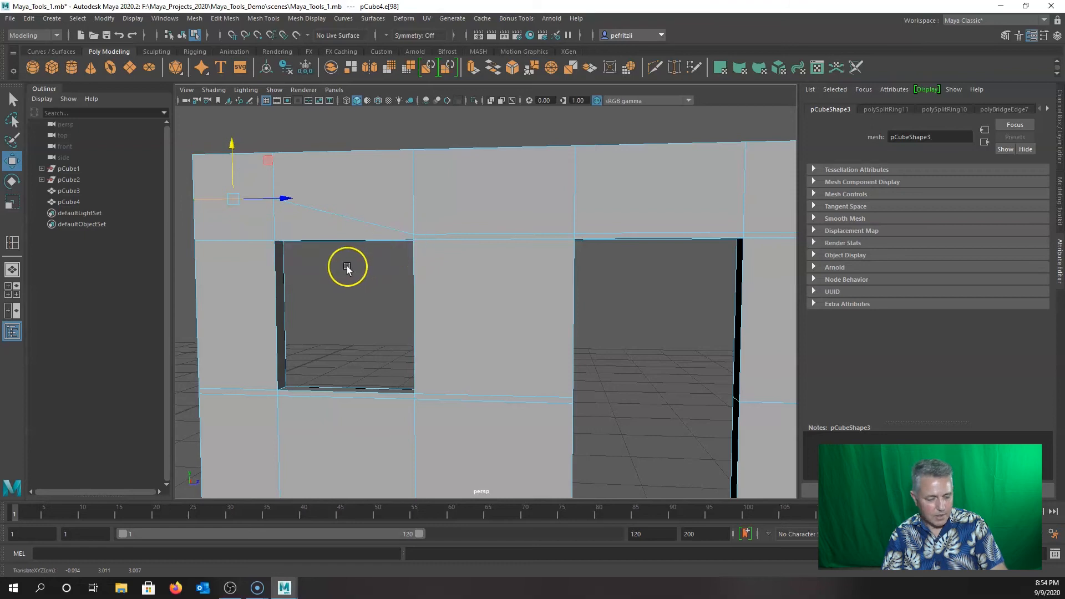
{"action": "key", "text": "ctrl+z"}
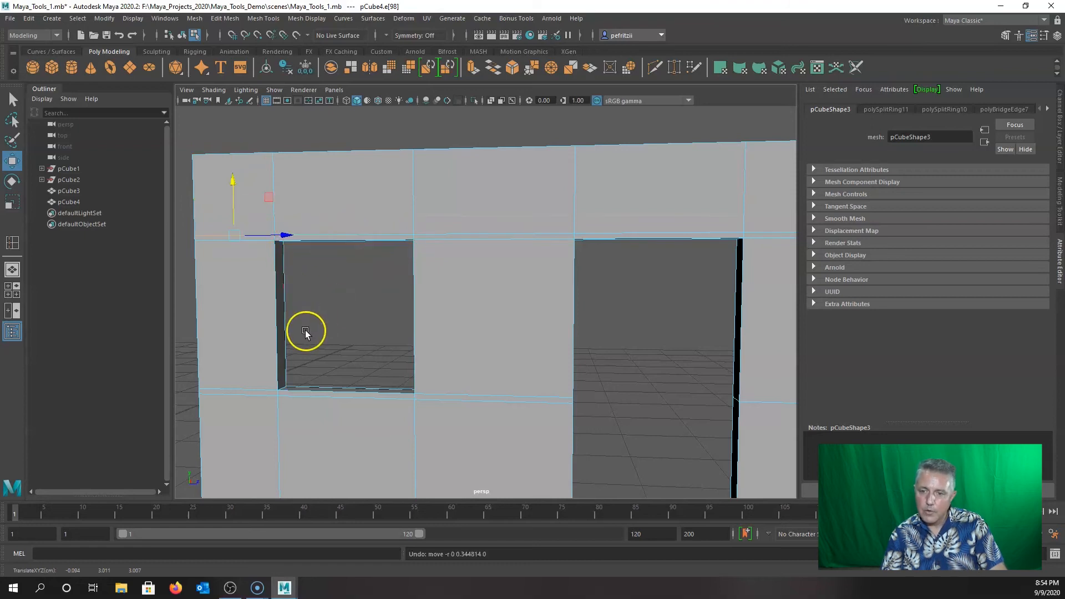
Reselect the edges above and left of the window and move them vertically to level the openings.
{"action": "left_click", "coordinate": [451, 231]}
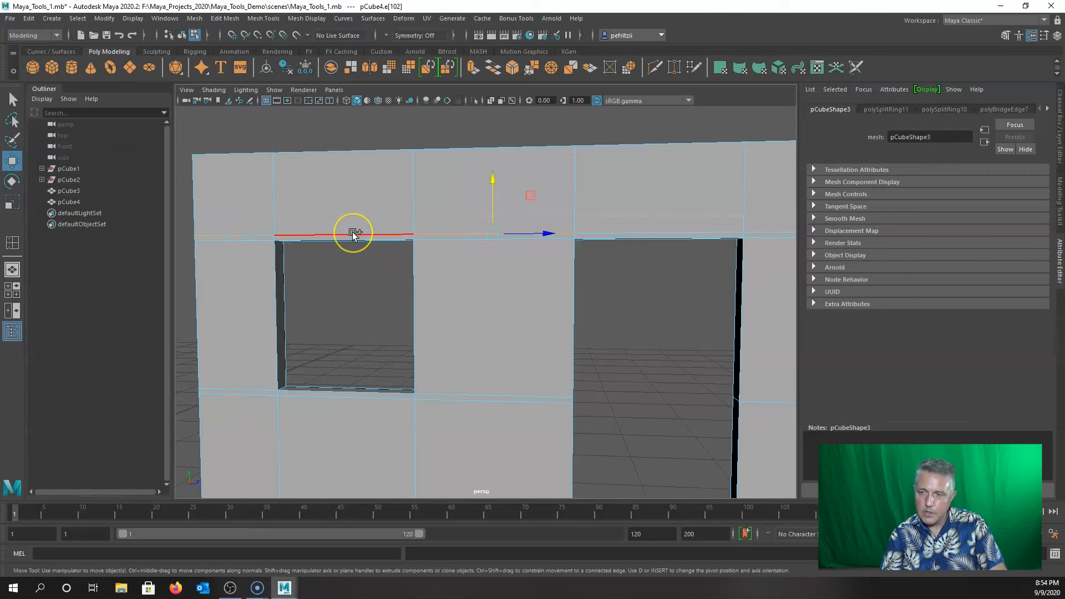
{"action": "left_click", "coordinate": [353, 233]}
{"action": "left_click_drag", "start_coordinate": [294, 262], "coordinate": [315, 270], "text": "alt"}
{"action": "left_click", "coordinate": [511, 201]}
{"action": "left_click_drag", "start_coordinate": [537, 191], "coordinate": [536, 192]}
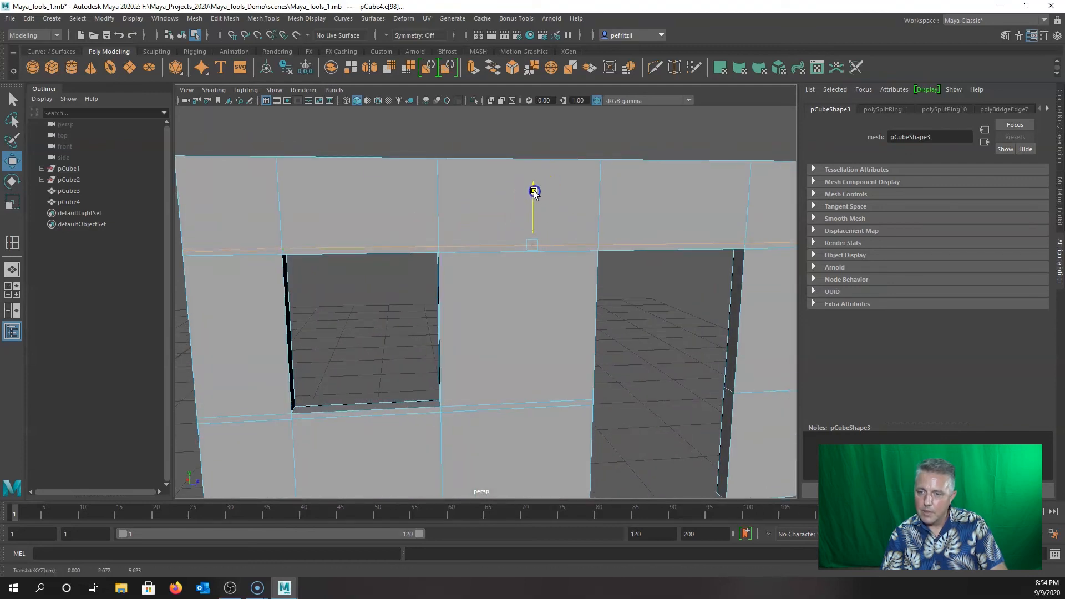
{"action": "left_click_drag", "start_coordinate": [401, 305], "coordinate": [386, 296], "text": "alt"}
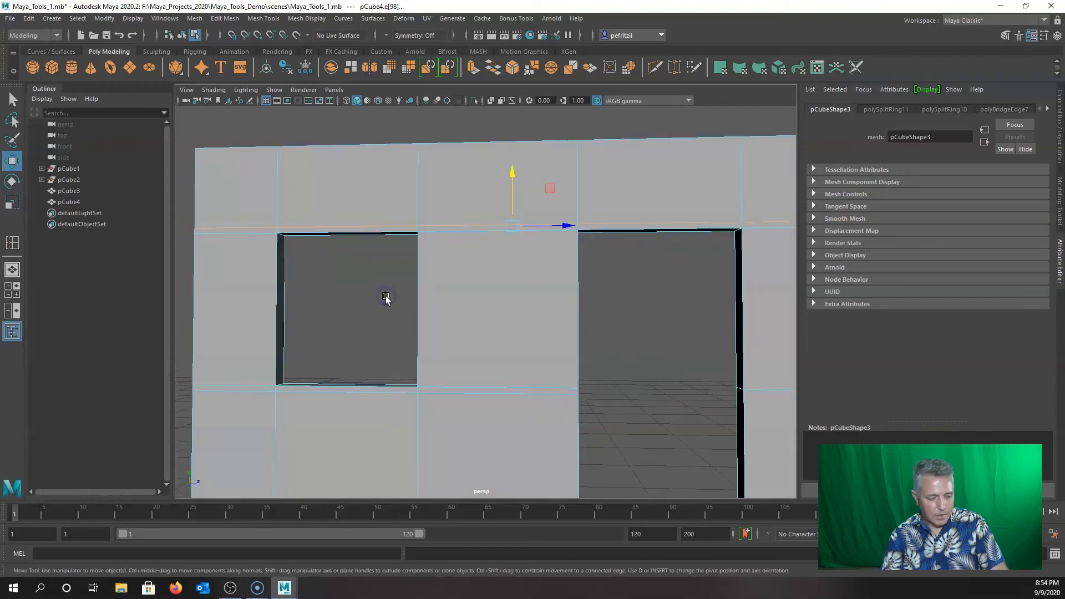
Insert two vertical edge loops near the window's right and left sides.
{"action": "left_click", "coordinate": [12, 244]}
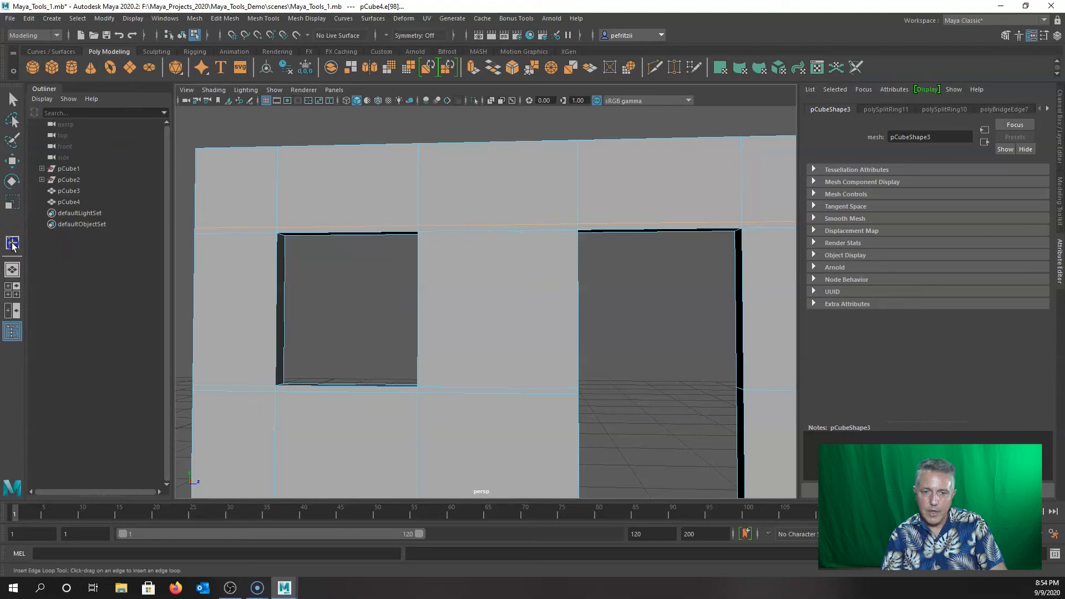
{"action": "left_click", "coordinate": [427, 145]}
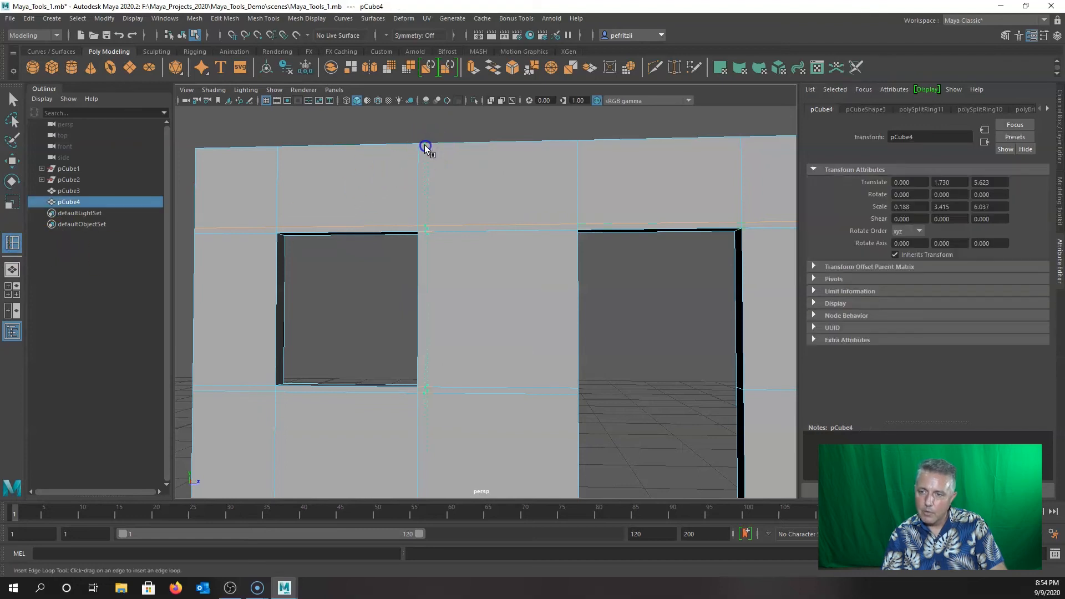
{"action": "left_click", "coordinate": [422, 146]}
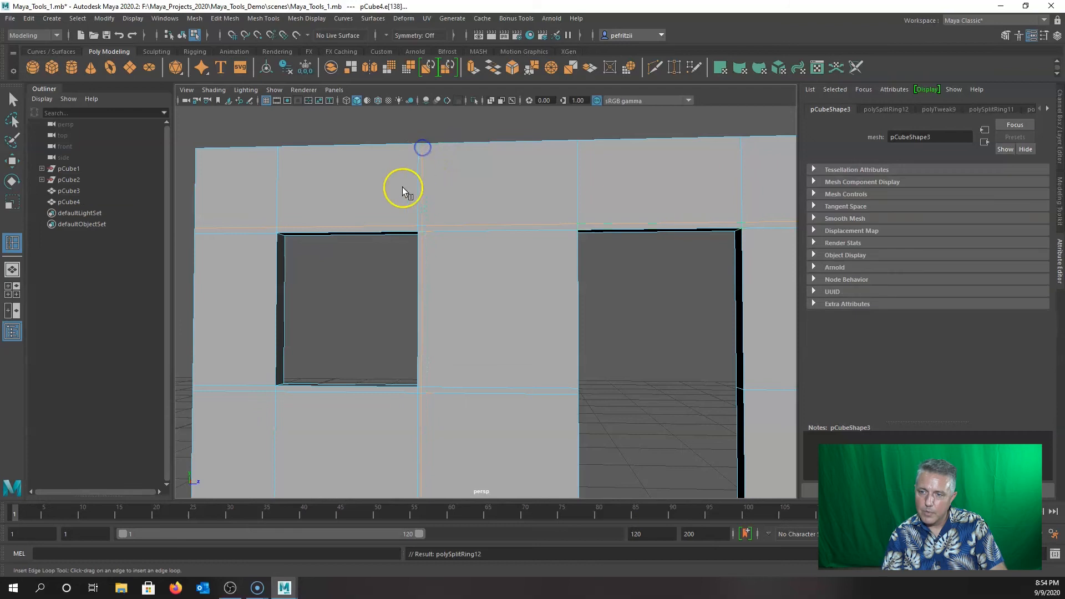
{"action": "left_click", "coordinate": [272, 146]}
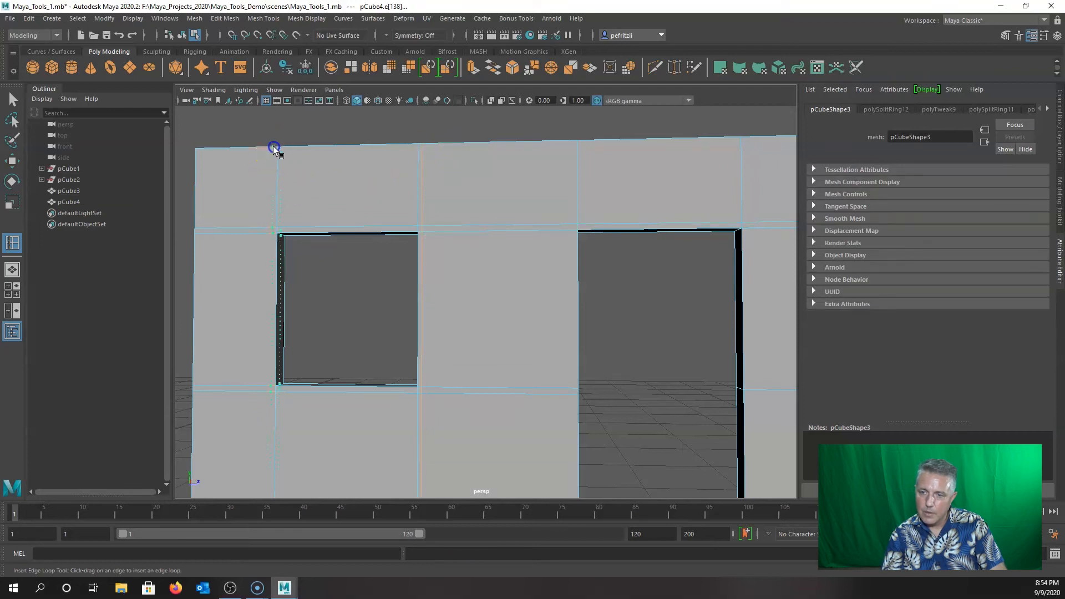
Move the new vertical edges flush with the window's left and right sides.
{"action": "left_click_drag", "start_coordinate": [287, 299], "coordinate": [309, 305], "text": "alt"}
{"action": "key", "text": "w"}
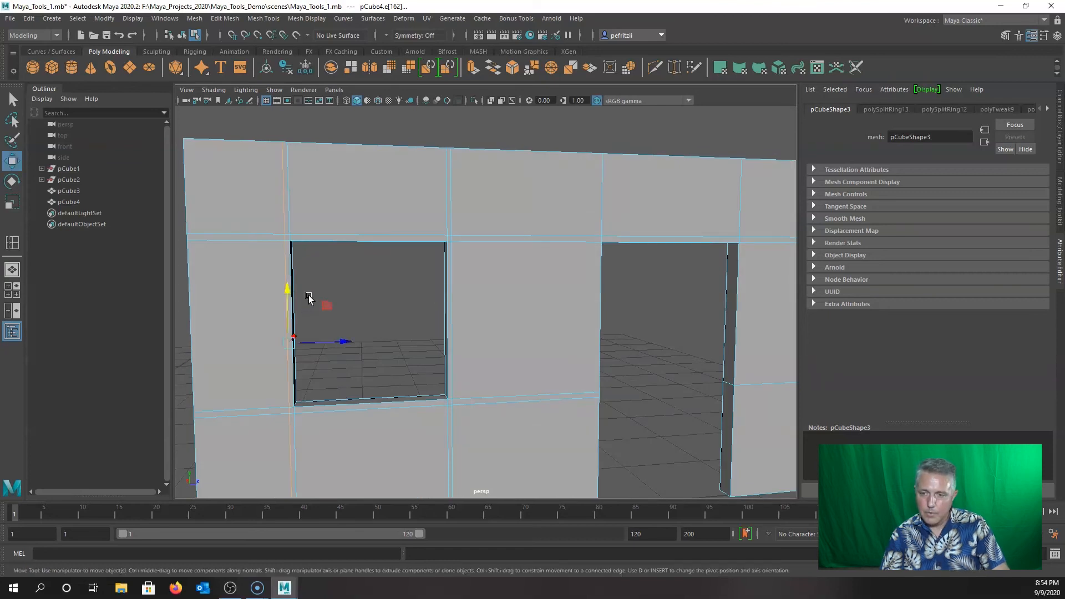
{"action": "left_click_drag", "start_coordinate": [340, 342], "coordinate": [340, 342]}
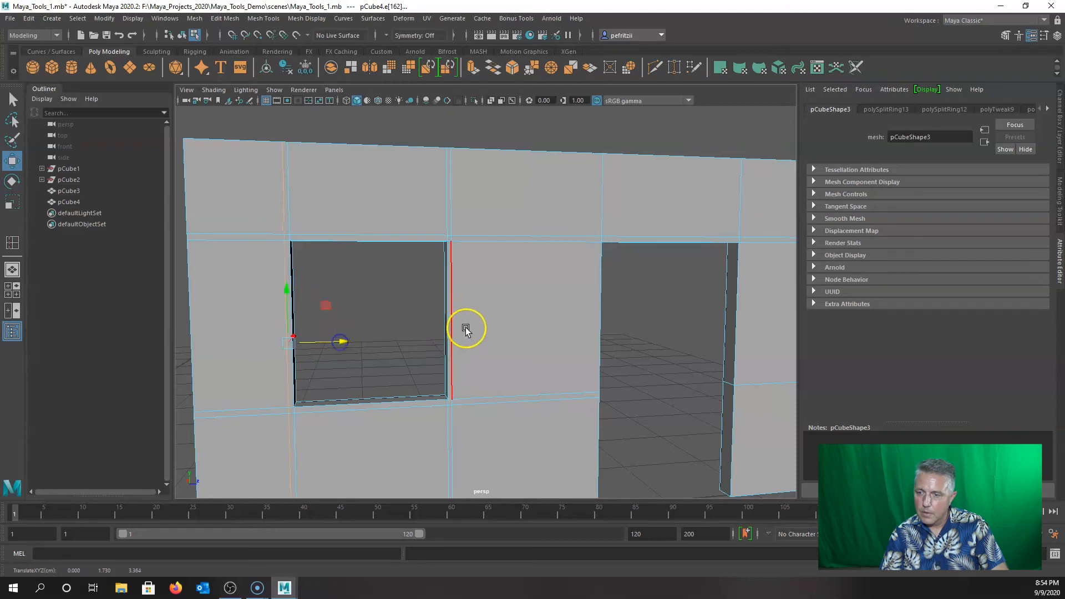
{"action": "left_click", "coordinate": [453, 330]}
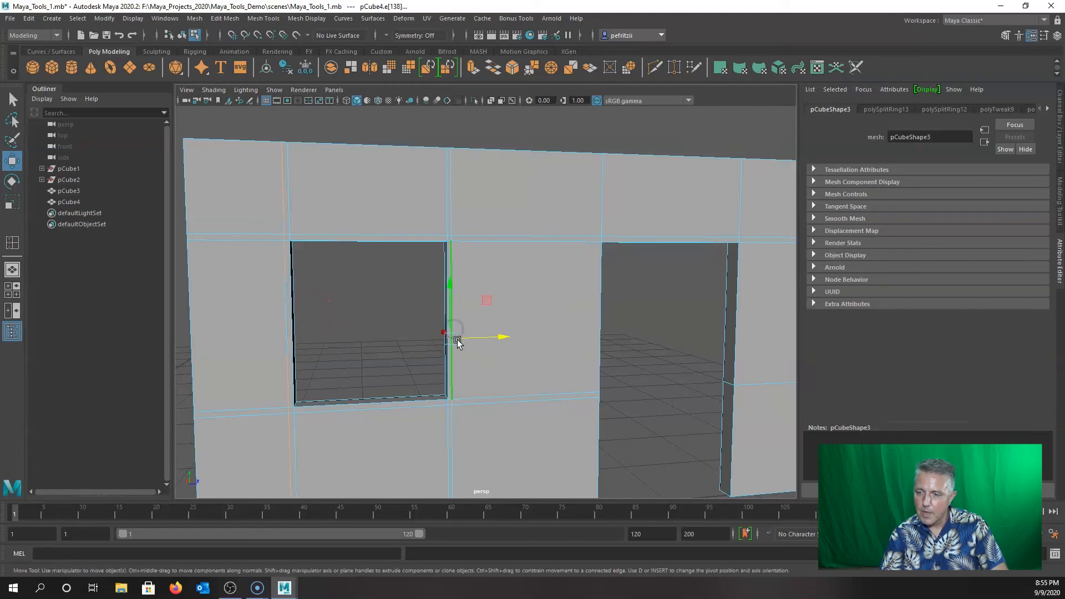
{"action": "left_click_drag", "start_coordinate": [502, 338], "coordinate": [503, 338]}
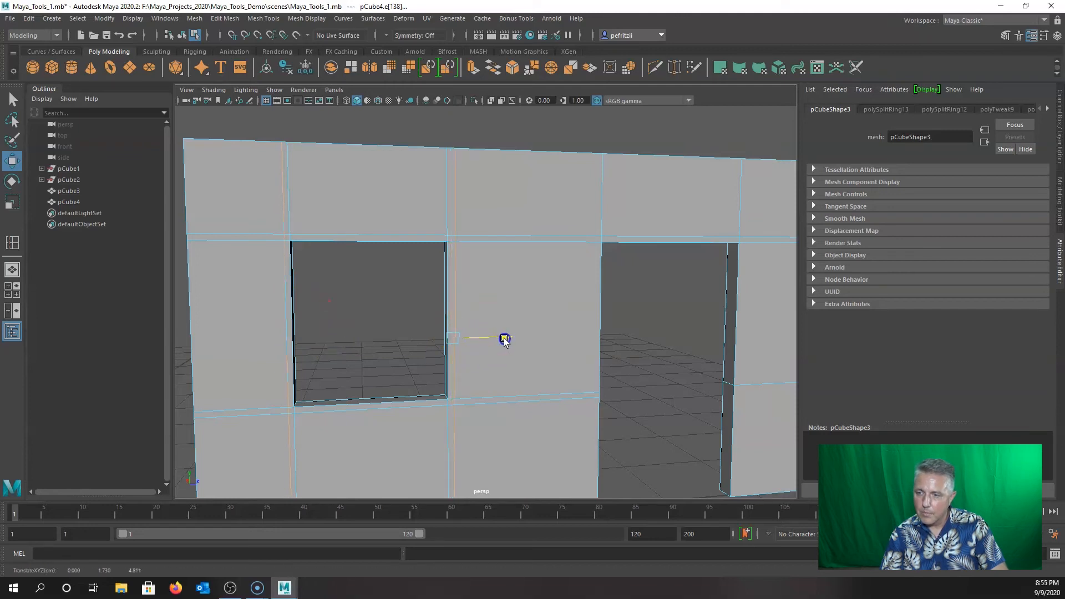
{"action": "left_click_drag", "start_coordinate": [504, 339], "coordinate": [504, 339]}
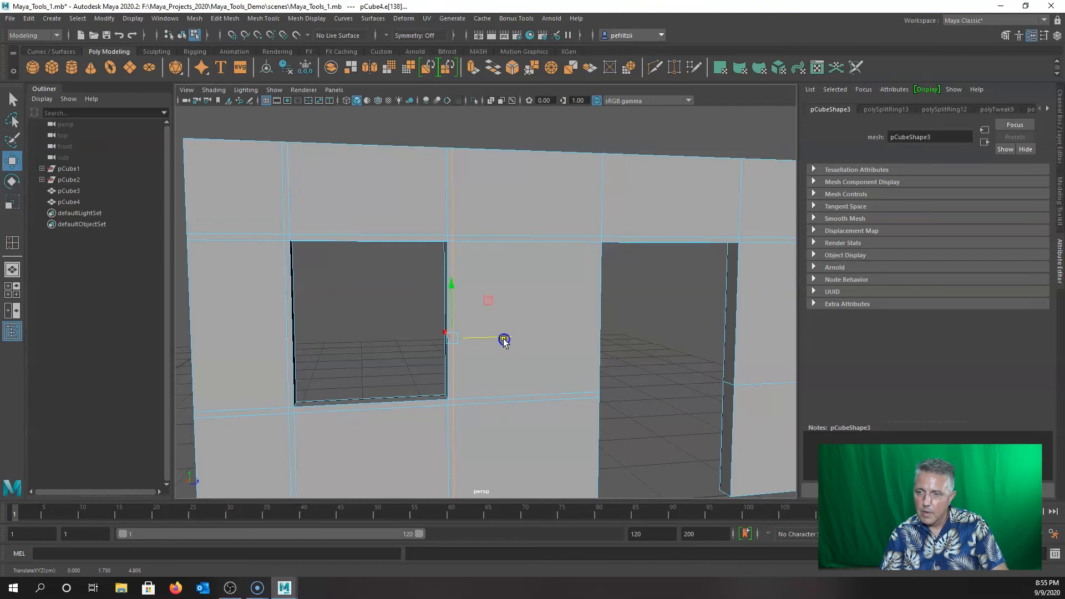
{"action": "mouse_move", "coordinate": [355, 314]}
{"action": "left_mouse_down", "text": "alt"}
{"action": "mouse_move", "coordinate": [370, 338]}
{"action": "mouse_move", "coordinate": [456, 332]}
{"action": "mouse_move", "coordinate": [378, 329]}
{"action": "mouse_move", "coordinate": [369, 311]}
{"action": "left_mouse_up", "text": "alt"}
{"action": "right_click_drag", "start_coordinate": [367, 282], "coordinate": [366, 314]}
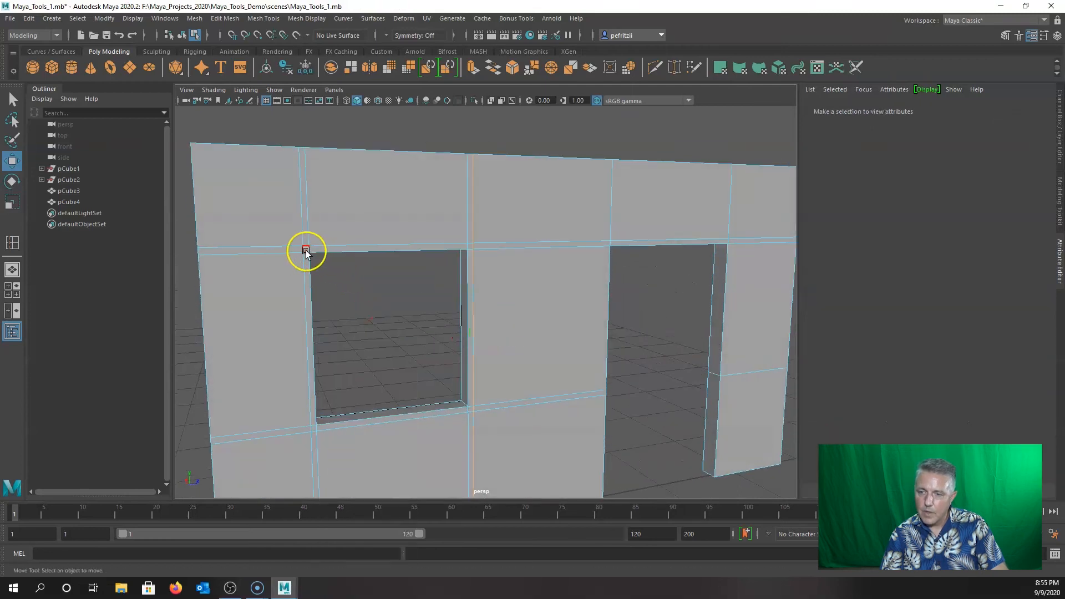
Select the six faces around the window opening and extrude them.
{"action": "left_click", "coordinate": [304, 249]}
{"action": "left_click", "coordinate": [470, 251], "text": "shift"}
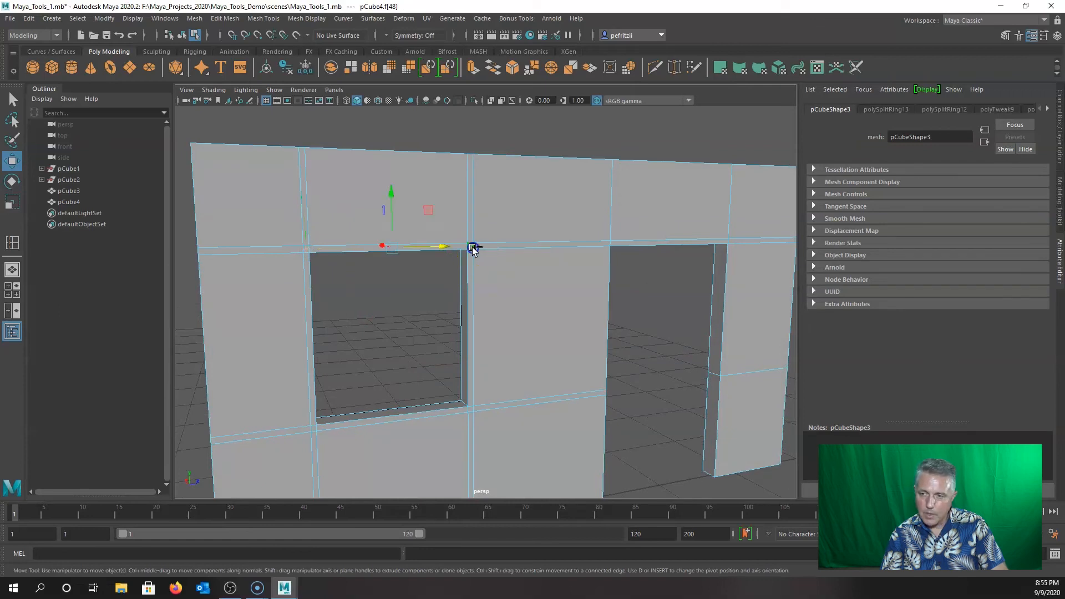
{"action": "left_click", "coordinate": [315, 430], "text": "shift"}
{"action": "left_click", "coordinate": [469, 410], "text": "shift"}
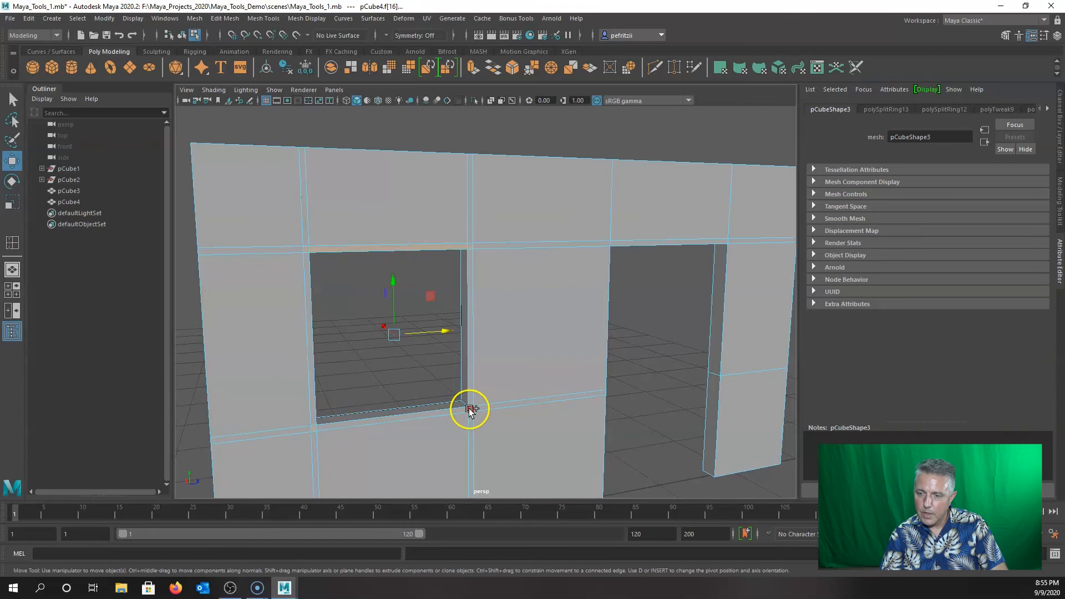
{"action": "left_click", "coordinate": [309, 297], "text": "shift"}
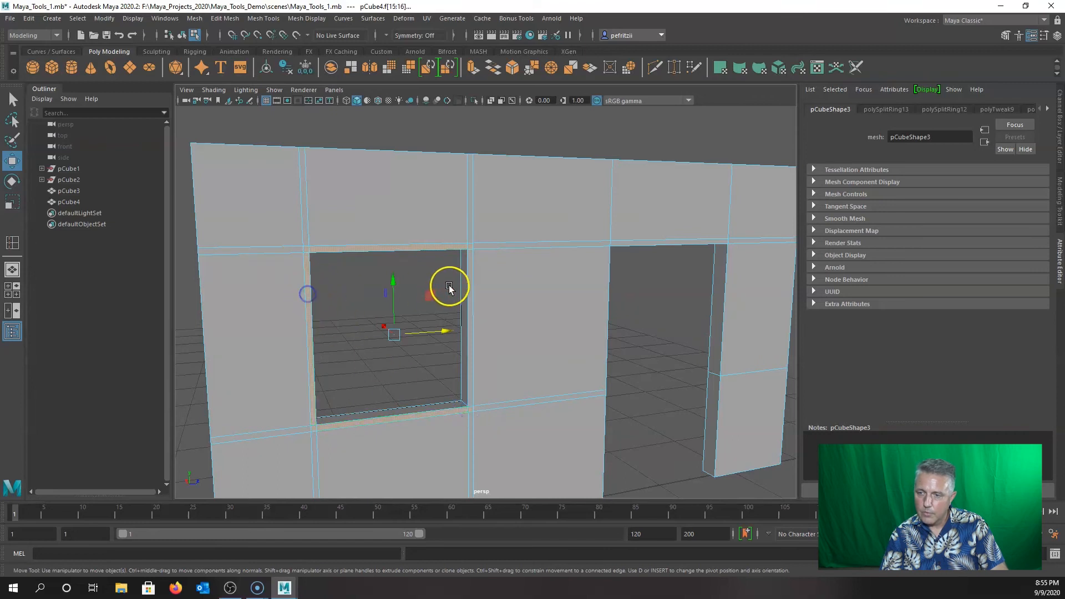
{"action": "left_click", "coordinate": [472, 285], "text": "shift"}
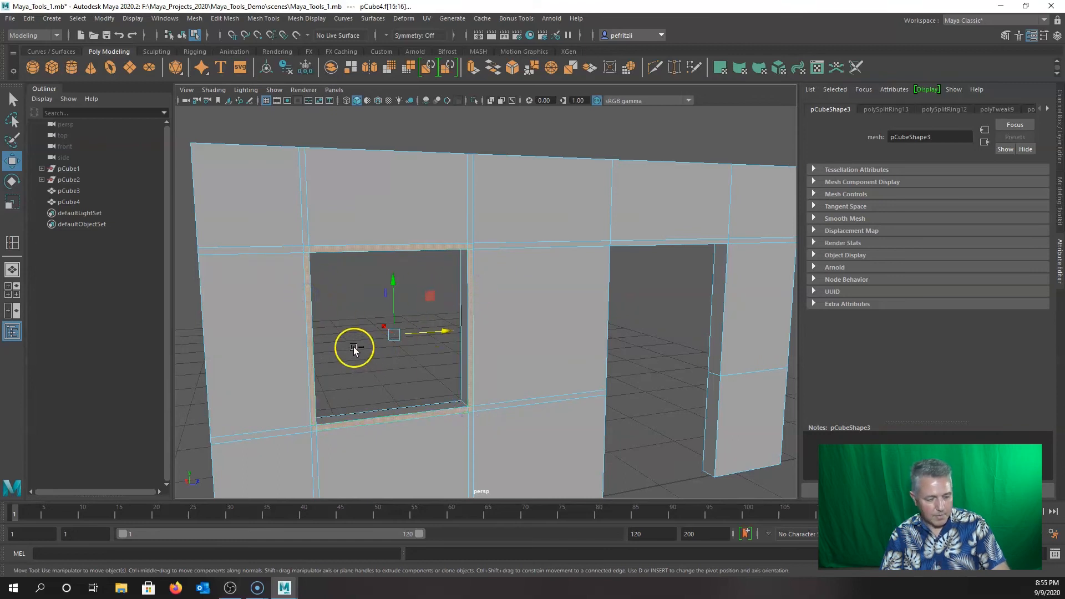
{"action": "key", "text": "ctrl+e"}
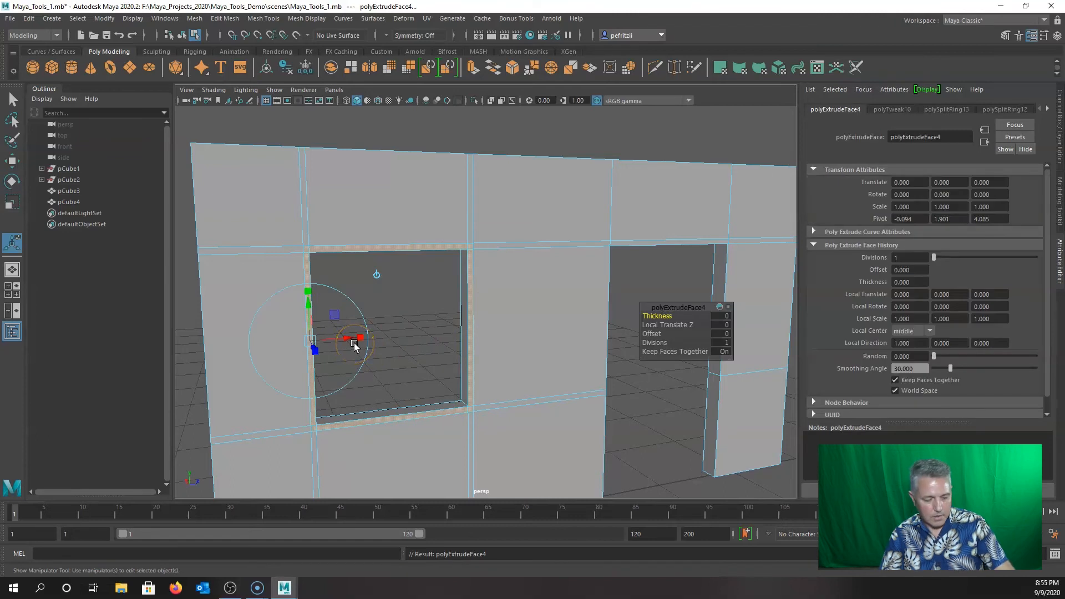
{"action": "key", "text": "w"}
Orbit around to inspect the extruded window opening and view the whole wall.
{"action": "left_click_drag", "start_coordinate": [381, 352], "coordinate": [427, 370], "text": "alt"}
{"action": "scroll", "coordinate": [449, 332], "scroll_direction": "up", "scroll_amount": 3}
{"action": "left_click_drag", "start_coordinate": [452, 284], "coordinate": [490, 254], "text": "alt"}
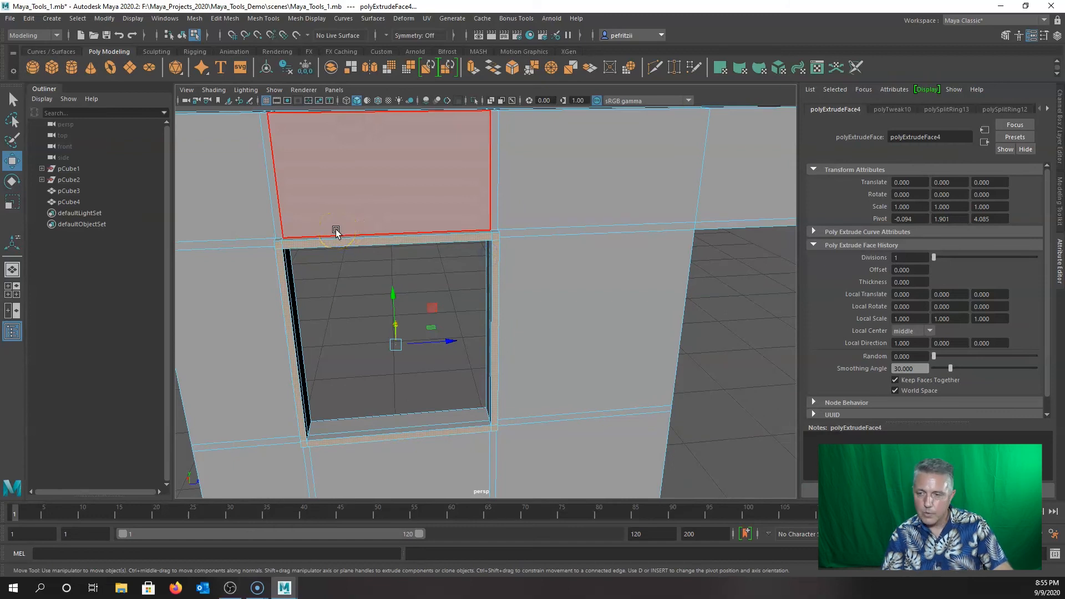
{"action": "key", "text": "q"}
{"action": "left_click_drag", "start_coordinate": [332, 240], "coordinate": [395, 260], "text": "alt"}
{"action": "mouse_move", "coordinate": [460, 268]}
{"action": "right_mouse_down", "text": "alt"}
{"action": "mouse_move", "coordinate": [454, 283]}
{"action": "mouse_move", "coordinate": [416, 291]}
{"action": "mouse_move", "coordinate": [457, 286]}
{"action": "right_mouse_up", "text": "alt"}
{"action": "middle_click_drag", "start_coordinate": [458, 286], "coordinate": [537, 278], "text": "alt"}
{"action": "left_click_drag", "start_coordinate": [473, 281], "coordinate": [385, 285], "text": "alt"}
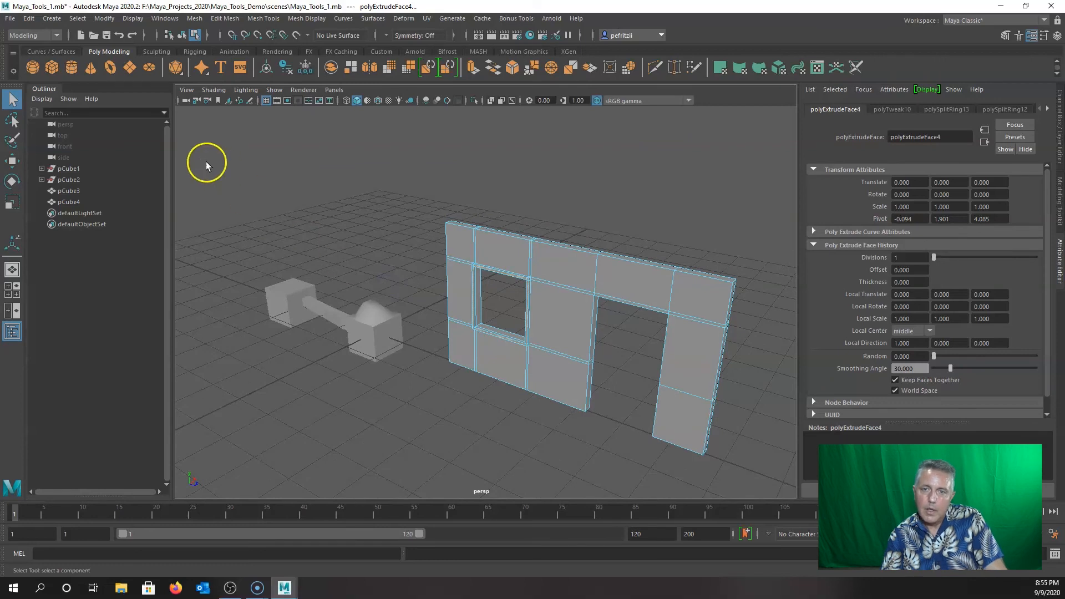
Create a new polygon cube and move it into the window opening.
{"action": "left_click", "coordinate": [53, 69]}
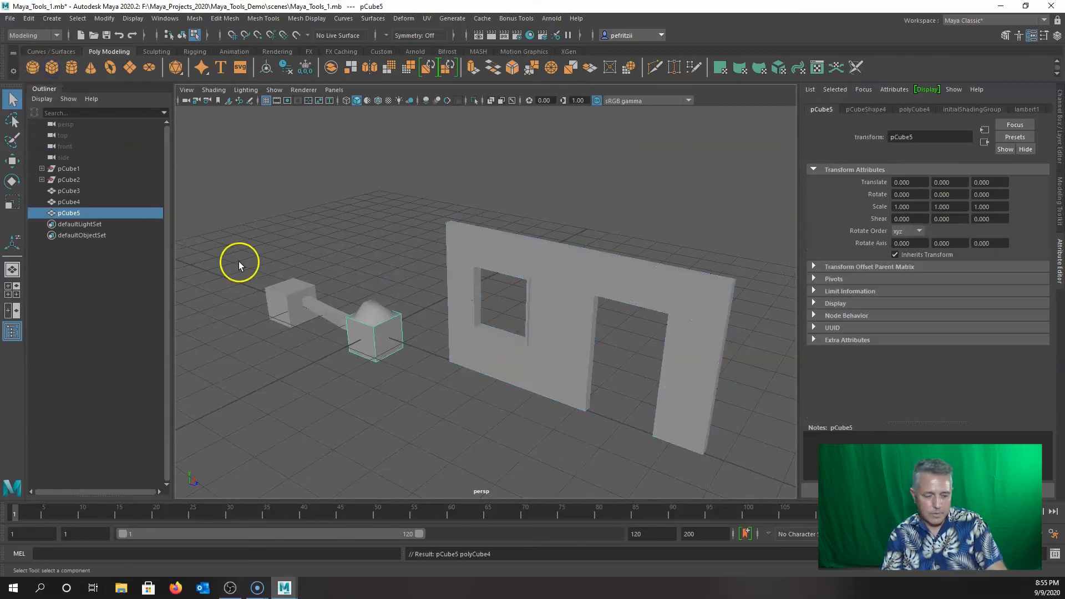
{"action": "key", "text": "w"}
{"action": "left_click_drag", "start_coordinate": [405, 348], "coordinate": [545, 373]}
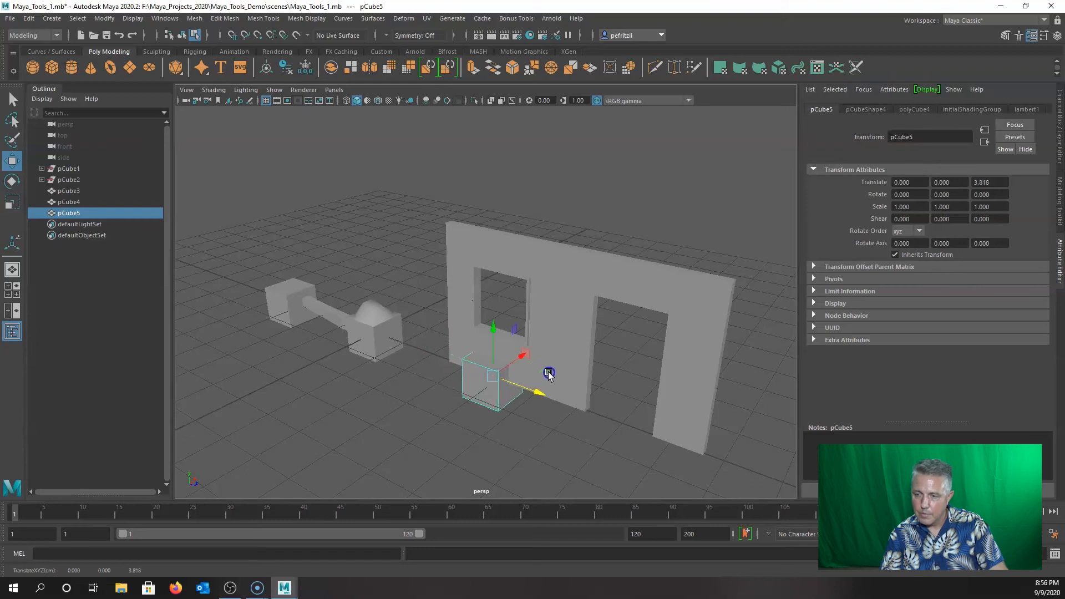
{"action": "left_click_drag", "start_coordinate": [478, 435], "coordinate": [506, 435], "text": "alt"}
{"action": "left_click", "coordinate": [530, 331]}
{"action": "left_click_drag", "start_coordinate": [530, 332], "coordinate": [540, 243]}
{"action": "left_click_drag", "start_coordinate": [547, 363], "coordinate": [567, 329], "text": "alt"}
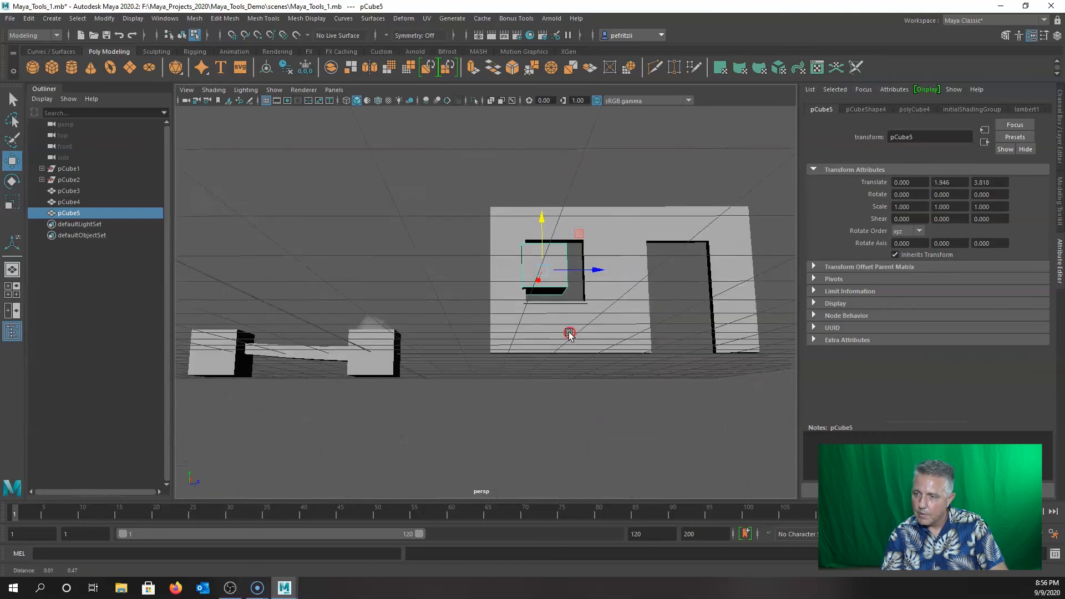
{"action": "middle_click_drag", "start_coordinate": [568, 333], "coordinate": [556, 363], "text": "alt"}
{"action": "scroll", "coordinate": [556, 355], "scroll_direction": "up", "scroll_amount": 2}
{"action": "left_click_drag", "start_coordinate": [541, 344], "coordinate": [539, 350], "text": "alt"}
{"action": "left_click_drag", "start_coordinate": [541, 254], "coordinate": [541, 258]}
{"action": "left_click_drag", "start_coordinate": [592, 305], "coordinate": [607, 305]}
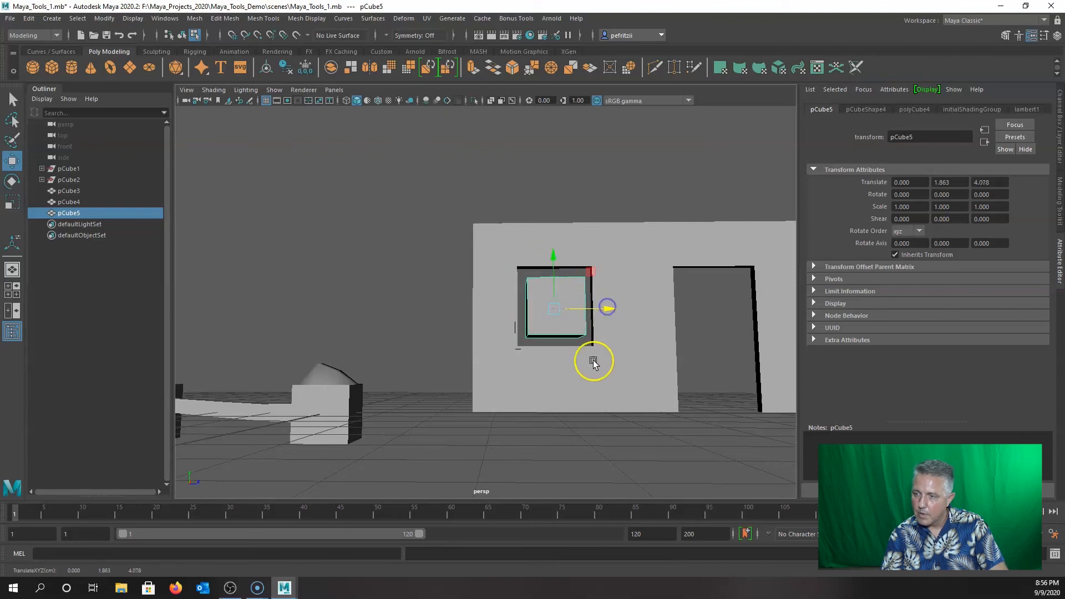
{"action": "left_click_drag", "start_coordinate": [594, 361], "coordinate": [581, 364], "text": "alt"}
Scale the cube to about 0.152 × 1.713 × 1.406 so it fills the window like a pane.
{"action": "key", "text": "r"}
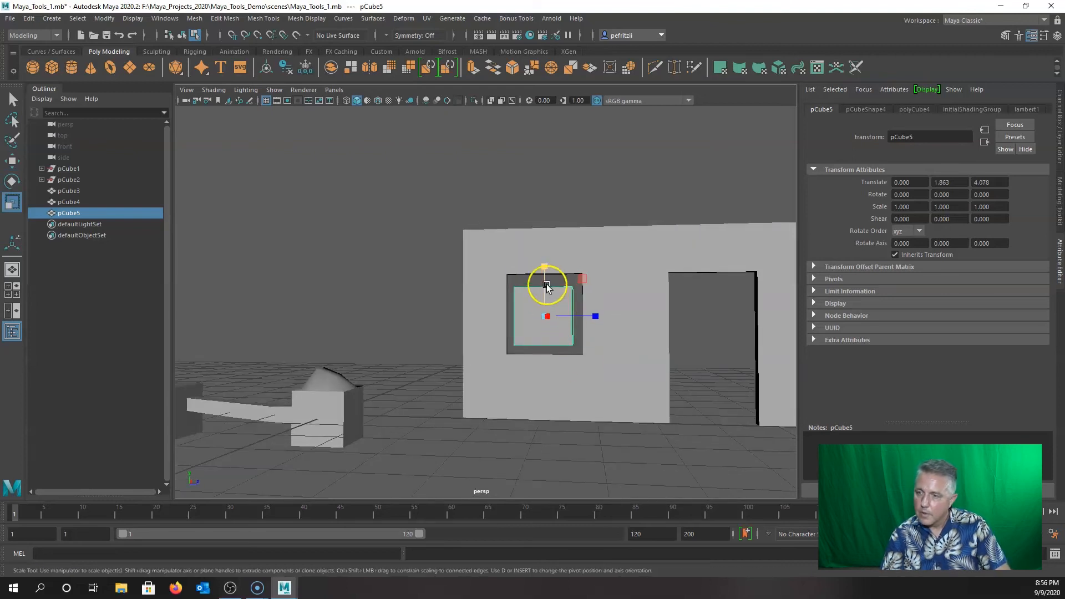
{"action": "left_click_drag", "start_coordinate": [545, 266], "coordinate": [551, 232]}
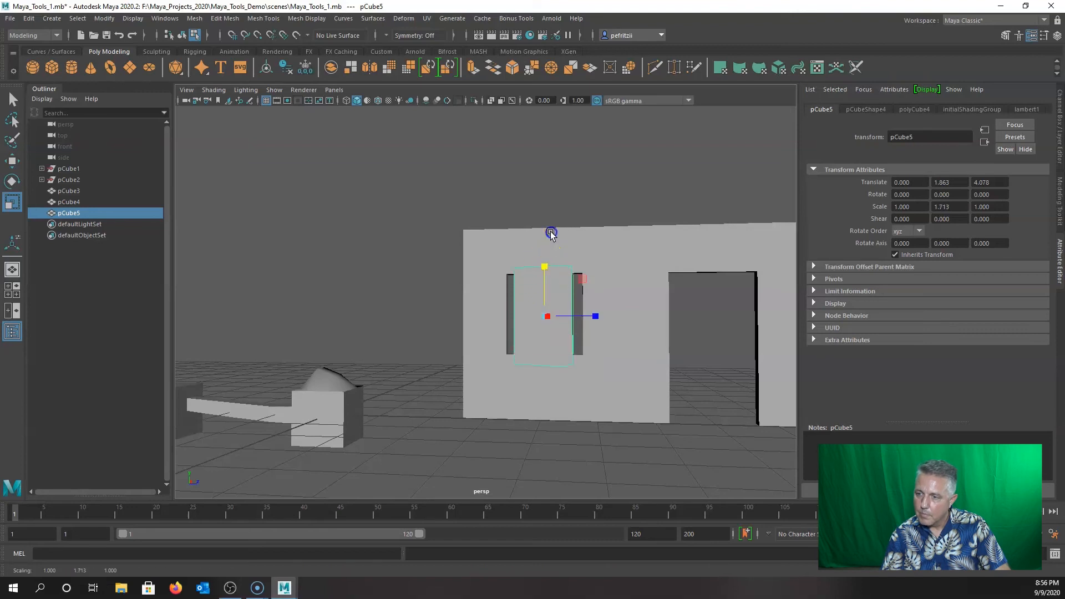
{"action": "left_click_drag", "start_coordinate": [598, 318], "coordinate": [619, 312]}
{"action": "left_click_drag", "start_coordinate": [620, 362], "coordinate": [447, 334], "text": "alt"}
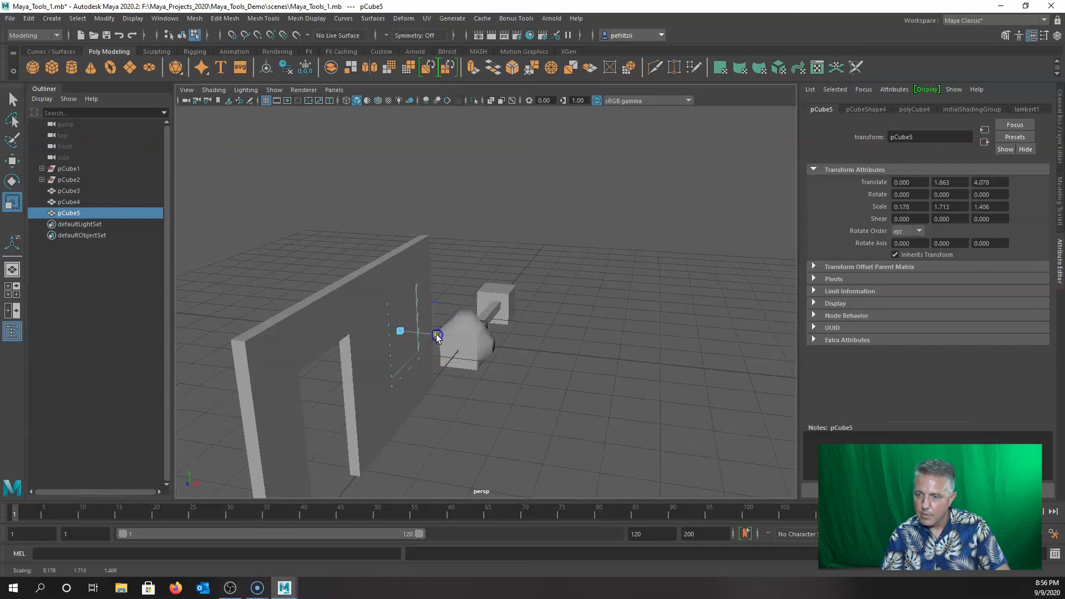
{"action": "left_click_drag", "start_coordinate": [433, 340], "coordinate": [477, 354], "text": "alt"}
{"action": "left_click_drag", "start_coordinate": [451, 388], "coordinate": [555, 380], "text": "alt"}
Orbit around the wall to check the pane's fit from several angles.
{"action": "left_click_drag", "start_coordinate": [438, 385], "coordinate": [505, 355], "text": "alt"}
{"action": "right_click_drag", "start_coordinate": [542, 335], "coordinate": [412, 307], "text": "alt"}
{"action": "scroll", "coordinate": [412, 307], "scroll_direction": "up", "scroll_amount": 2}
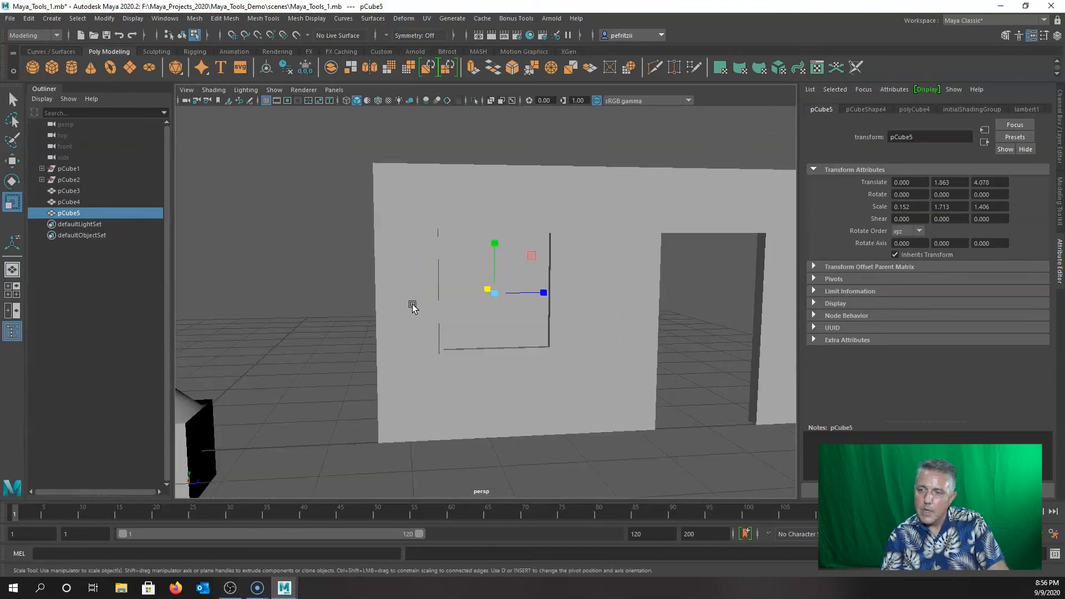
{"action": "left_click", "coordinate": [466, 305]}
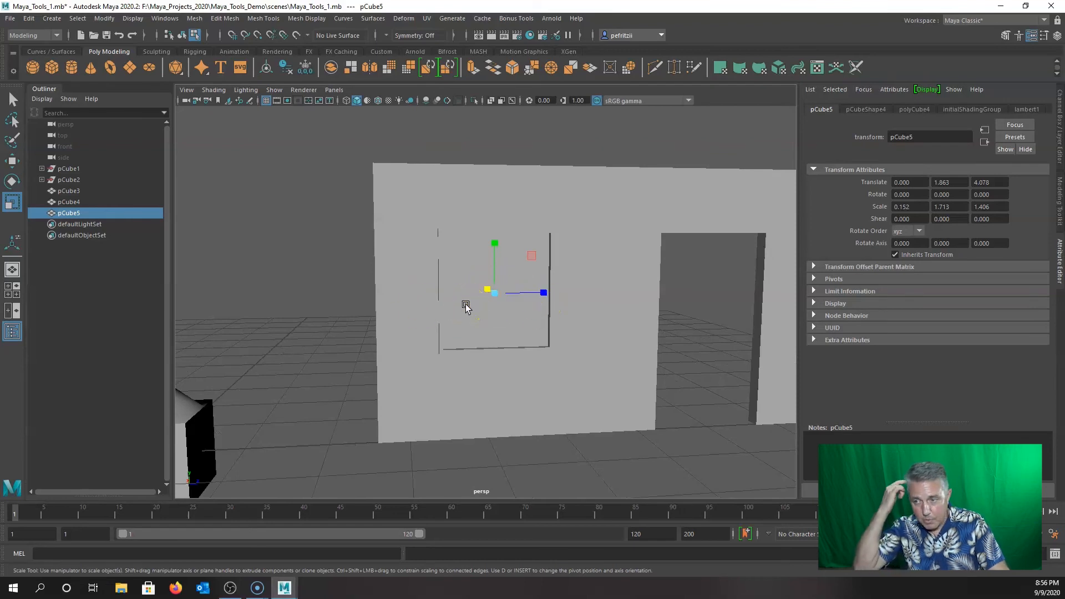
{"action": "left_click_drag", "start_coordinate": [467, 305], "coordinate": [257, 380], "text": "alt"}
{"action": "right_click_drag", "start_coordinate": [271, 377], "coordinate": [385, 370], "text": "alt"}
{"action": "middle_click_drag", "start_coordinate": [385, 370], "coordinate": [426, 363], "text": "alt"}
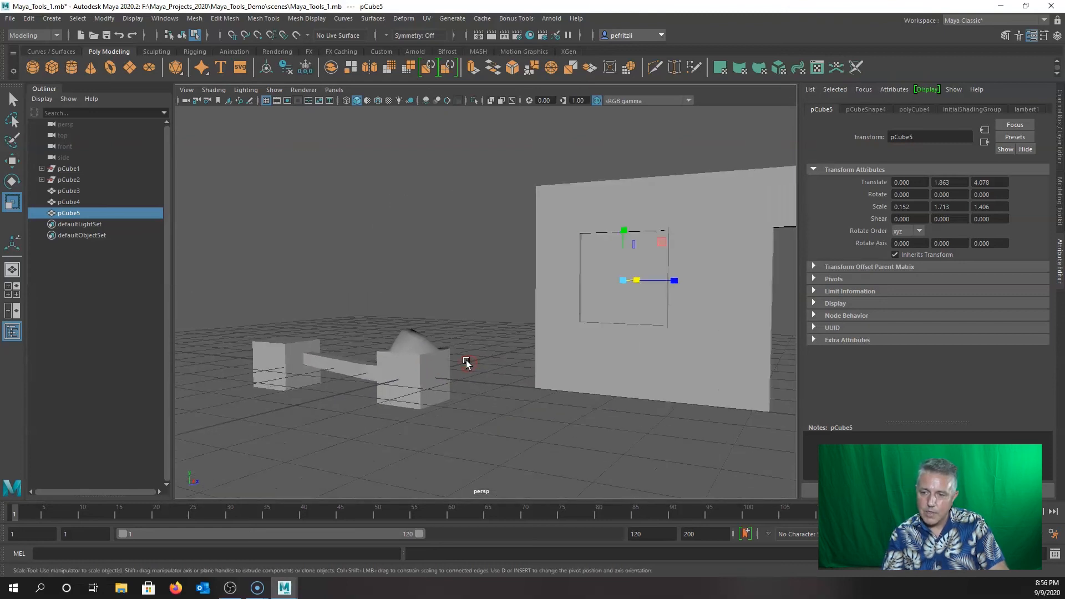
{"action": "left_click_drag", "start_coordinate": [466, 361], "coordinate": [420, 362], "text": "alt"}
{"action": "middle_click_drag", "start_coordinate": [469, 358], "coordinate": [403, 346], "text": "alt"}
{"action": "mouse_move", "coordinate": [391, 328]}
{"action": "left_mouse_down", "text": "alt"}
{"action": "mouse_move", "coordinate": [428, 347]}
{"action": "mouse_move", "coordinate": [400, 344]}
{"action": "left_mouse_up", "text": "alt"}
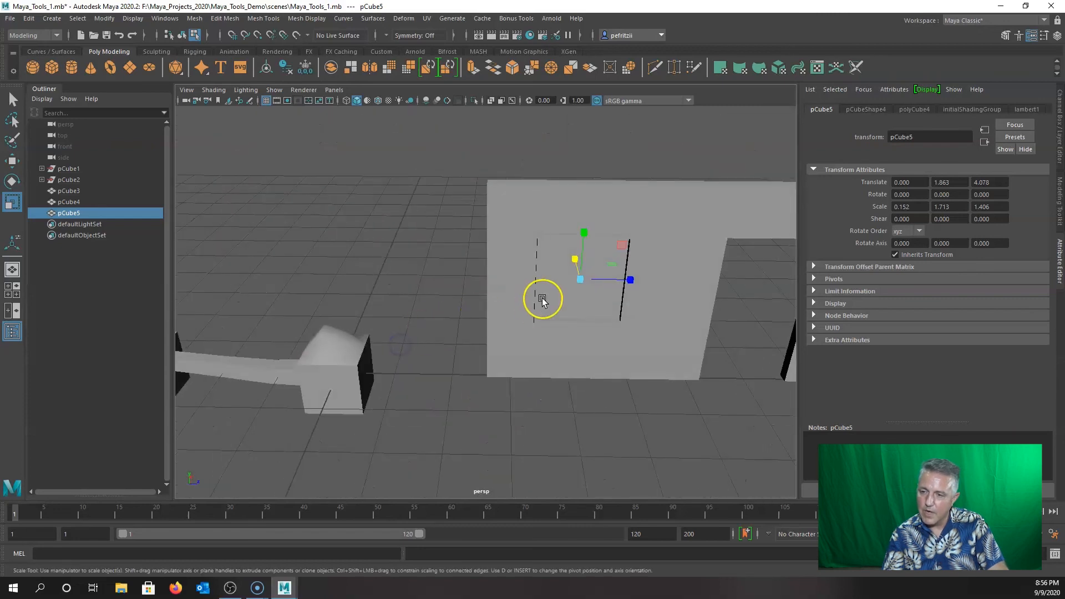
{"action": "middle_click_drag", "start_coordinate": [543, 299], "coordinate": [447, 319], "text": "alt"}
{"action": "left_click_drag", "start_coordinate": [429, 335], "coordinate": [431, 318], "text": "alt"}
{"action": "right_click_drag", "start_coordinate": [430, 318], "coordinate": [455, 318], "text": "alt"}
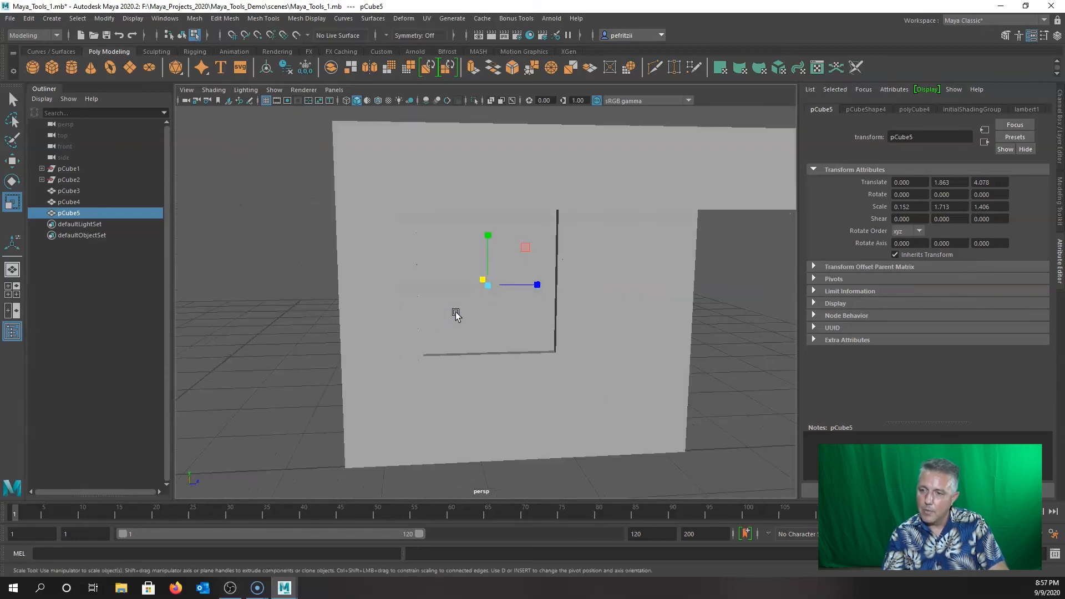
{"action": "middle_click_drag", "start_coordinate": [455, 315], "coordinate": [456, 345], "text": "alt"}
{"action": "left_click_drag", "start_coordinate": [453, 344], "coordinate": [405, 341], "text": "alt"}
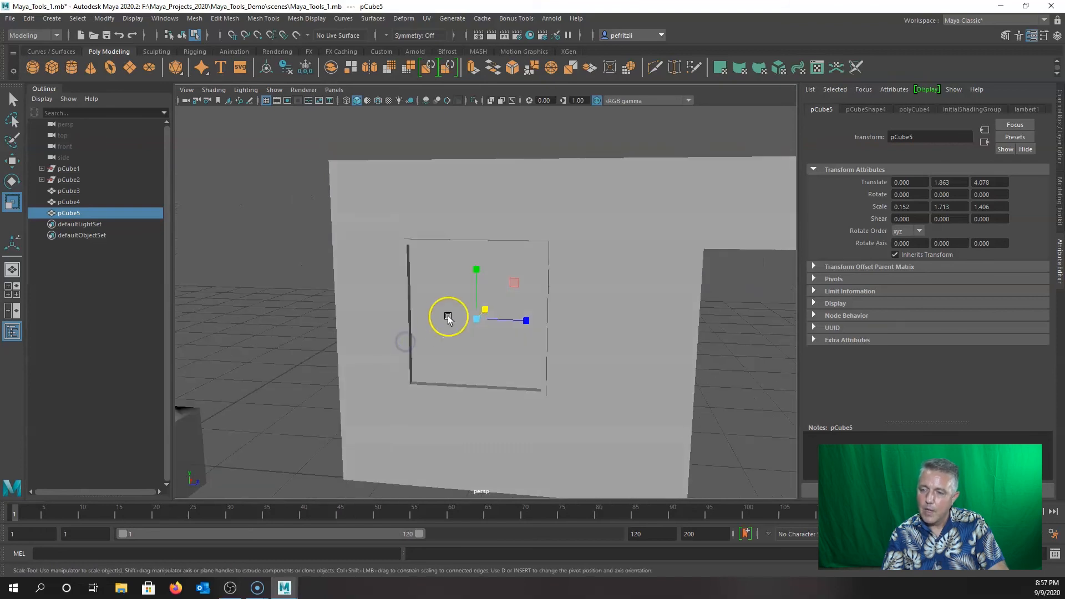
{"action": "right_click", "coordinate": [451, 301]}
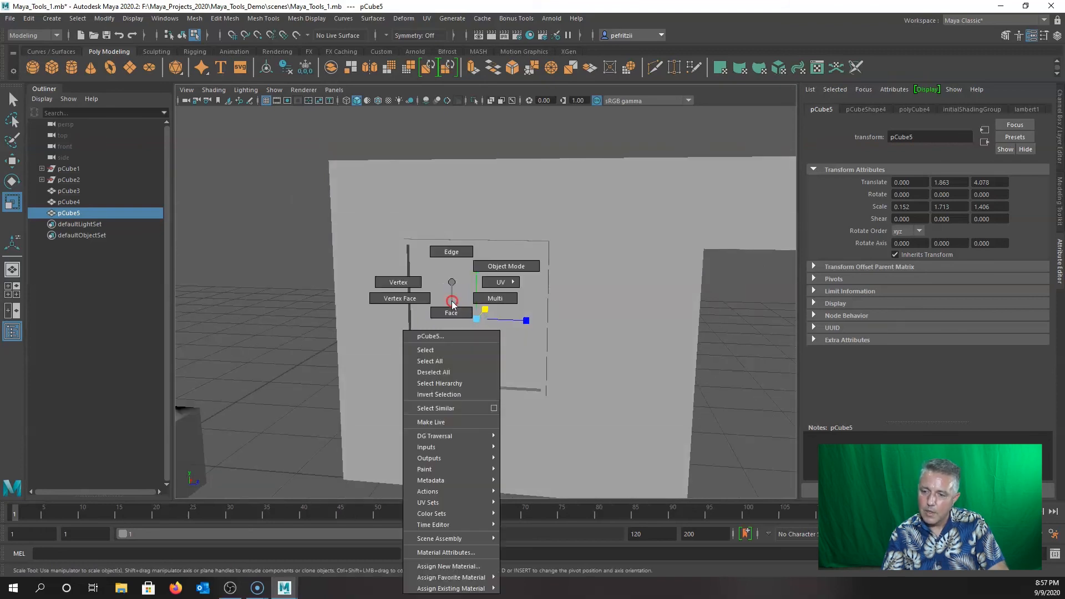
Assign a new Arnold aiStandardSurface material to the window cube.
{"action": "left_click", "coordinate": [448, 566]}
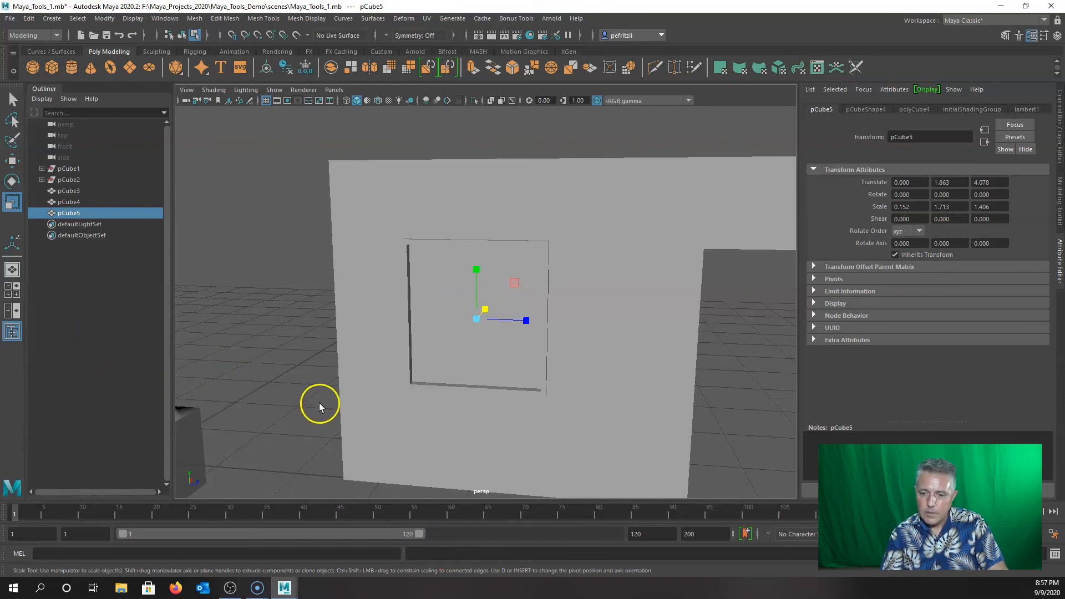
{"action": "right_click_drag", "start_coordinate": [442, 341], "coordinate": [438, 566]}
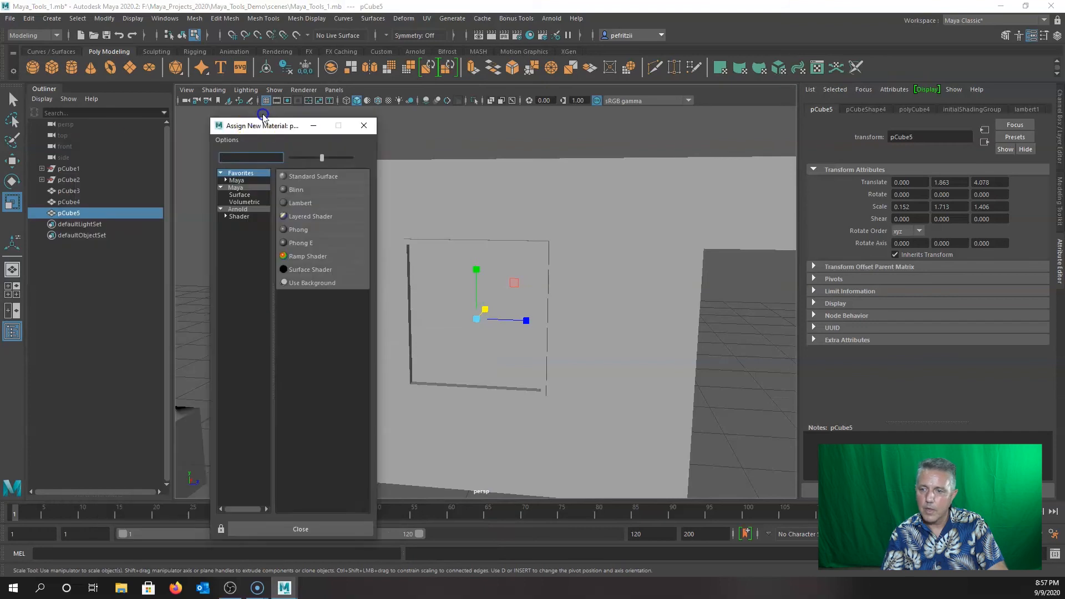
{"action": "left_click_drag", "start_coordinate": [244, 128], "coordinate": [261, 119]}
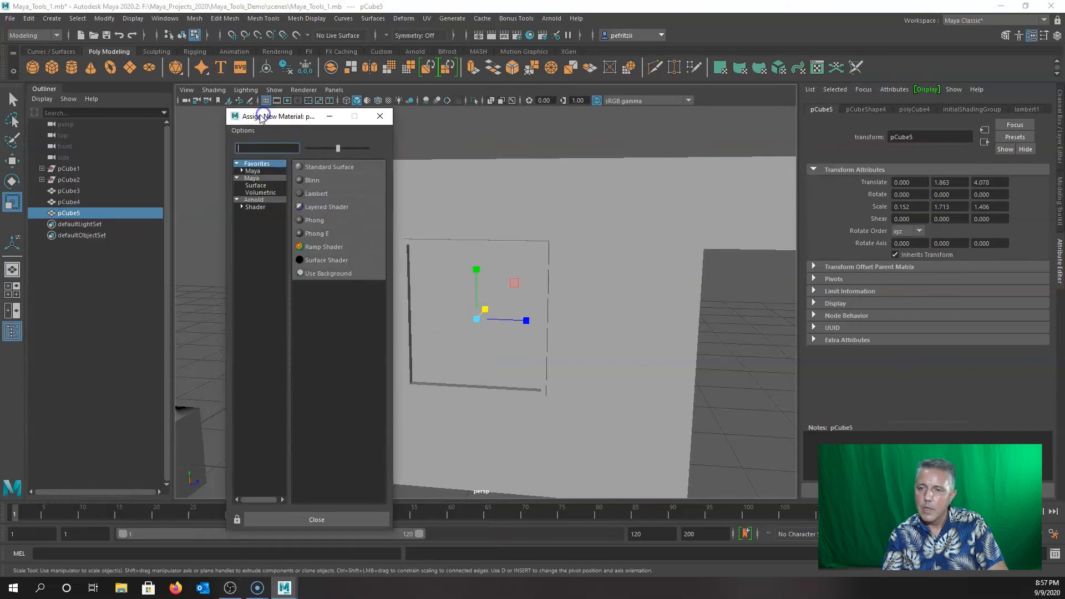
{"action": "left_click", "coordinate": [254, 200]}
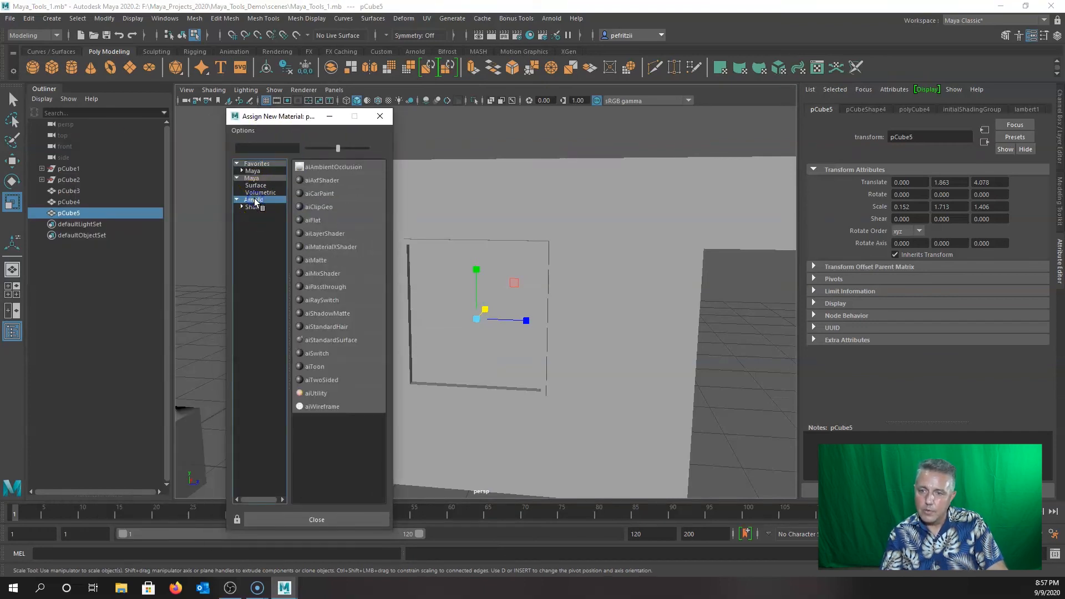
{"action": "left_click", "coordinate": [331, 340]}
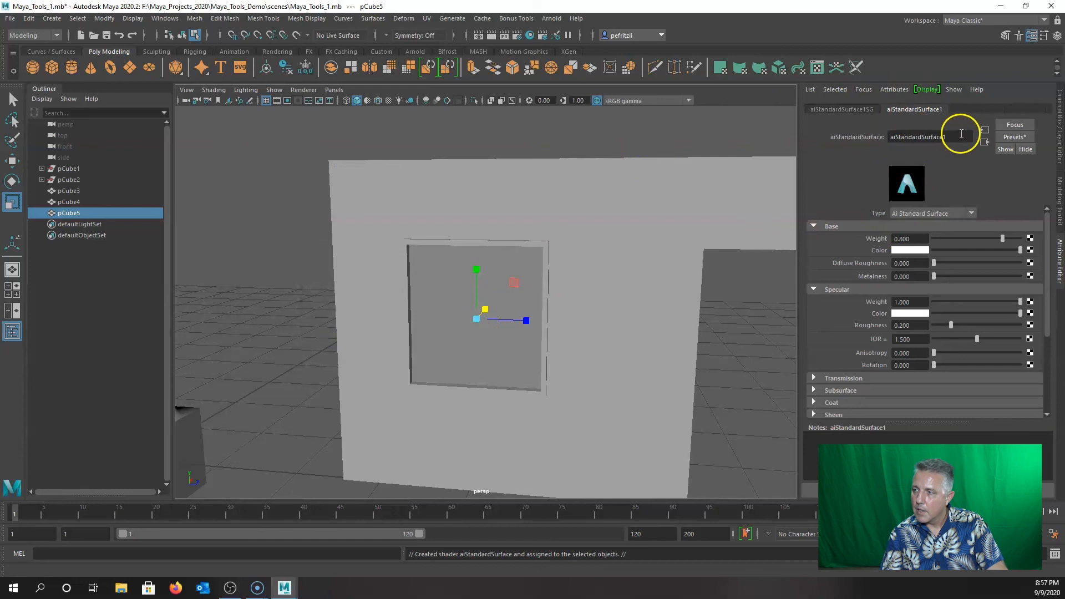
Rename the aiStandardSurface1SG shading group to 'Window'.
{"action": "left_click", "coordinate": [860, 109]}
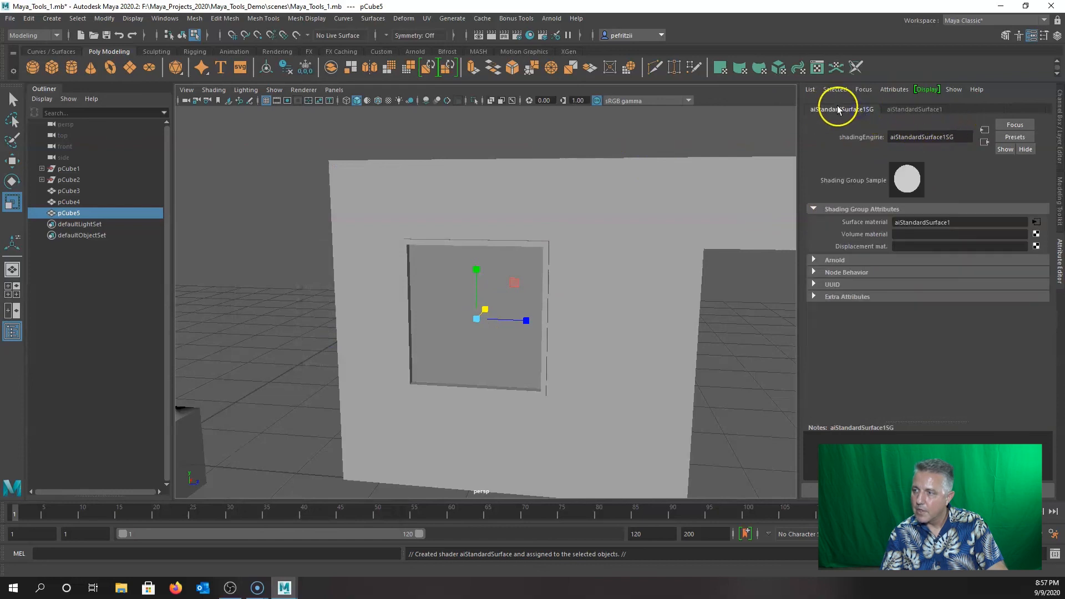
{"action": "left_click", "coordinate": [965, 137]}
{"action": "left_click_drag", "start_coordinate": [965, 137], "coordinate": [863, 133]}
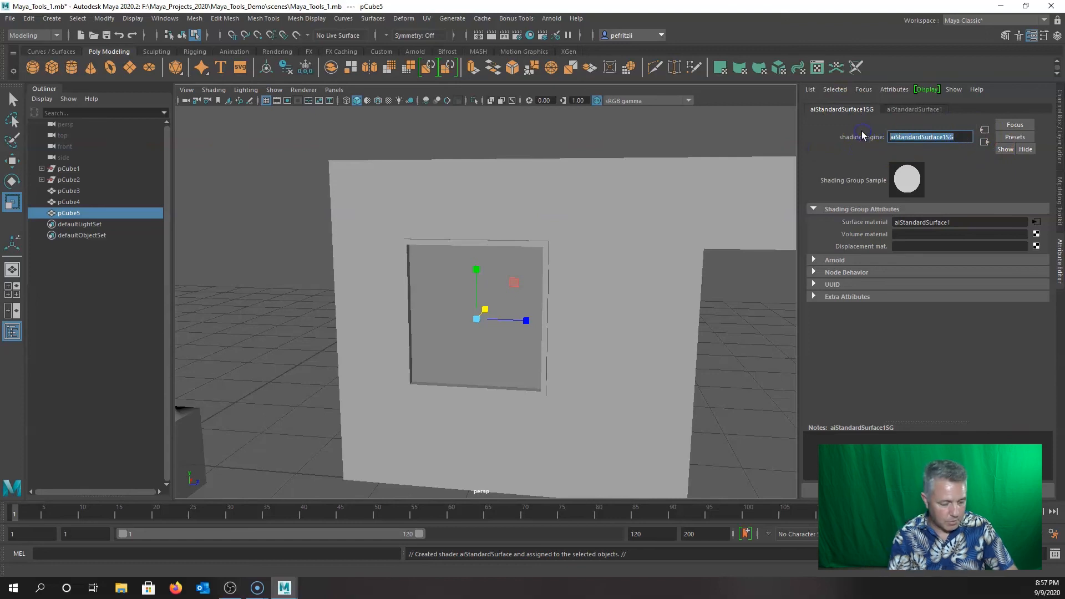
{"action": "type", "text": "Window"}
{"action": "key", "text": "Return"}
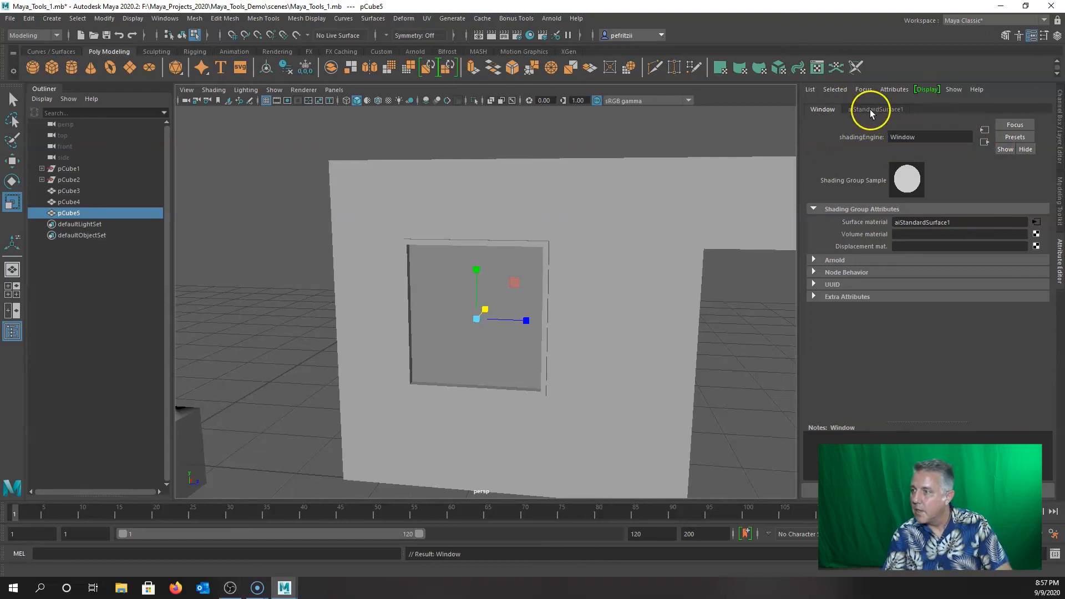
Rename the aiStandardSurface1 material to 'Window', which becomes Window1.
{"action": "left_click", "coordinate": [870, 109]}
{"action": "left_click_drag", "start_coordinate": [956, 138], "coordinate": [899, 139]}
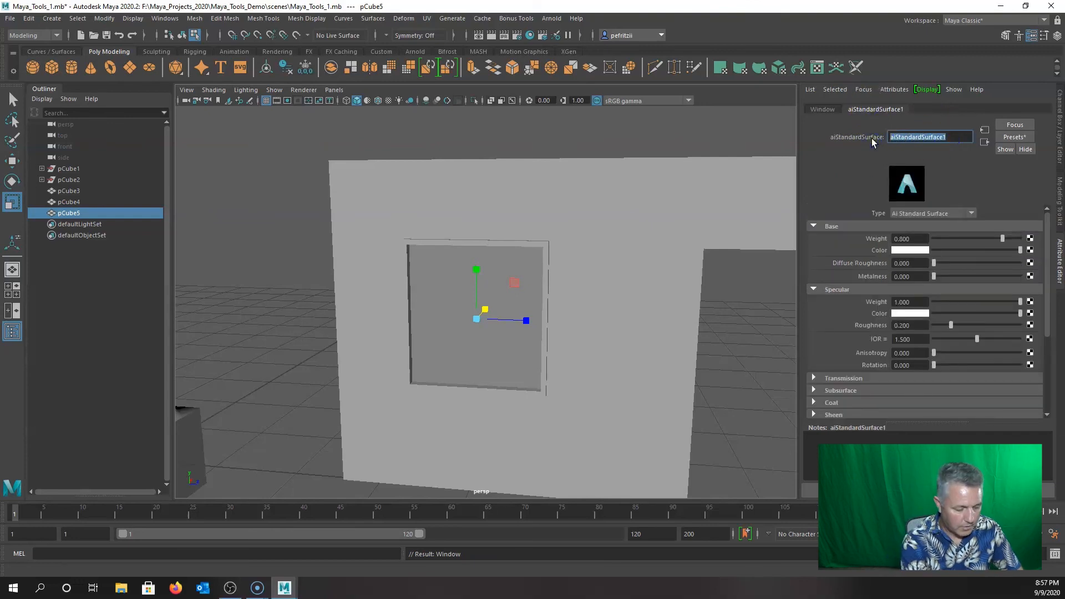
{"action": "type", "text": "Window"}
{"action": "key", "text": "Return"}
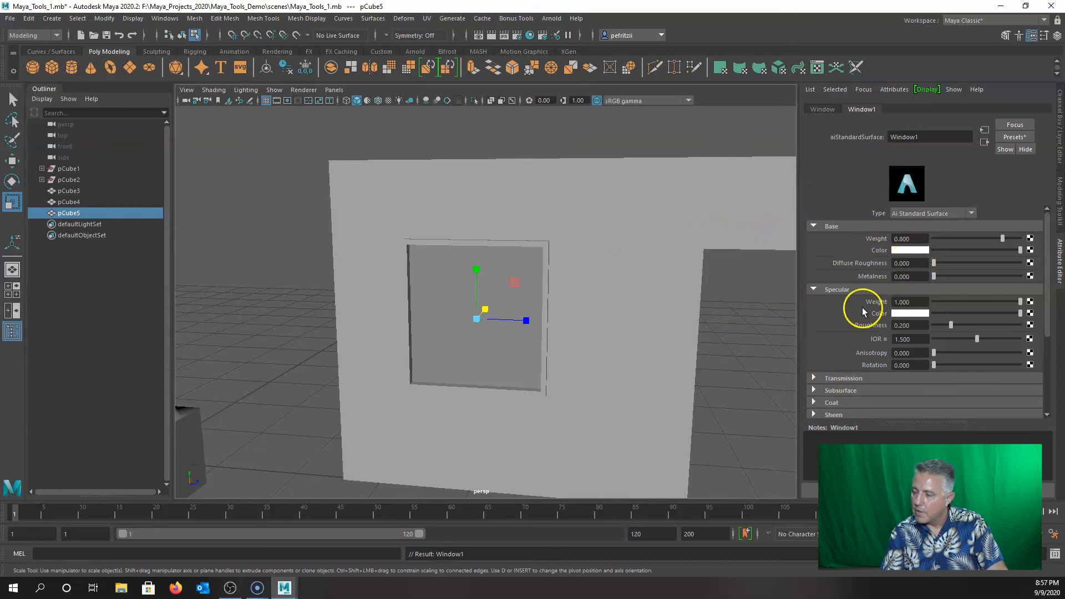
Expand Transmission and raise the Window1 material's Transmission Weight to about 0.8.
{"action": "scroll", "coordinate": [862, 305], "scroll_direction": "down", "scroll_amount": 2}
{"action": "scroll", "coordinate": [860, 308], "scroll_direction": "down", "scroll_amount": 3}
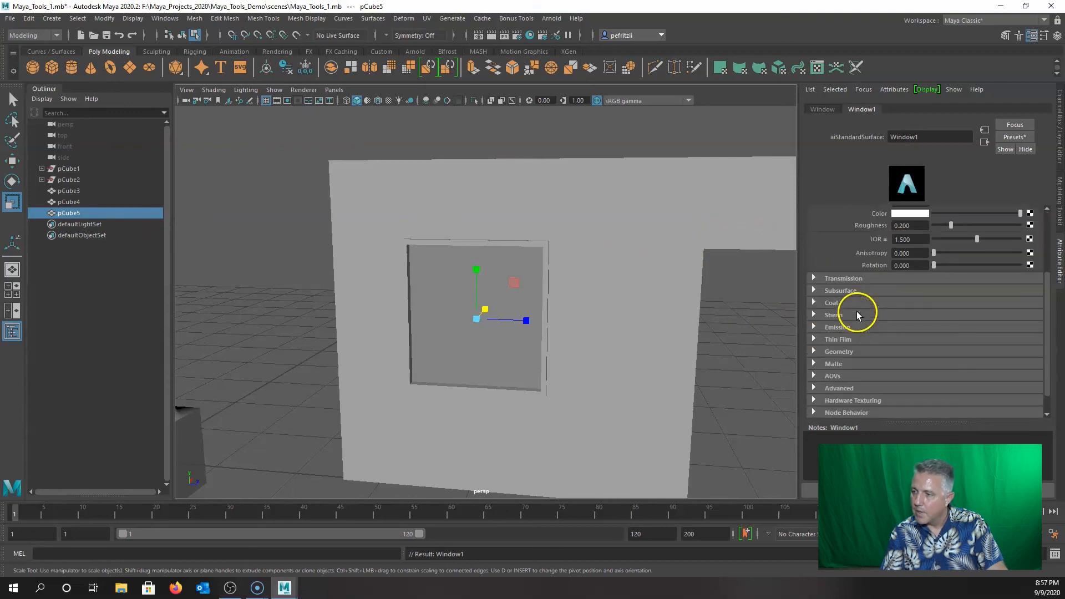
{"action": "left_click", "coordinate": [814, 279]}
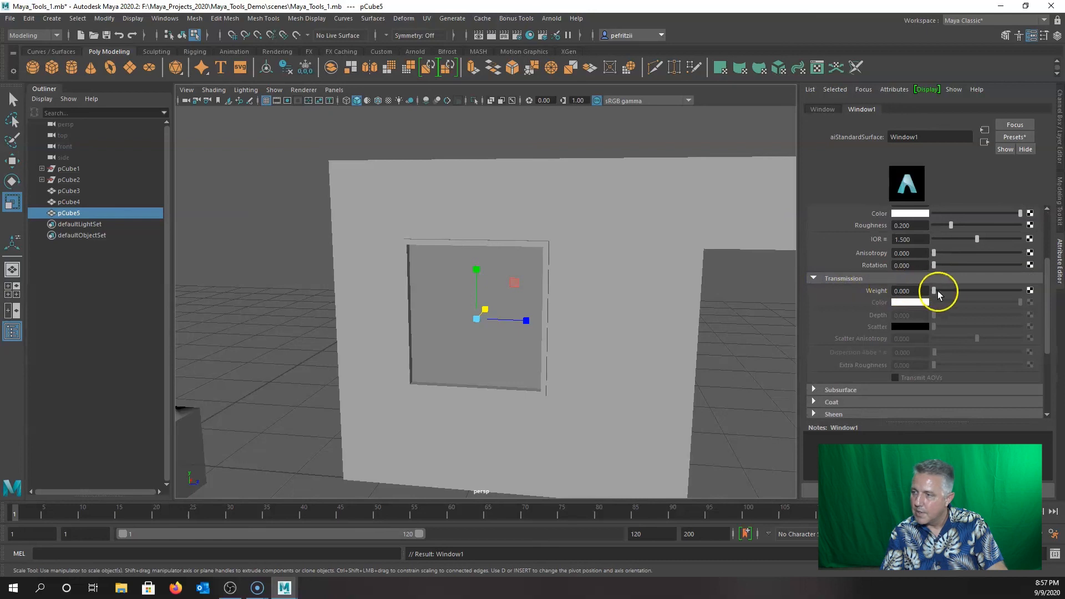
{"action": "left_click_drag", "start_coordinate": [936, 292], "coordinate": [971, 291]}
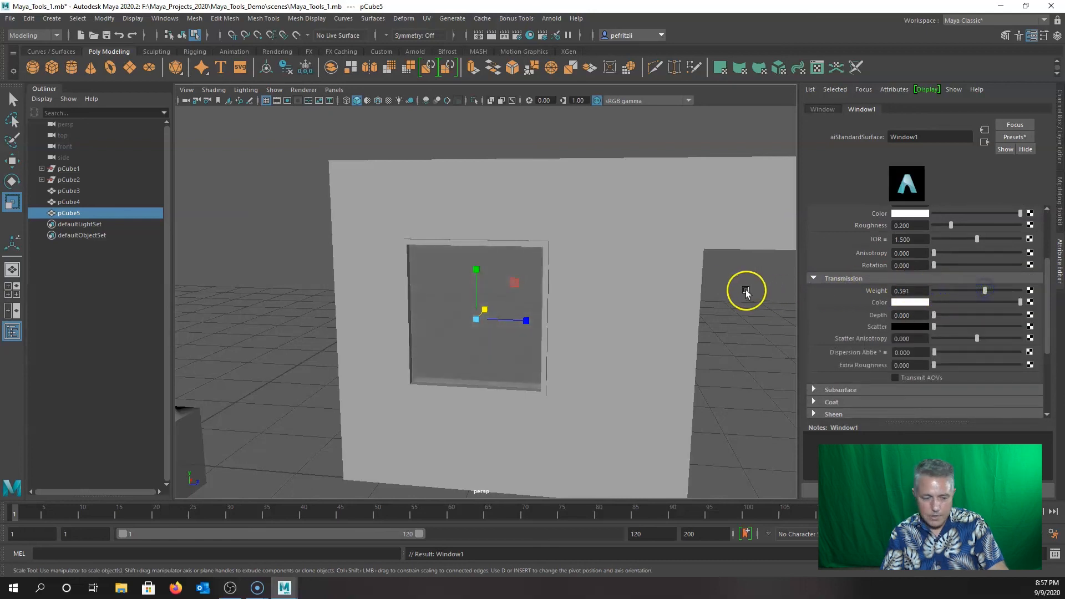
{"action": "mouse_move", "coordinate": [687, 292]}
{"action": "left_mouse_down", "text": "alt"}
{"action": "mouse_move", "coordinate": [638, 302]}
{"action": "mouse_move", "coordinate": [692, 303]}
{"action": "left_mouse_up", "text": "alt"}
{"action": "left_click_drag", "start_coordinate": [984, 288], "coordinate": [1001, 289]}
{"action": "left_click_drag", "start_coordinate": [761, 308], "coordinate": [825, 311], "text": "alt"}
{"action": "left_click_drag", "start_coordinate": [656, 305], "coordinate": [611, 310], "text": "alt"}
Set the Transmission Color to a dark grey (V 0.231) from the colour history.
{"action": "left_click", "coordinate": [904, 304]}
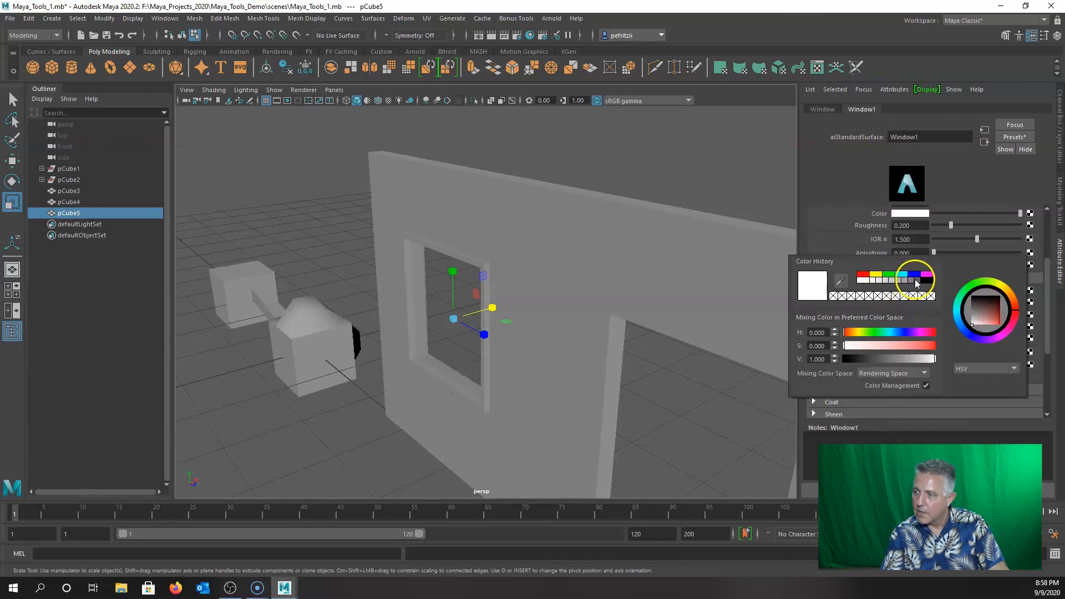
{"action": "left_click", "coordinate": [910, 283]}
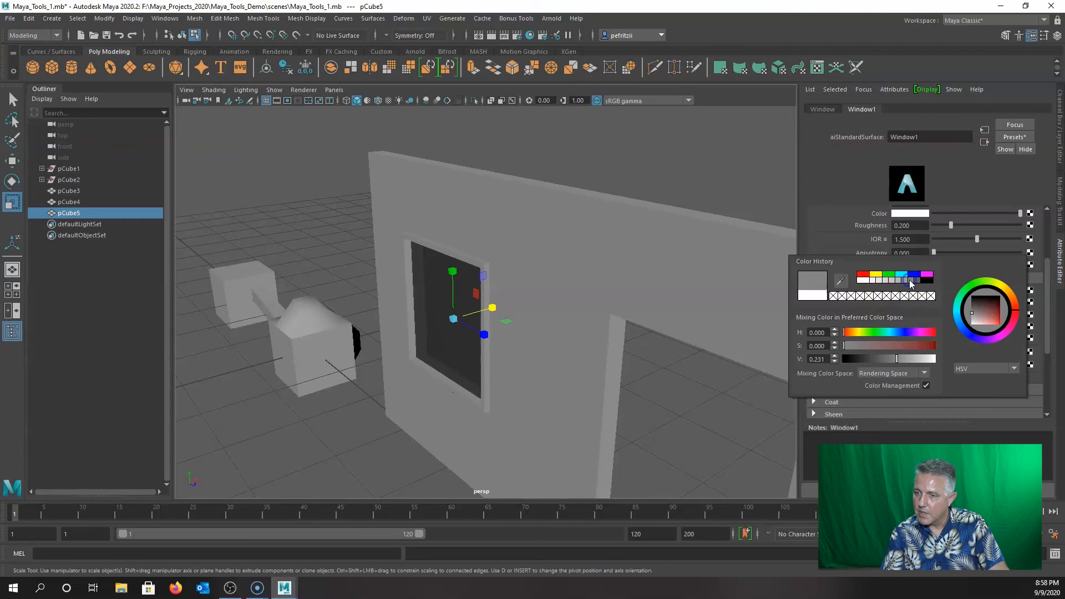
{"action": "left_click_drag", "start_coordinate": [589, 309], "coordinate": [565, 298], "text": "alt"}
{"action": "scroll", "coordinate": [587, 299], "scroll_direction": "down", "scroll_amount": 5}
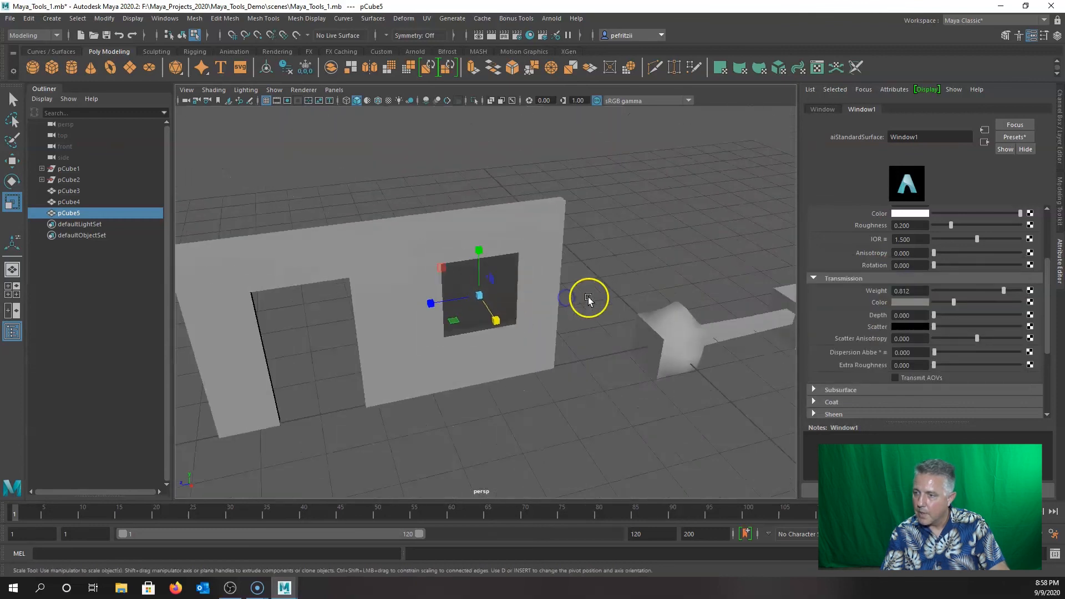
{"action": "right_click_drag", "start_coordinate": [664, 332], "coordinate": [711, 272]}
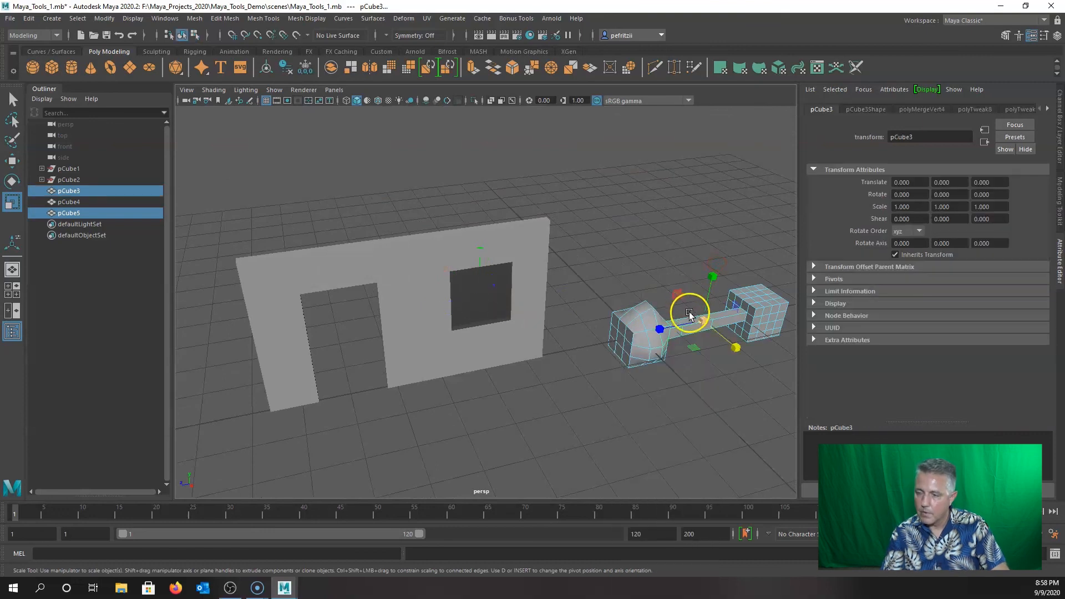
Move the dumbbell behind the wall beside the window, to Translate X -3.759, Z 4.997.
{"action": "key", "text": "w"}
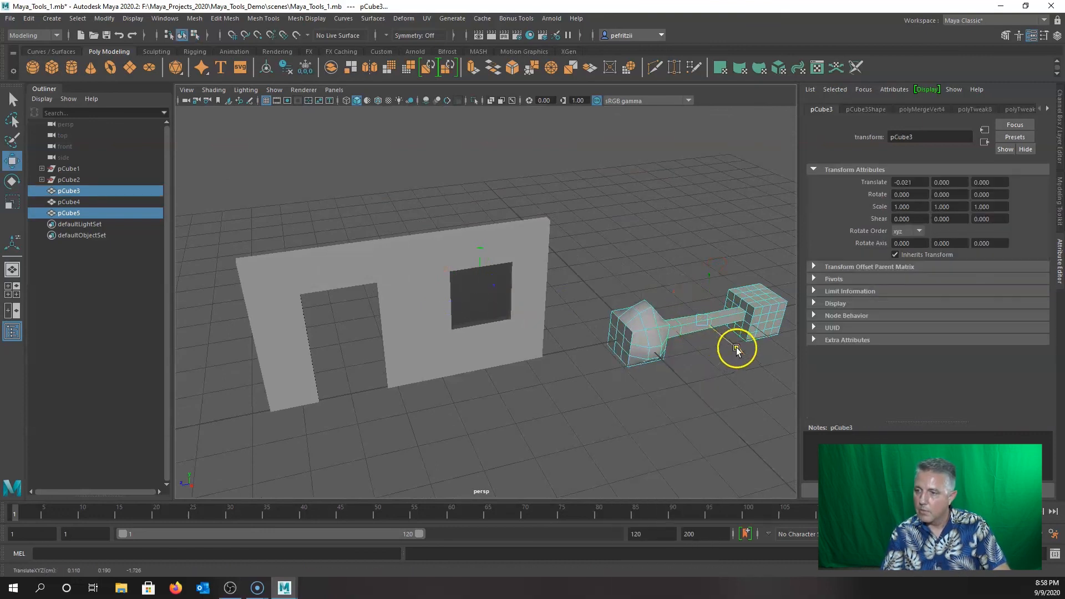
{"action": "left_click_drag", "start_coordinate": [728, 346], "coordinate": [658, 273]}
{"action": "key", "text": "ctrl+z"}
{"action": "left_click", "coordinate": [614, 269]}
{"action": "left_click", "coordinate": [633, 308]}
{"action": "left_click_drag", "start_coordinate": [744, 351], "coordinate": [420, 270]}
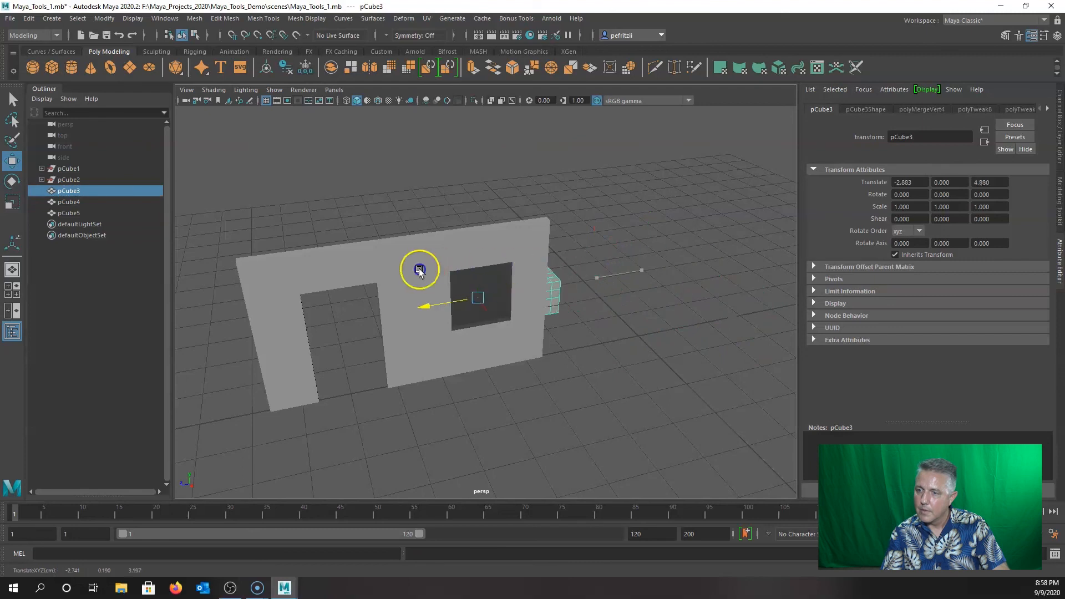
{"action": "left_click_drag", "start_coordinate": [498, 330], "coordinate": [483, 302]}
{"action": "scroll", "coordinate": [471, 332], "scroll_direction": "up", "scroll_amount": 7}
{"action": "left_click", "coordinate": [509, 291]}
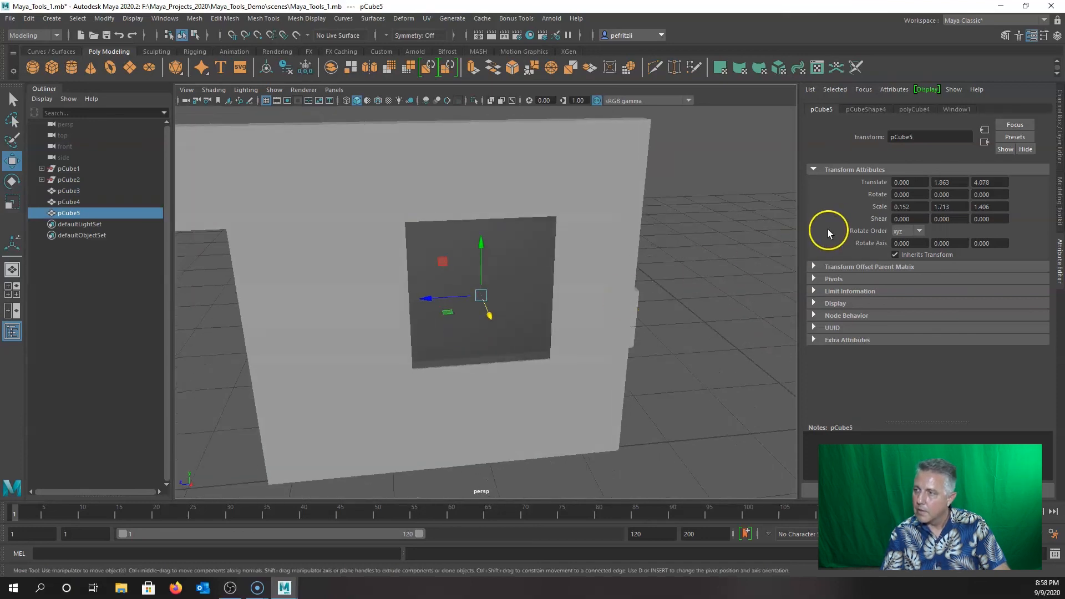
Set the Window1 base colour to white and its base weight to 1.000.
{"action": "left_click", "coordinate": [958, 109]}
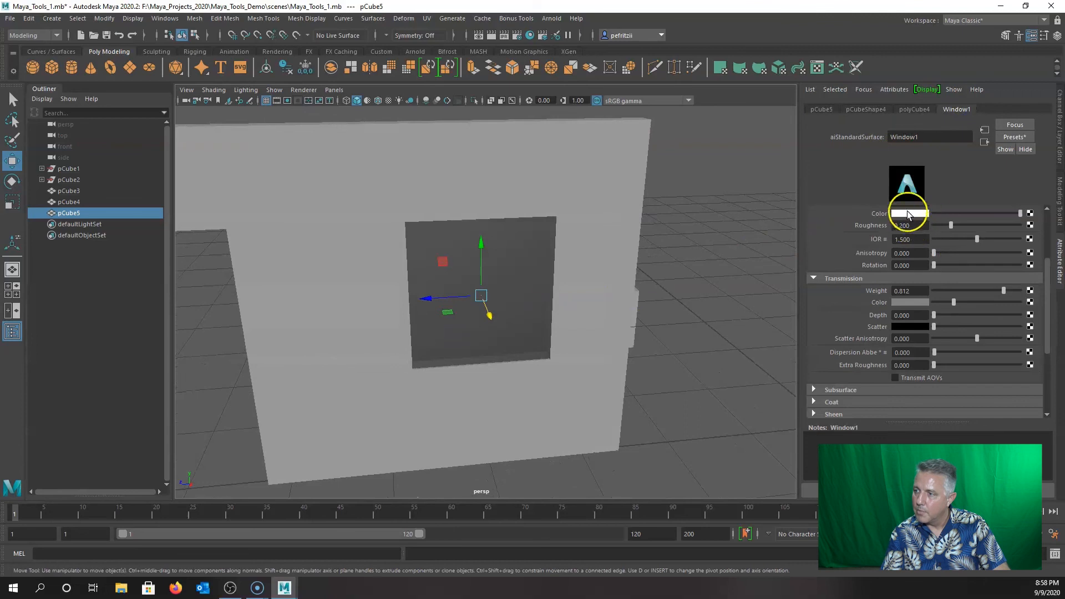
{"action": "scroll", "coordinate": [894, 239], "scroll_direction": "up", "scroll_amount": 3}
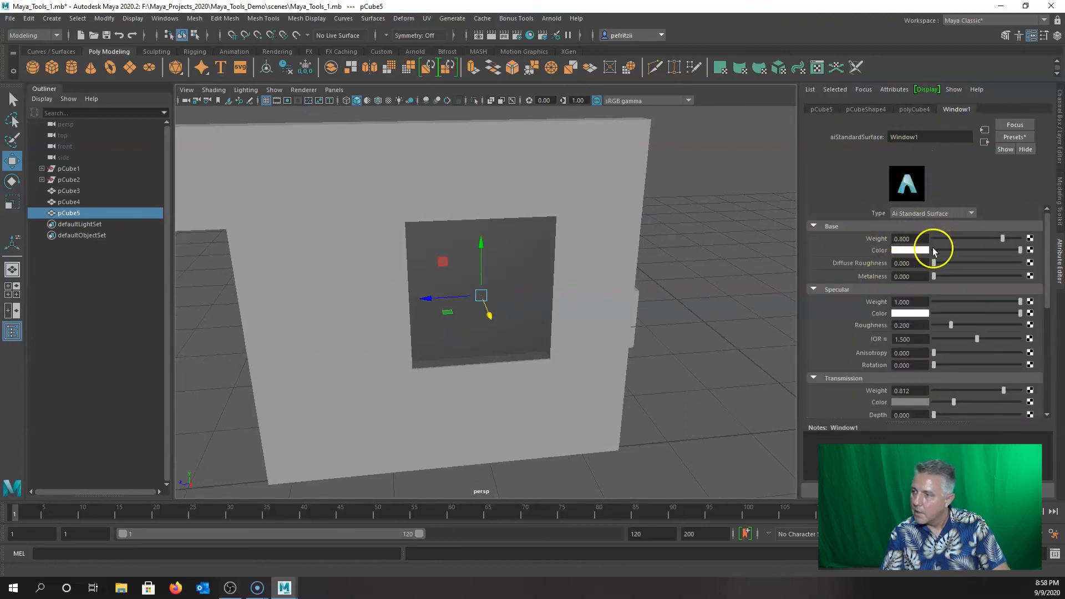
{"action": "mouse_move", "coordinate": [999, 256]}
{"action": "left_mouse_down"}
{"action": "mouse_move", "coordinate": [954, 255]}
{"action": "mouse_move", "coordinate": [1024, 252]}
{"action": "mouse_move", "coordinate": [1007, 239]}
{"action": "left_mouse_up"}
{"action": "left_click_drag", "start_coordinate": [600, 264], "coordinate": [482, 272], "text": "alt"}
{"action": "left_click", "coordinate": [877, 254]}
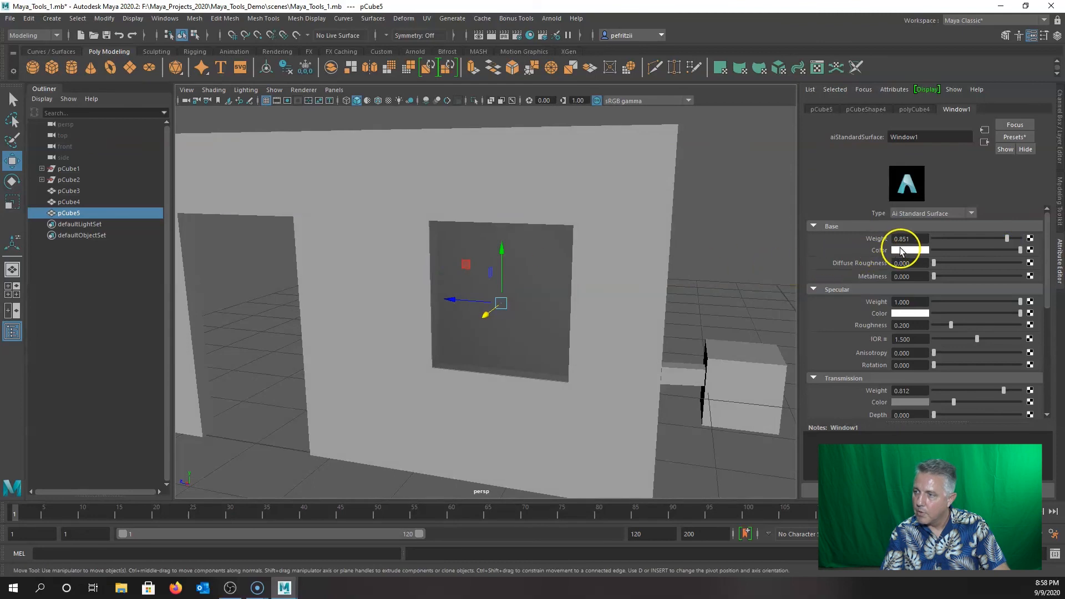
{"action": "left_click", "coordinate": [900, 250]}
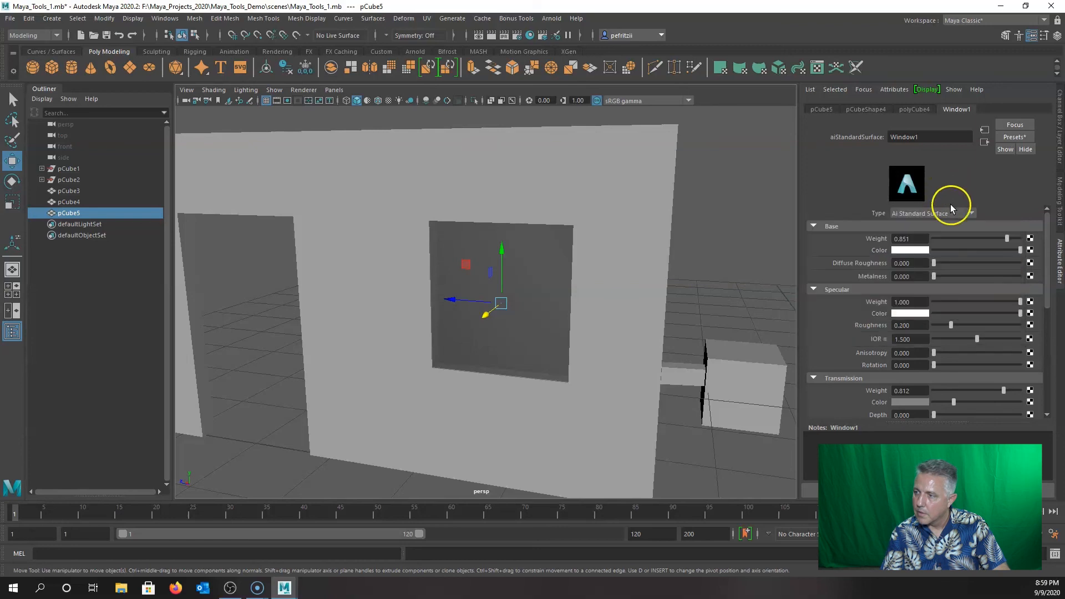
{"action": "mouse_move", "coordinate": [644, 247]}
{"action": "left_mouse_down", "text": "alt"}
{"action": "mouse_move", "coordinate": [527, 285]}
{"action": "mouse_move", "coordinate": [535, 271]}
{"action": "mouse_move", "coordinate": [603, 281]}
{"action": "mouse_move", "coordinate": [628, 254]}
{"action": "left_mouse_up", "text": "alt"}
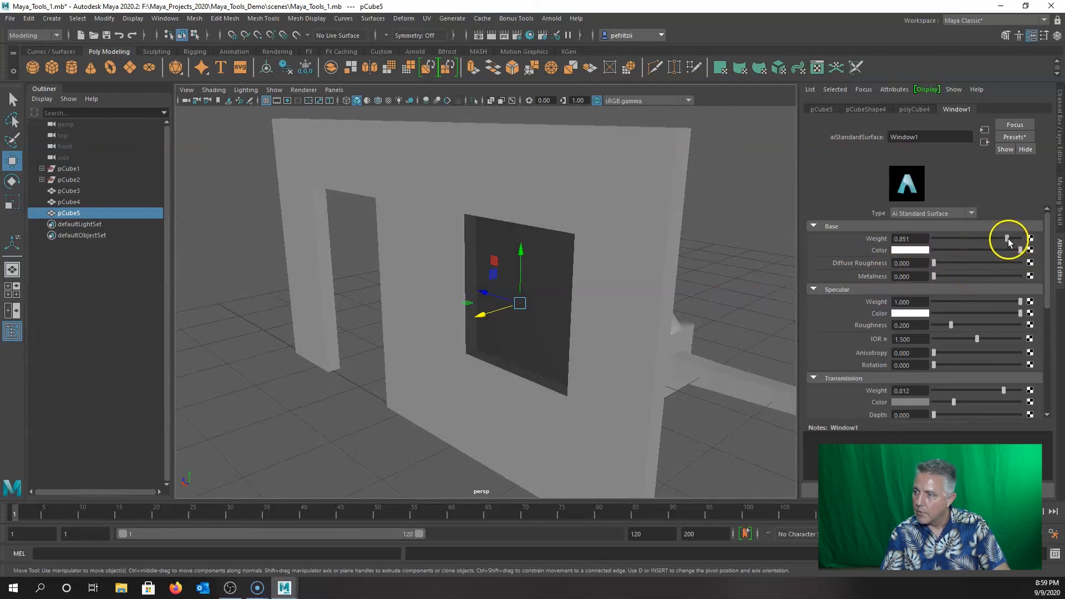
{"action": "left_click_drag", "start_coordinate": [1008, 239], "coordinate": [1023, 238]}
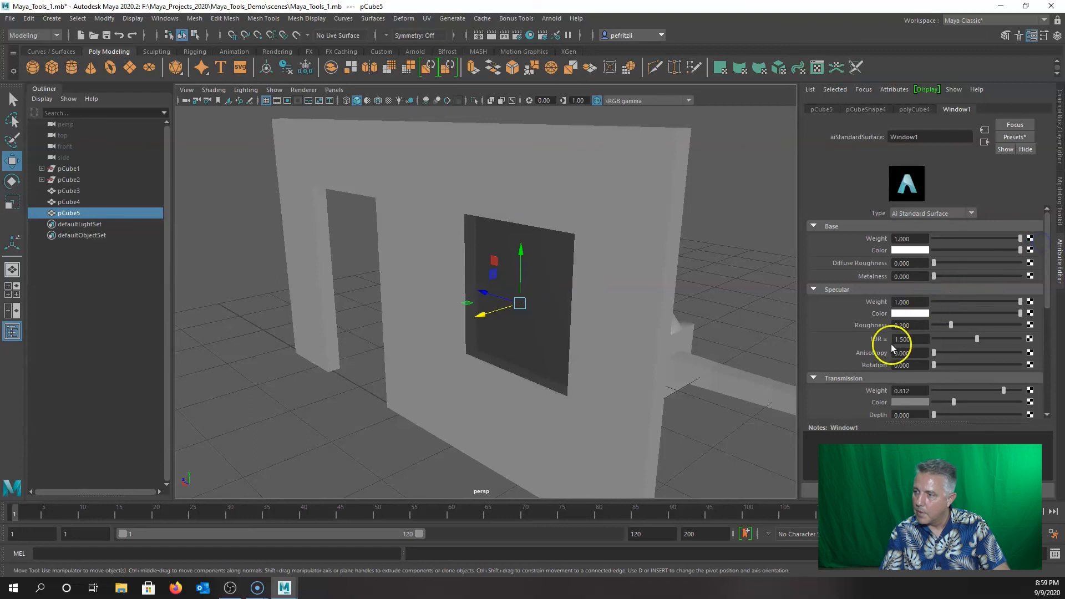
Lighten the glass Transmission Color considerably so the pane turns see-through.
{"action": "scroll", "coordinate": [891, 344], "scroll_direction": "down", "scroll_amount": 2}
{"action": "scroll", "coordinate": [870, 368], "scroll_direction": "down", "scroll_amount": 3}
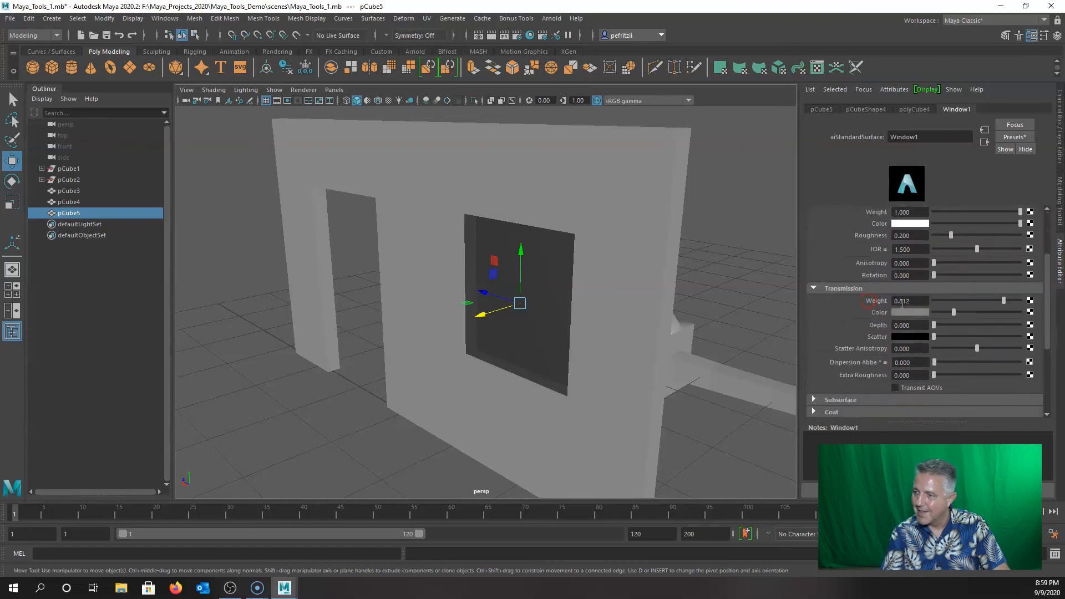
{"action": "left_click", "coordinate": [906, 313]}
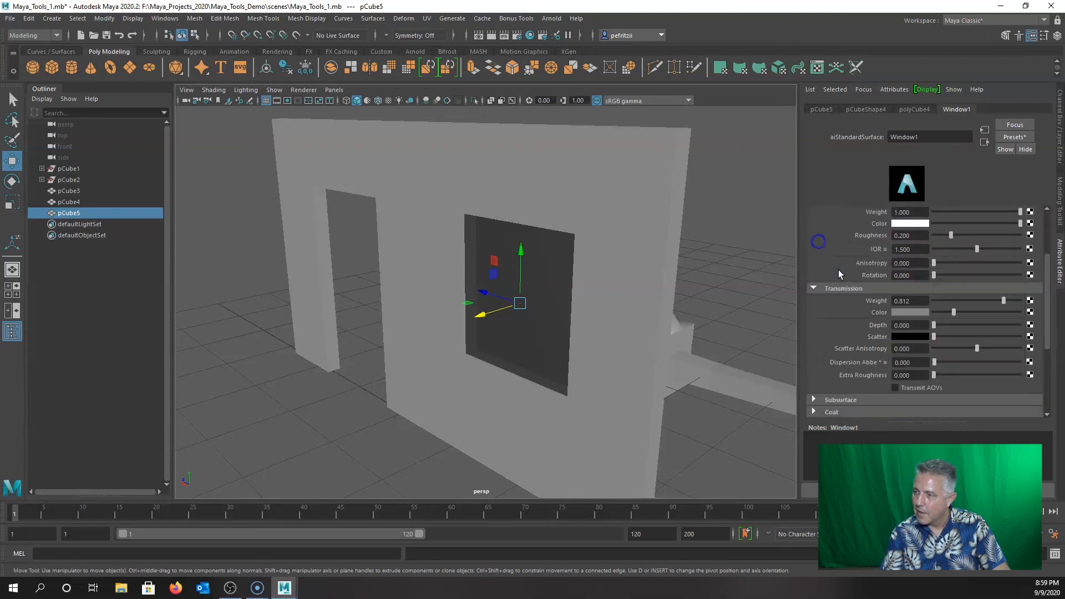
{"action": "left_click_drag", "start_coordinate": [954, 311], "coordinate": [998, 312]}
{"action": "mouse_move", "coordinate": [624, 335]}
{"action": "left_mouse_down", "text": "alt"}
{"action": "mouse_move", "coordinate": [673, 337]}
{"action": "mouse_move", "coordinate": [650, 325]}
{"action": "mouse_move", "coordinate": [644, 334]}
{"action": "left_mouse_up", "text": "alt"}
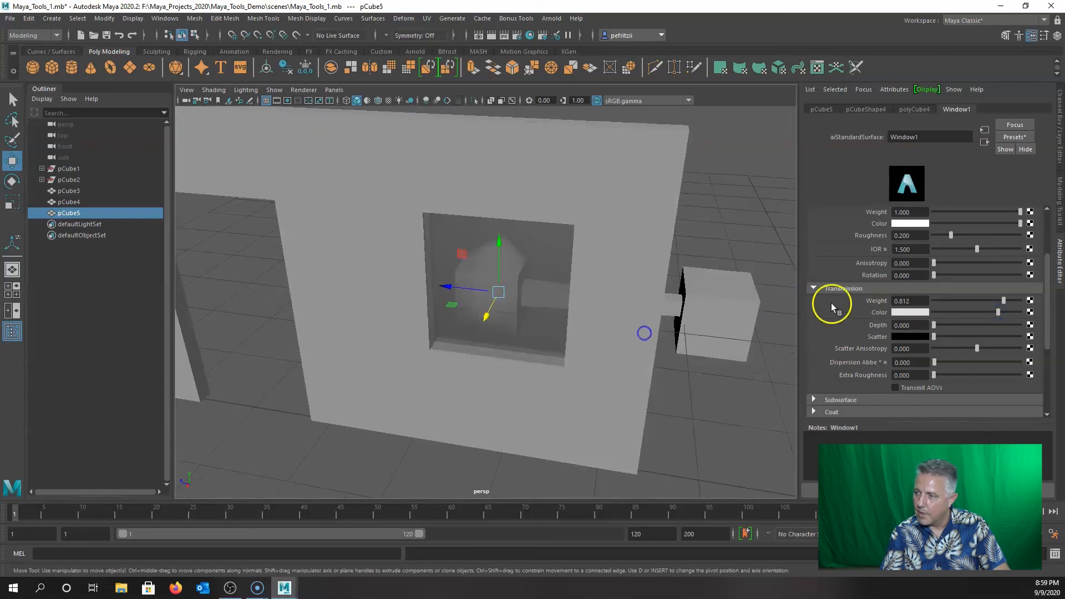
Orbit around the wall to check the dumbbell showing through the pane.
{"action": "left_click_drag", "start_coordinate": [642, 281], "coordinate": [562, 231], "text": "alt"}
{"action": "scroll", "coordinate": [902, 270], "scroll_direction": "up", "scroll_amount": 1}
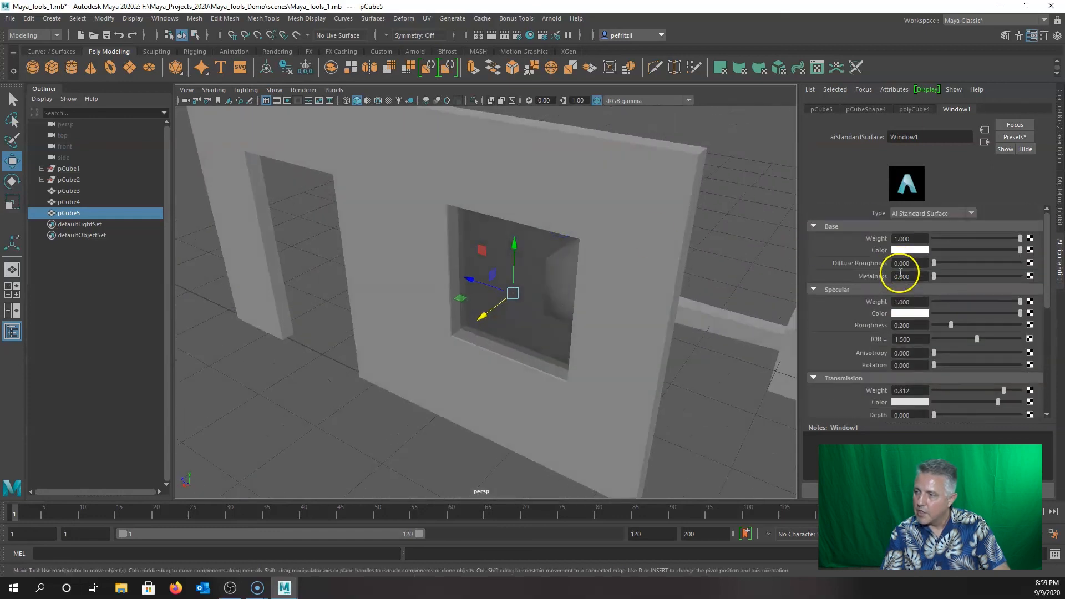
{"action": "scroll", "coordinate": [888, 280], "scroll_direction": "up", "scroll_amount": 1}
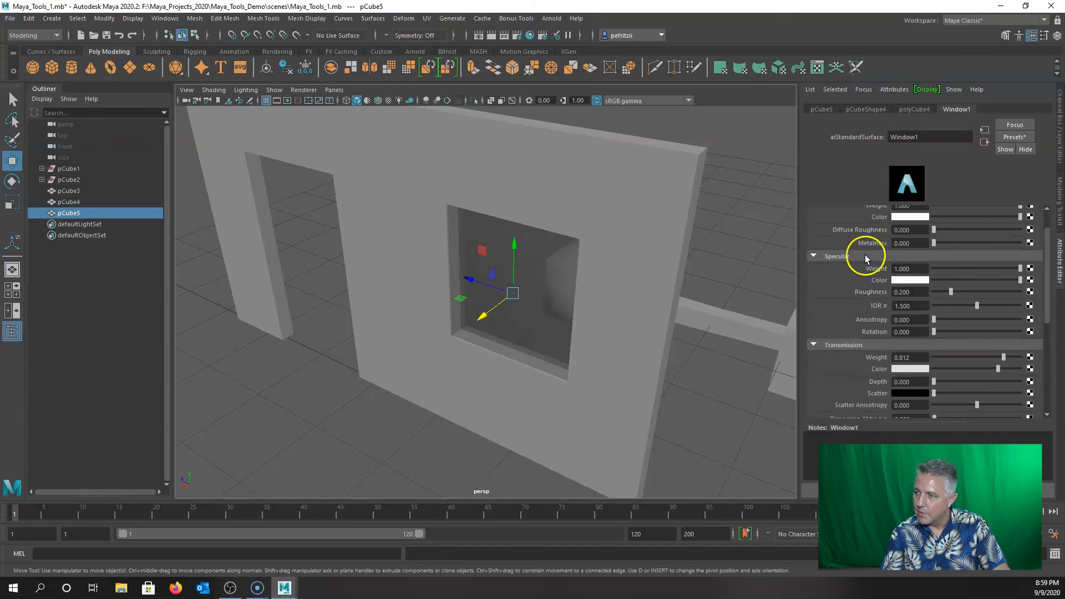
{"action": "scroll", "coordinate": [843, 269], "scroll_direction": "down", "scroll_amount": 2}
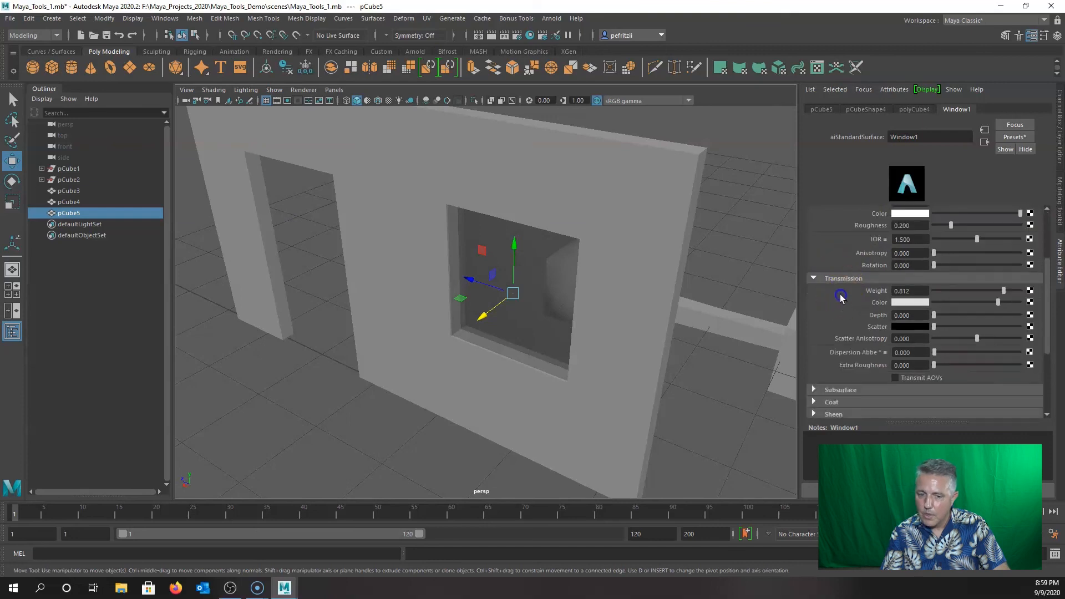
{"action": "left_click_drag", "start_coordinate": [579, 298], "coordinate": [482, 287], "text": "alt"}
{"action": "scroll", "coordinate": [541, 291], "scroll_direction": "down", "scroll_amount": 5}
{"action": "left_click_drag", "start_coordinate": [543, 300], "coordinate": [469, 291], "text": "alt"}
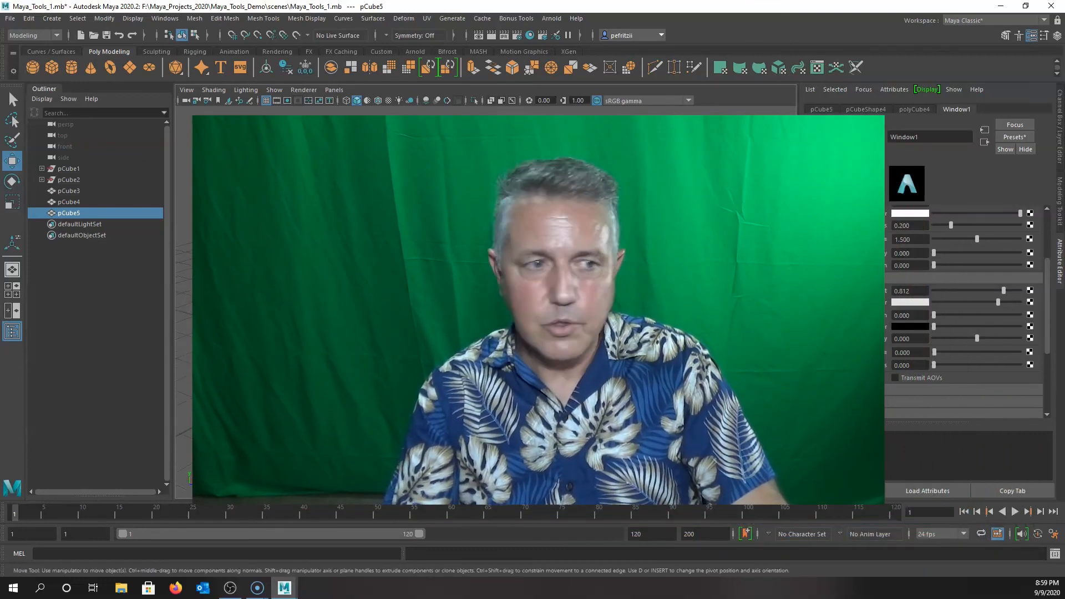
{"action": "left_click_drag", "start_coordinate": [469, 291], "coordinate": [464, 288], "text": "alt"}
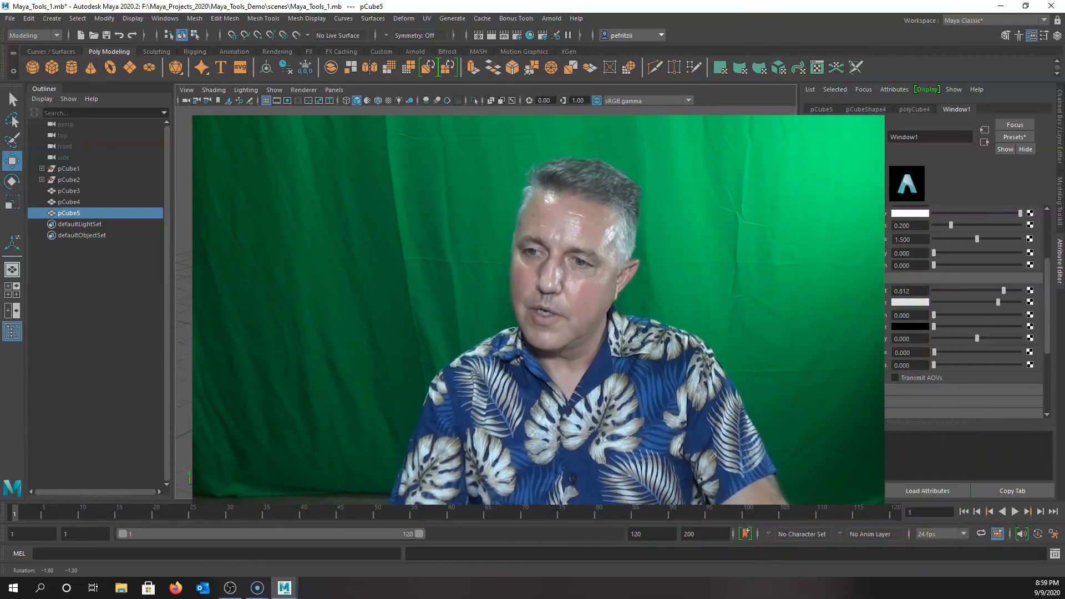
{"action": "left_click_drag", "start_coordinate": [393, 235], "coordinate": [401, 283], "text": "alt"}
{"action": "left_click_drag", "start_coordinate": [234, 334], "coordinate": [213, 331], "text": "alt"}
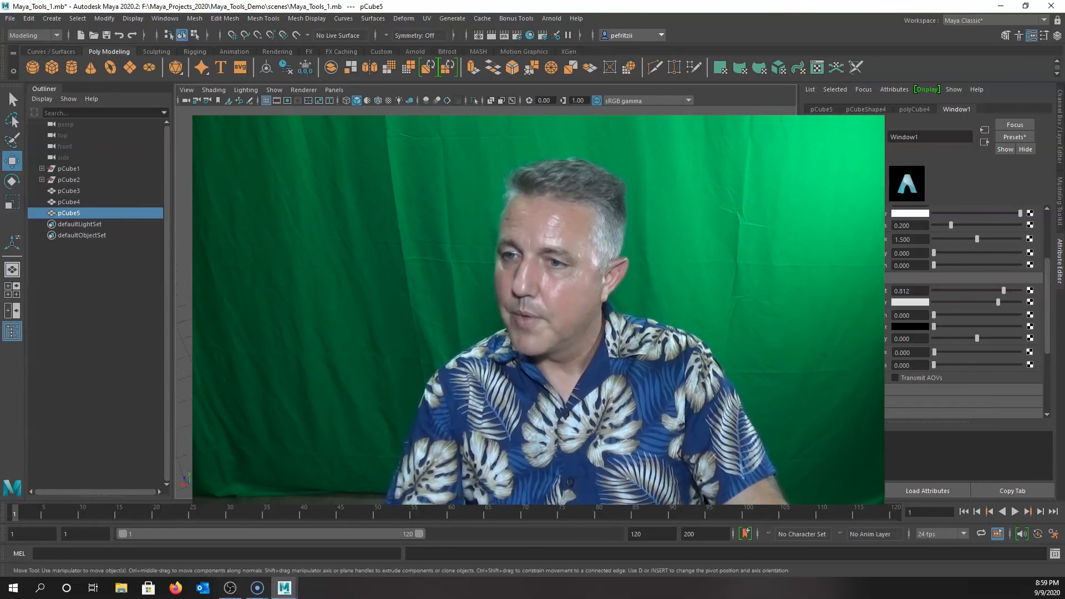